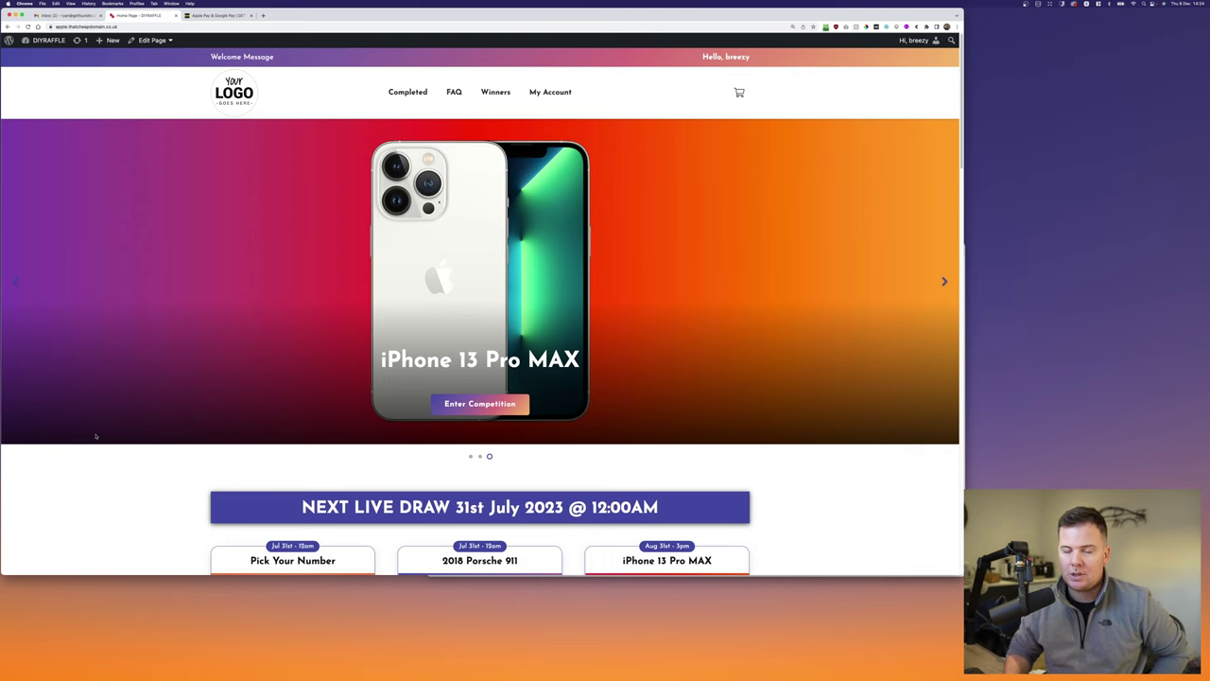
# Step: Switch to the Getfound Apple Pay & Google Pay page and highlight its heading about adding Apple Pay
pyautogui.scroll(-5, 152, 294)
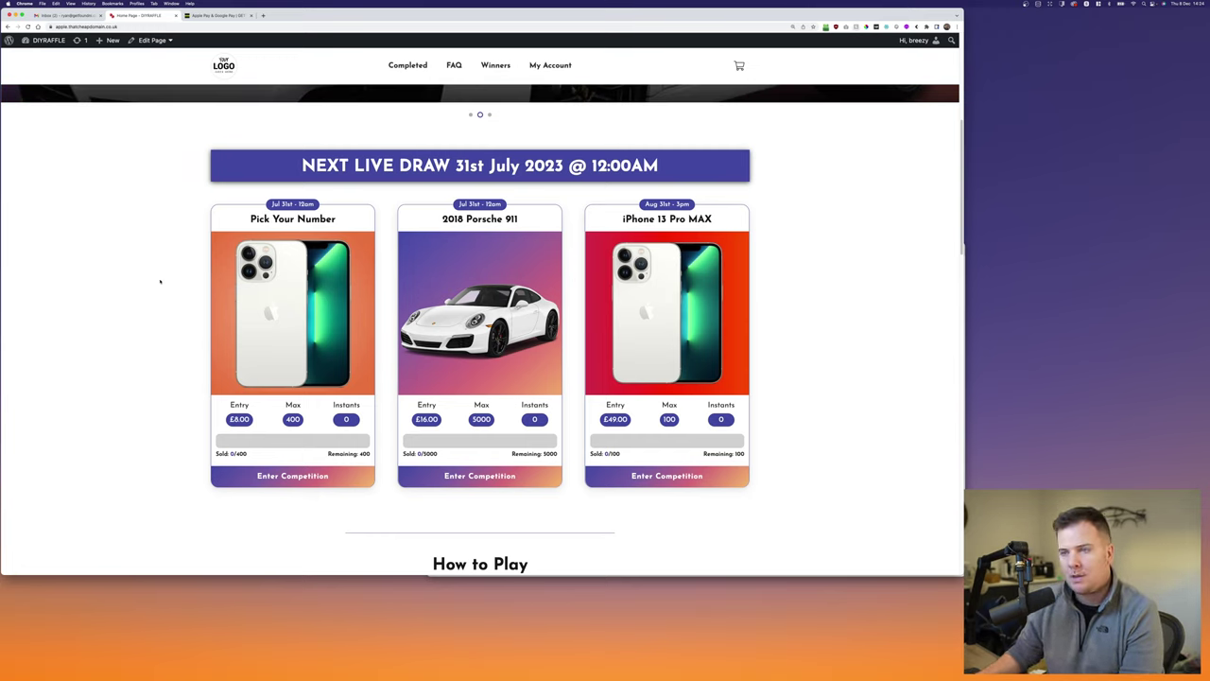
pyautogui.scroll(5, 160, 282)
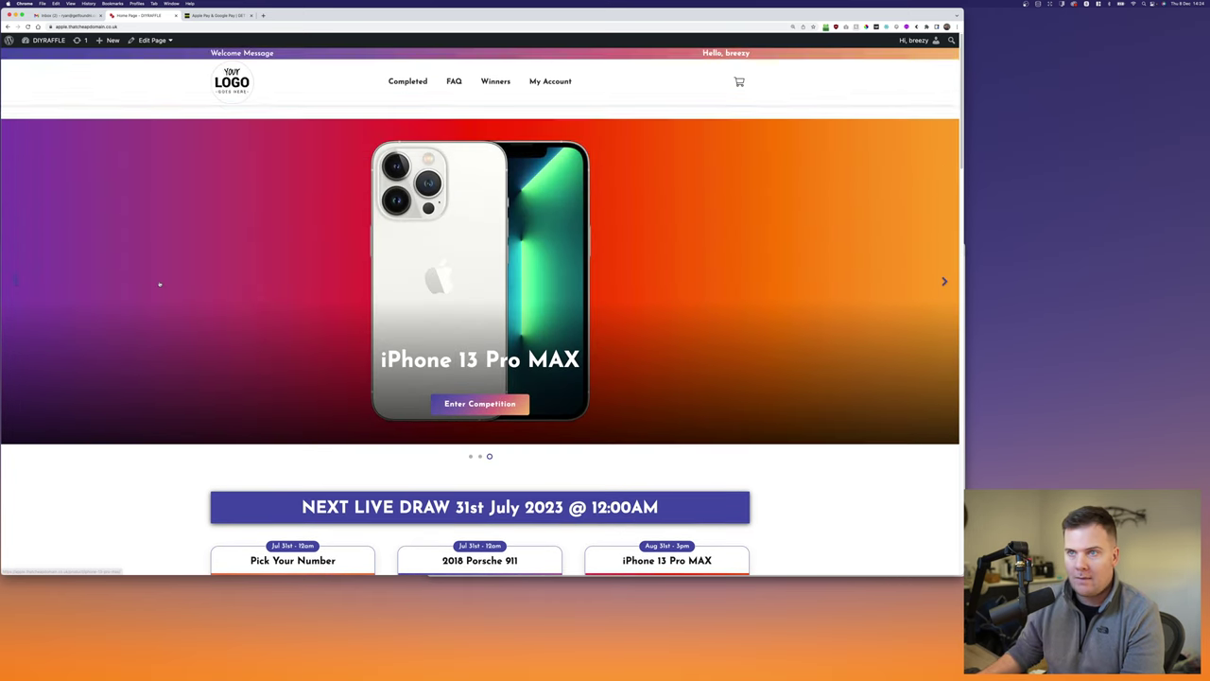
pyautogui.scroll(-4, 160, 281)
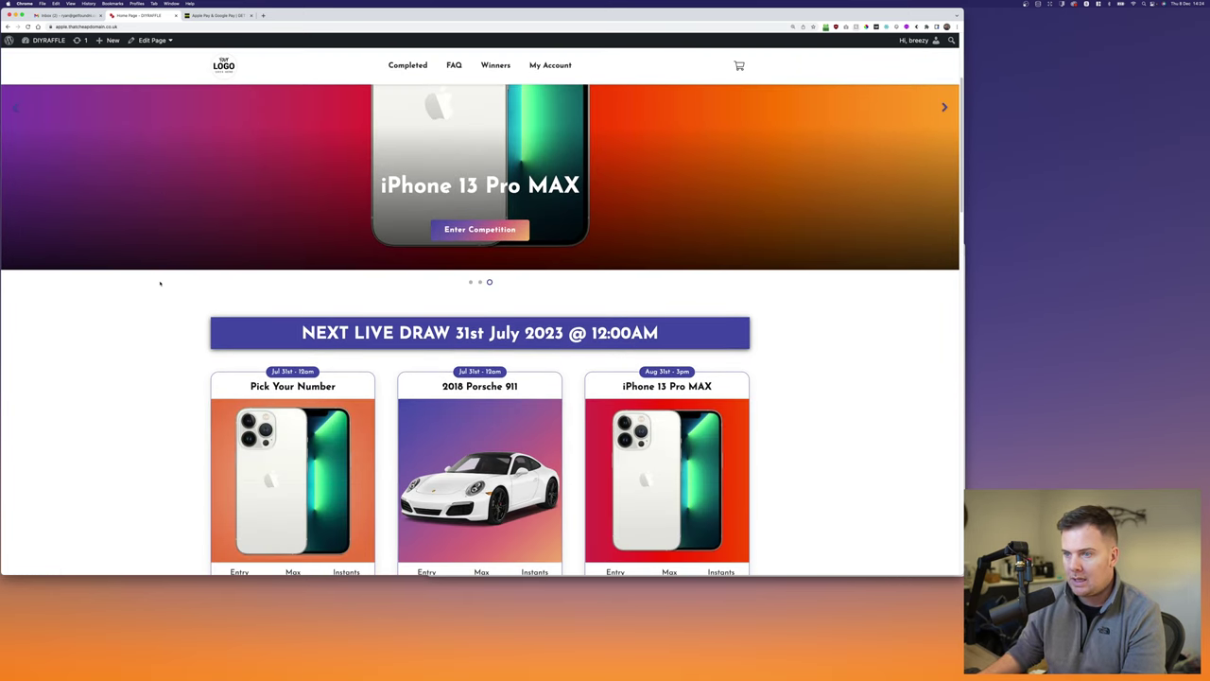
pyautogui.scroll(3, 160, 279)
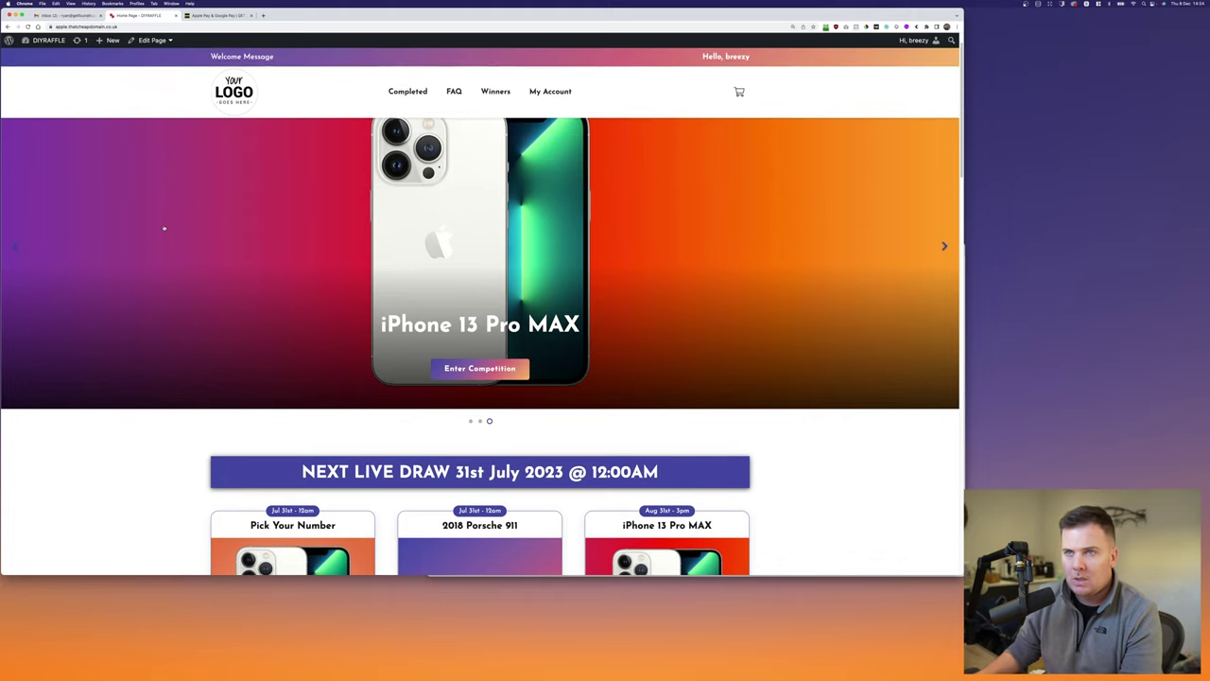
pyautogui.click(218, 15)
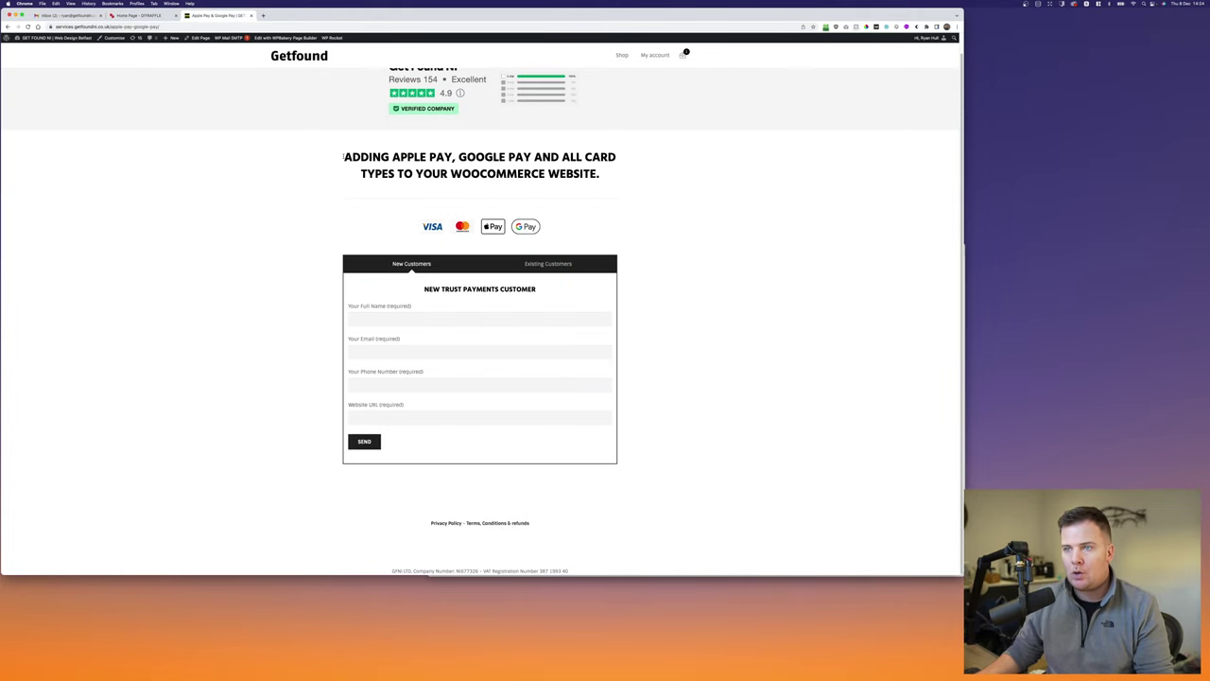
pyautogui.moveTo(343, 157); pyautogui.dragTo(603, 174)
pyautogui.click(532, 157)
pyautogui.click(618, 171)
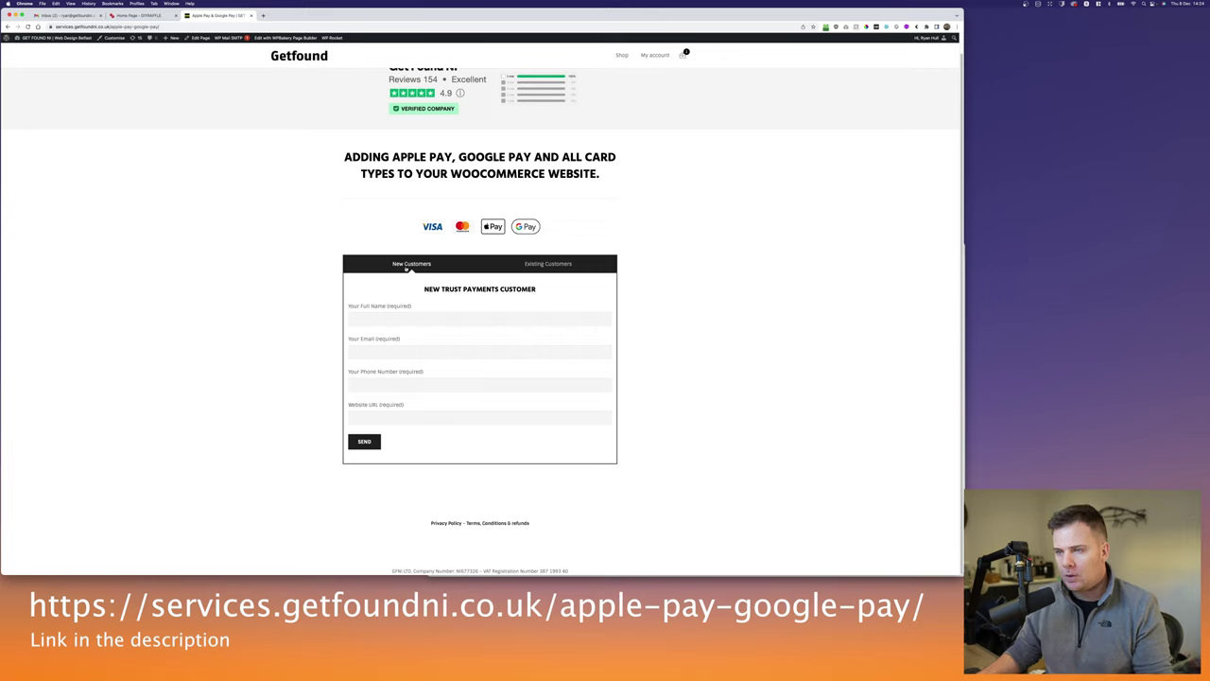
# Step: Toggle Existing/New Customers, ending on the New Trust Payments Customer form's name and email fields
pyautogui.click(537, 266)
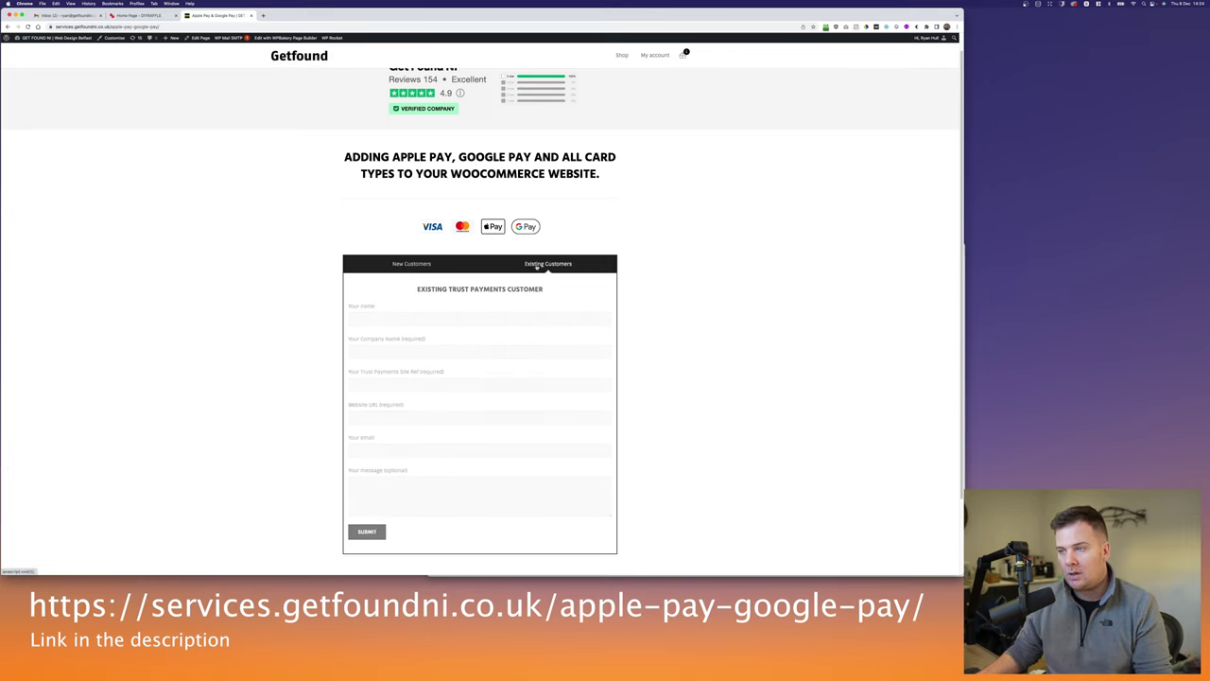
pyautogui.click(420, 267)
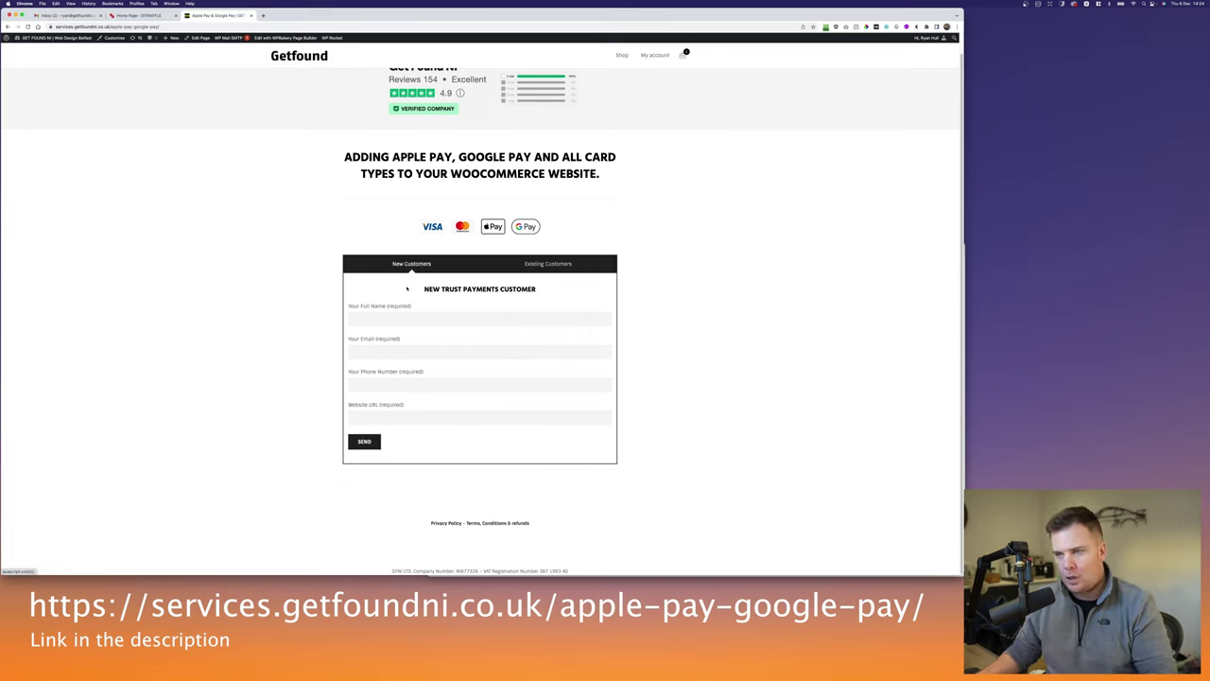
pyautogui.click(370, 319)
pyautogui.click(367, 353)
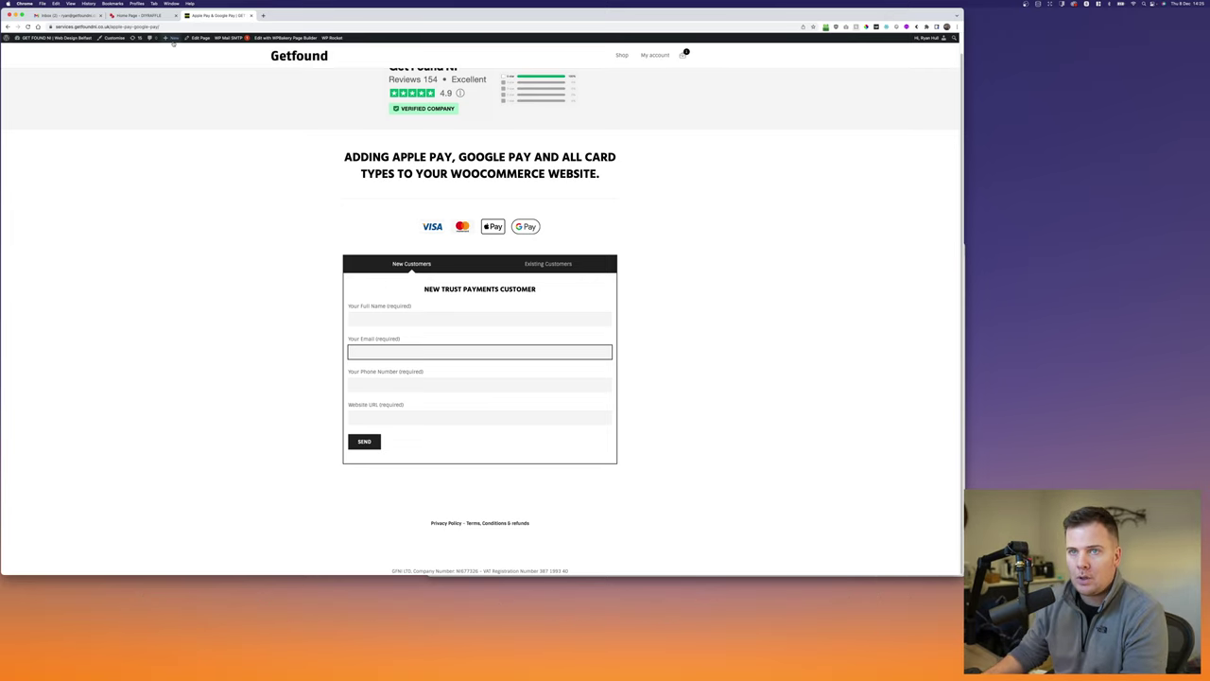
# Step: Go to Plugins > Add New in the DIYRAFFLE WordPress admin
pyautogui.click(151, 16)
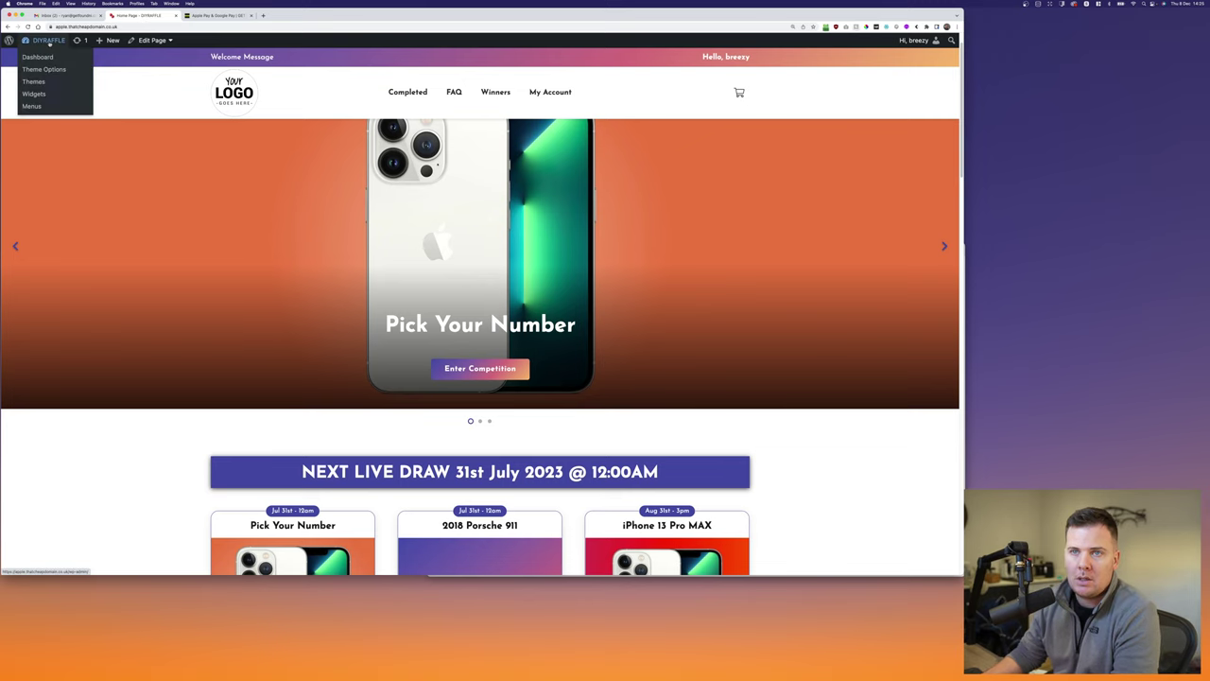
pyautogui.click(38, 57)
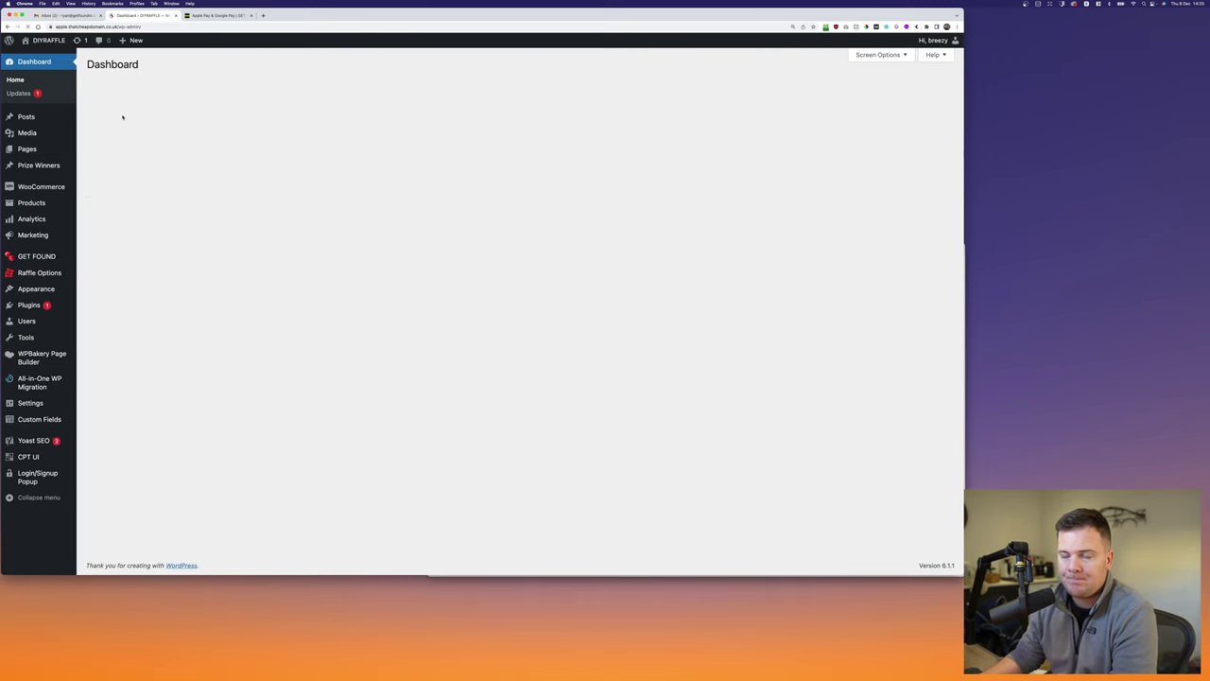
pyautogui.moveTo(56, 189)
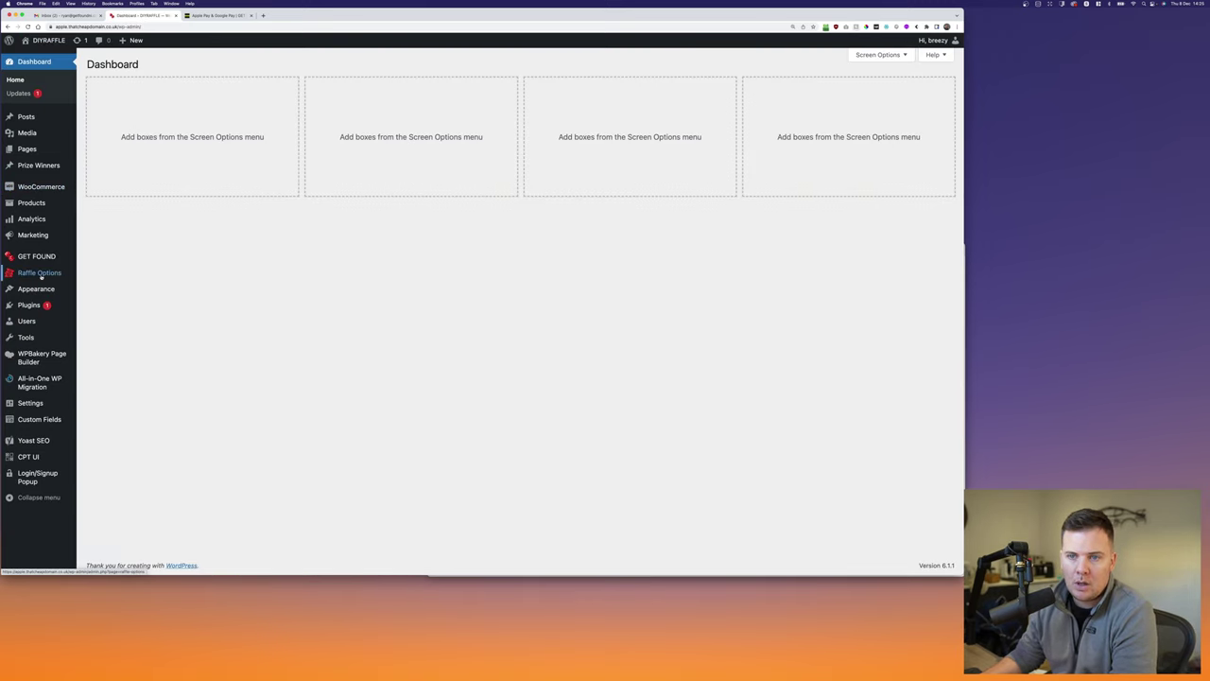
pyautogui.moveTo(28, 304)
pyautogui.click(98, 320)
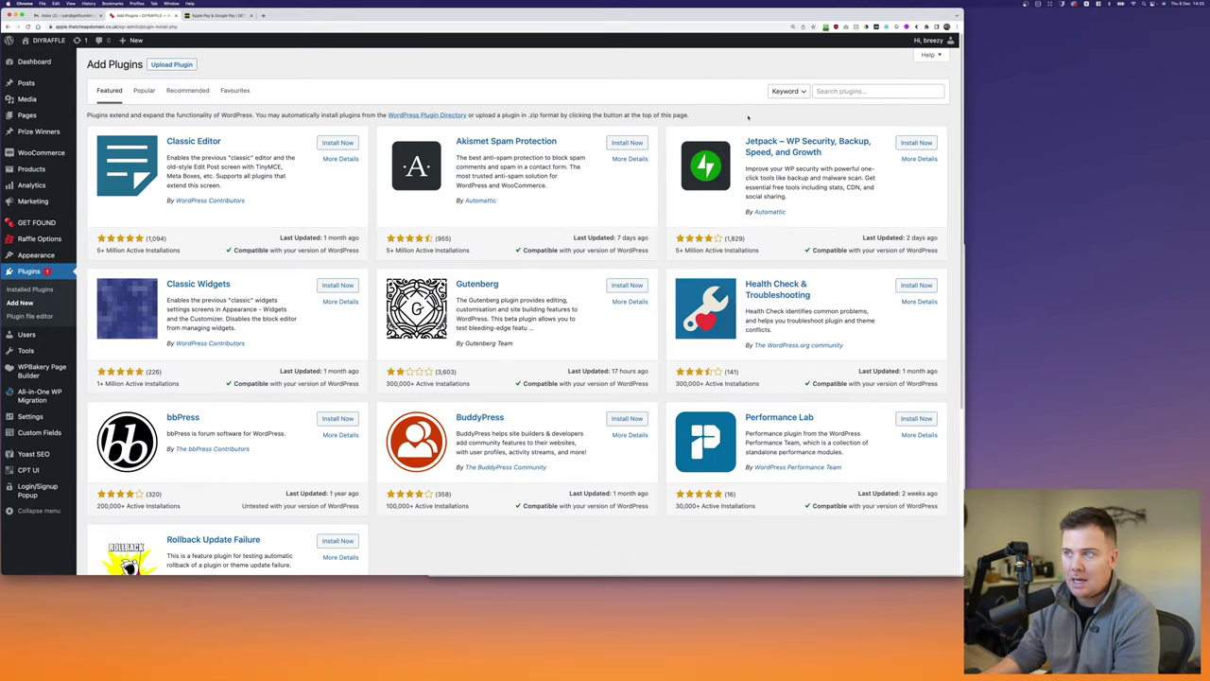
# Step: Search 'trust', then install and activate TRU//ST Payments Gateway for WooCommerce
pyautogui.click(841, 90)
pyautogui.write('tru')
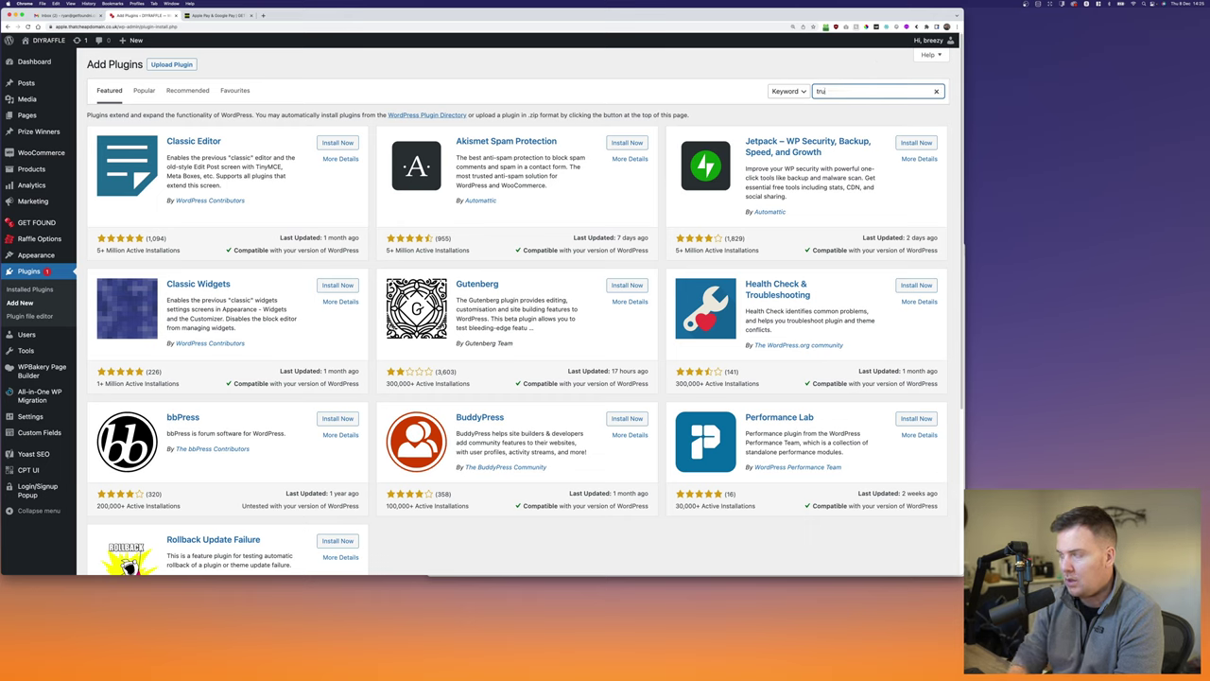
pyautogui.write('st')
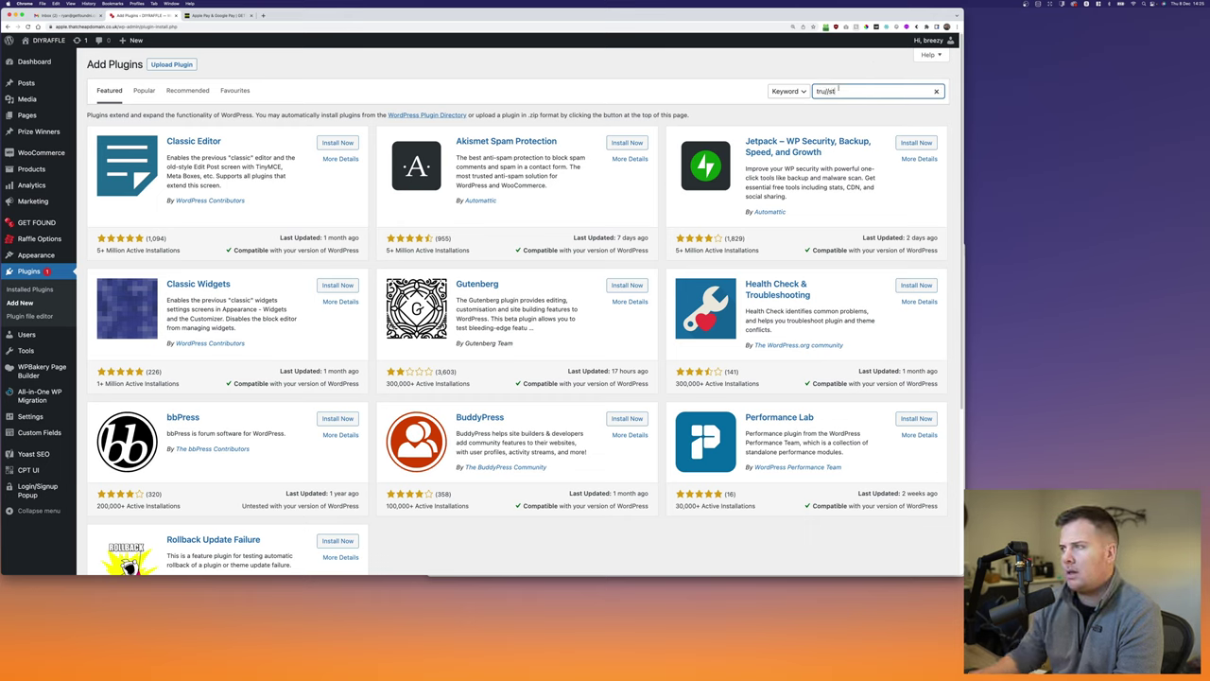
pyautogui.press('Return')
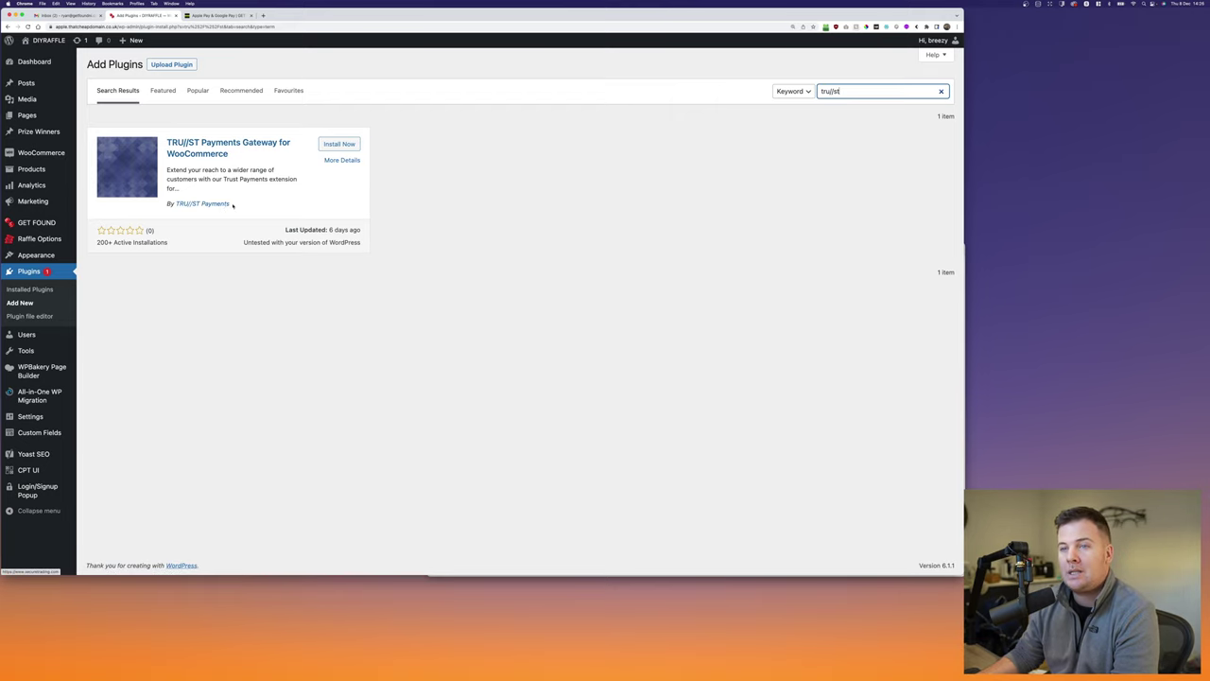
pyautogui.click(351, 231)
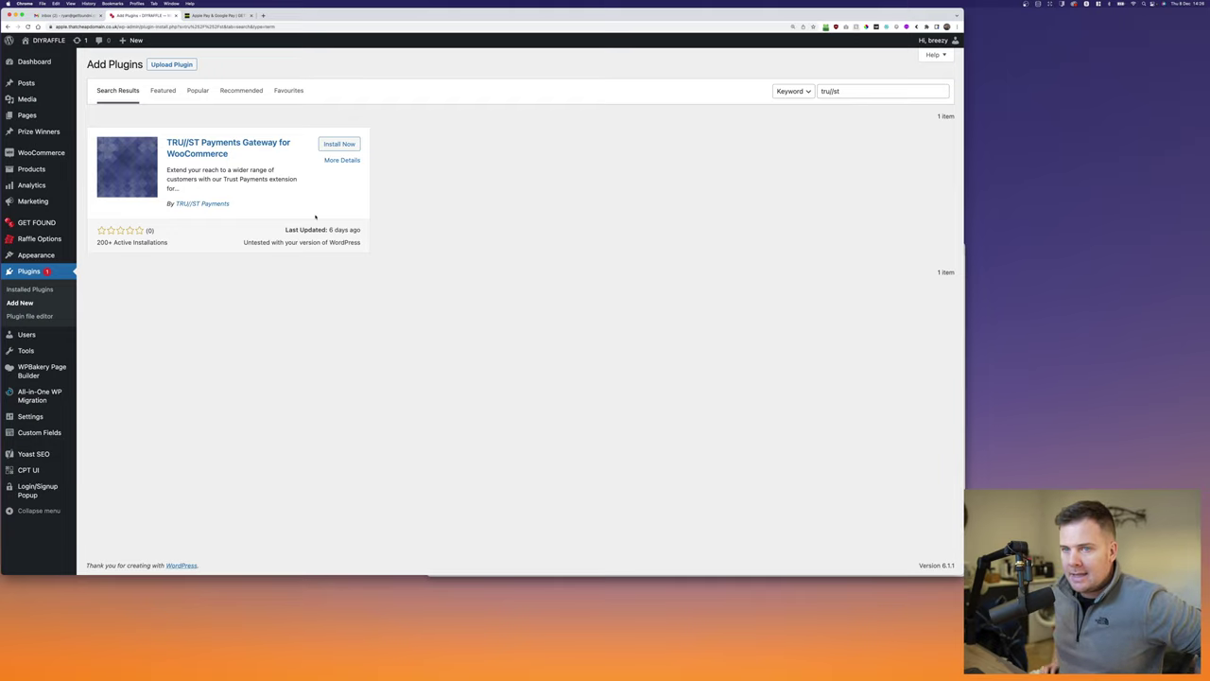
pyautogui.click(347, 147)
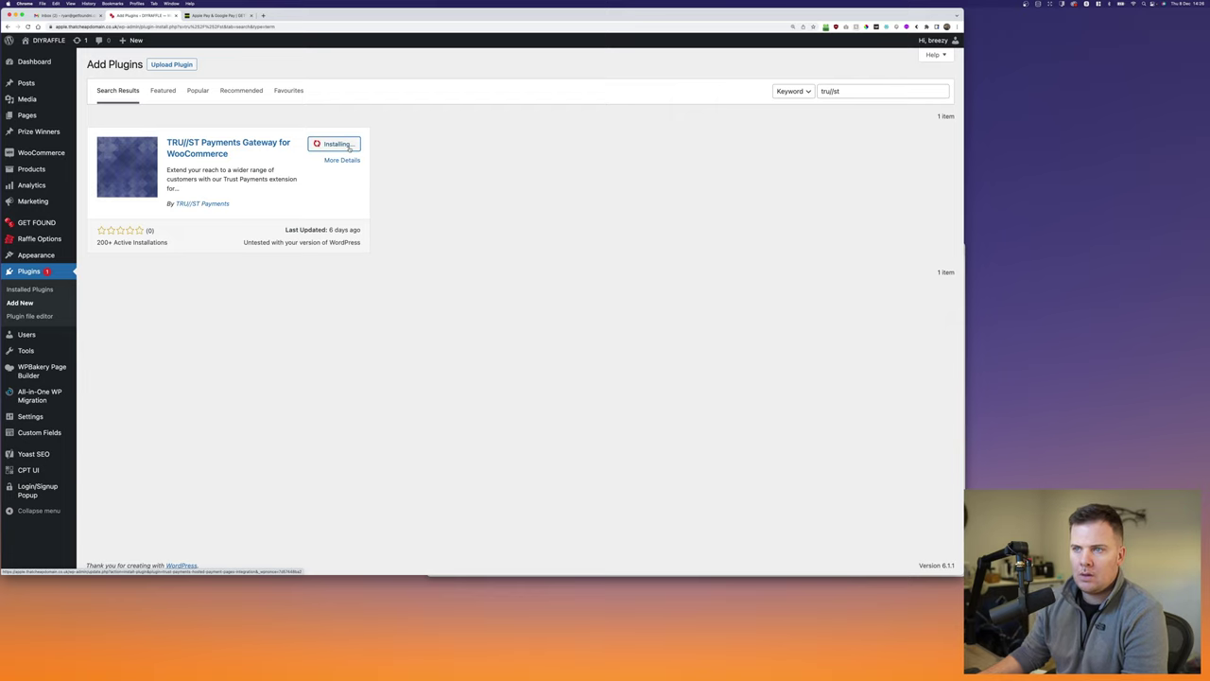
pyautogui.click(345, 147)
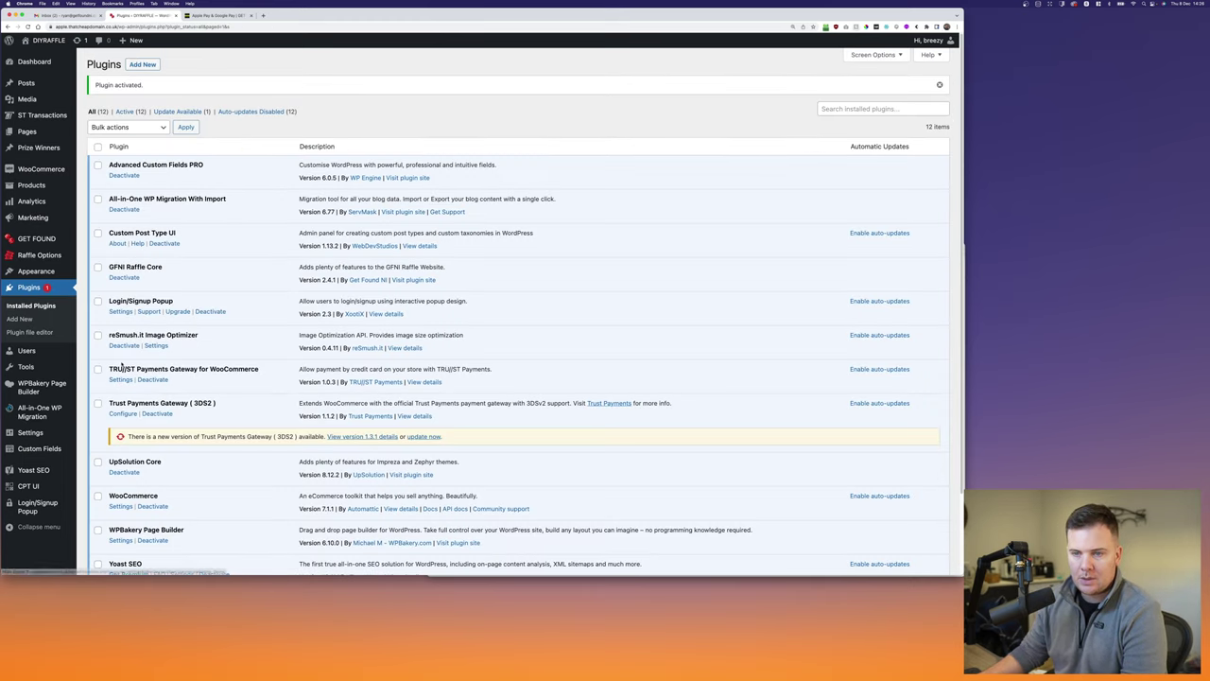
# Step: Compare TRU//ST with the older Trust Payments Gateway (3DS2), then open TRU//ST's Settings
pyautogui.moveTo(108, 368); pyautogui.dragTo(261, 370)
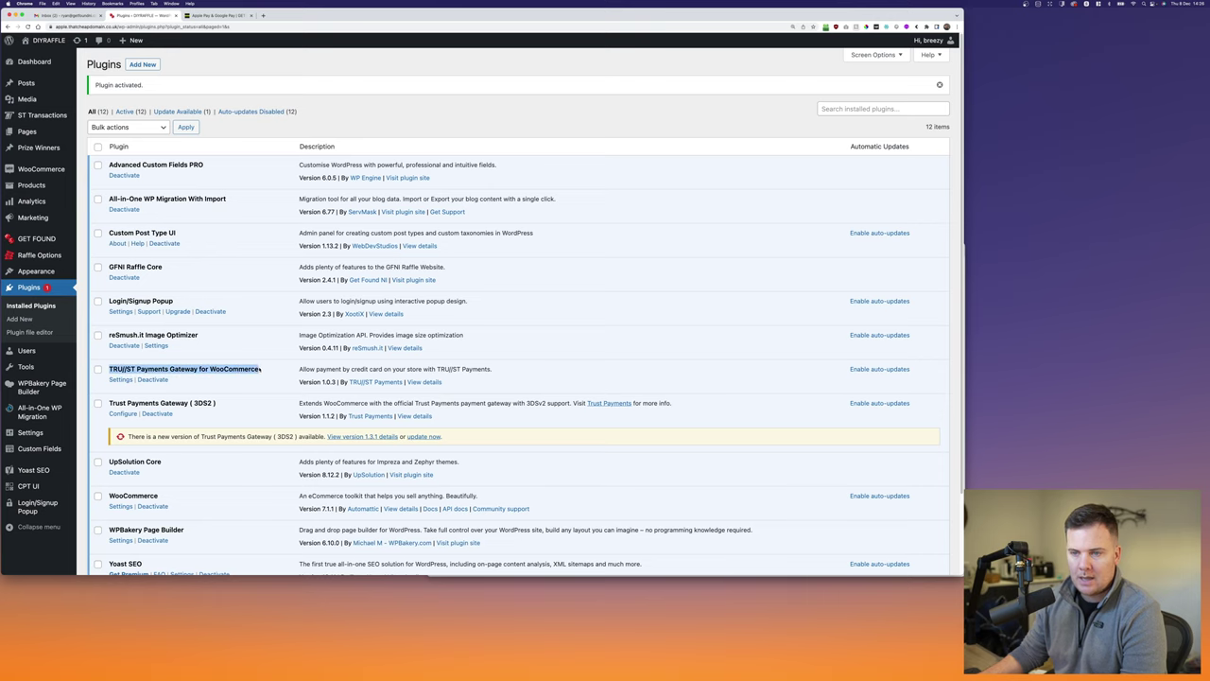
pyautogui.moveTo(110, 403); pyautogui.dragTo(218, 402)
pyautogui.click(136, 401)
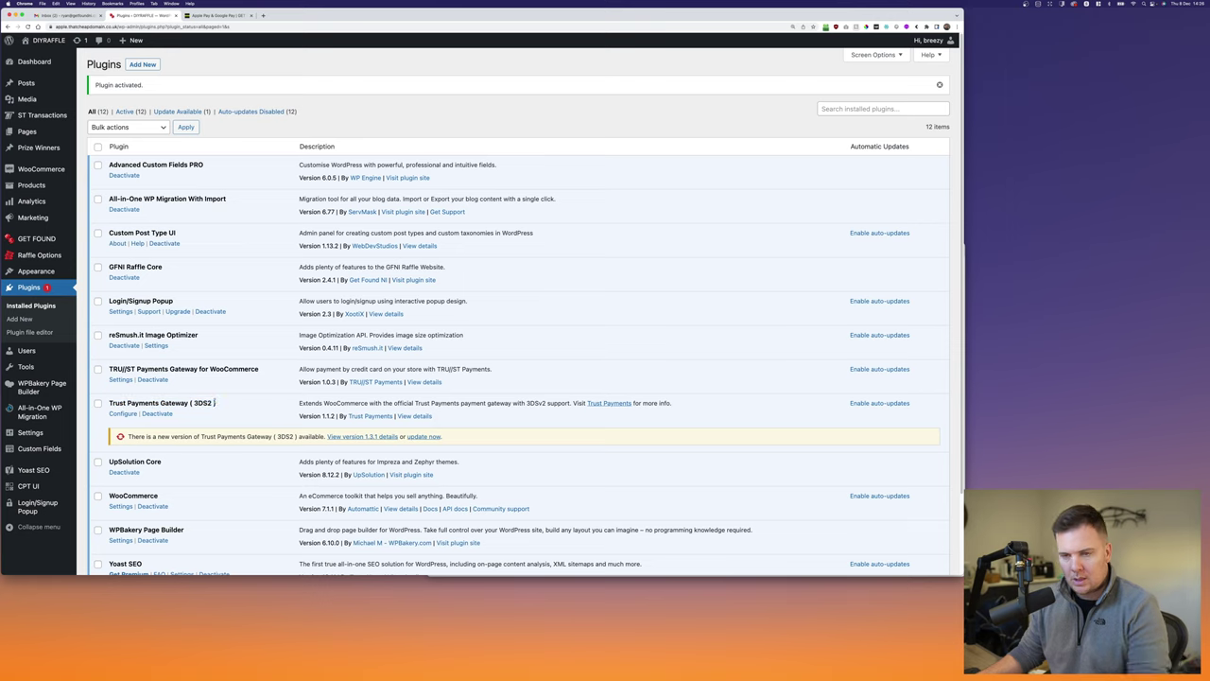
pyautogui.moveTo(111, 401); pyautogui.dragTo(175, 402)
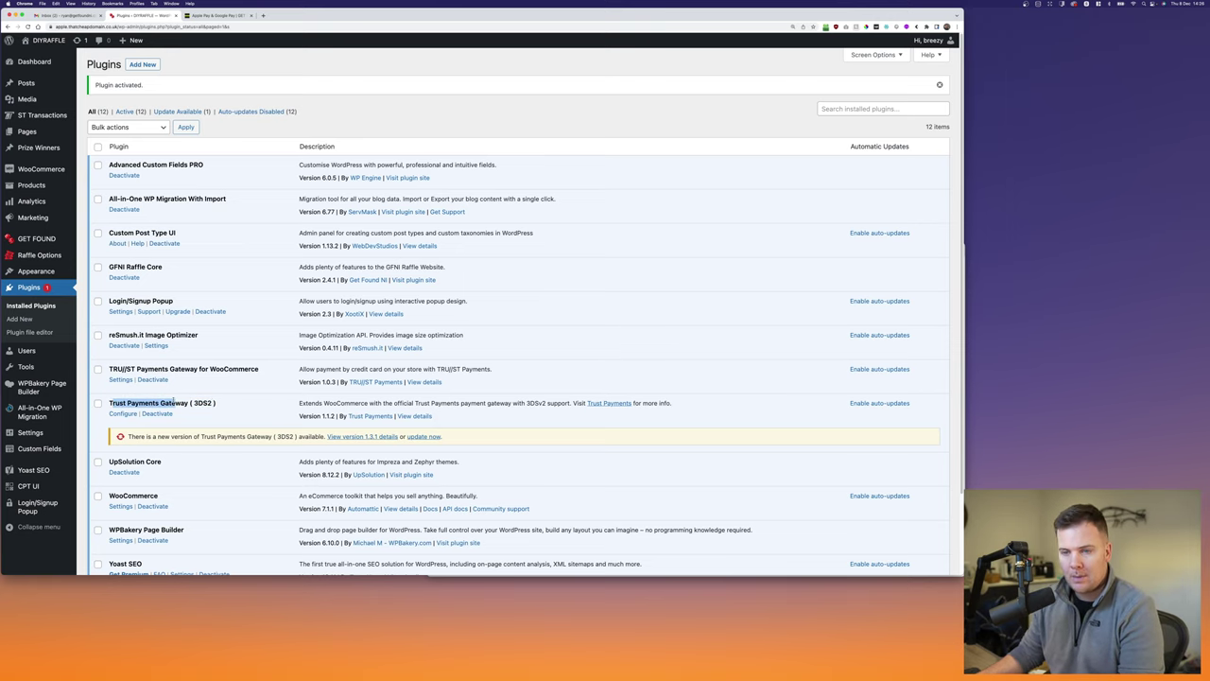
pyautogui.click(135, 391)
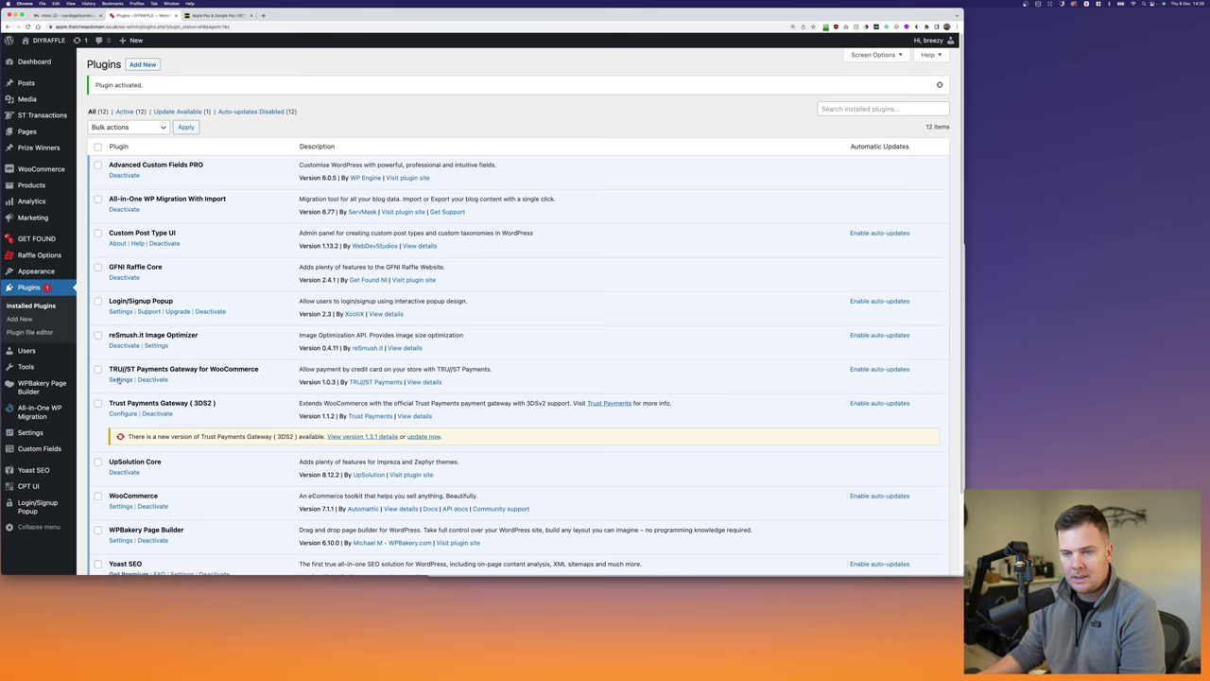
pyautogui.click(120, 379)
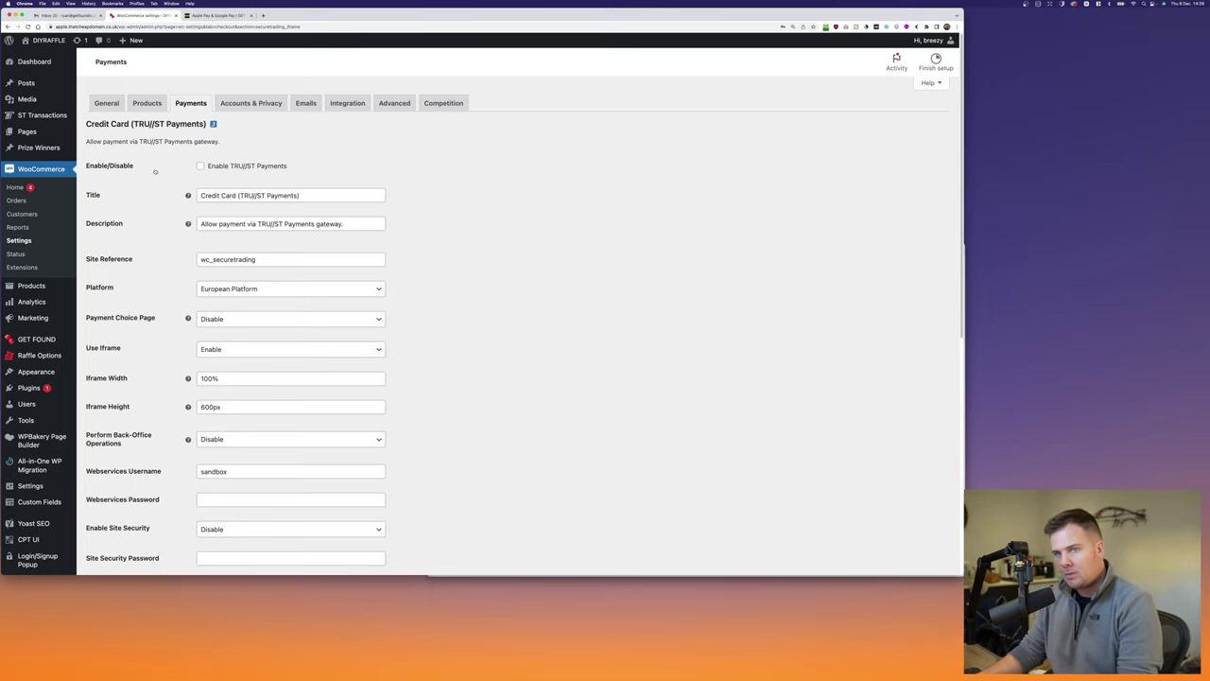
# Step: Select the gateway's current title and description text to review them
pyautogui.moveTo(316, 196); pyautogui.dragTo(196, 189)
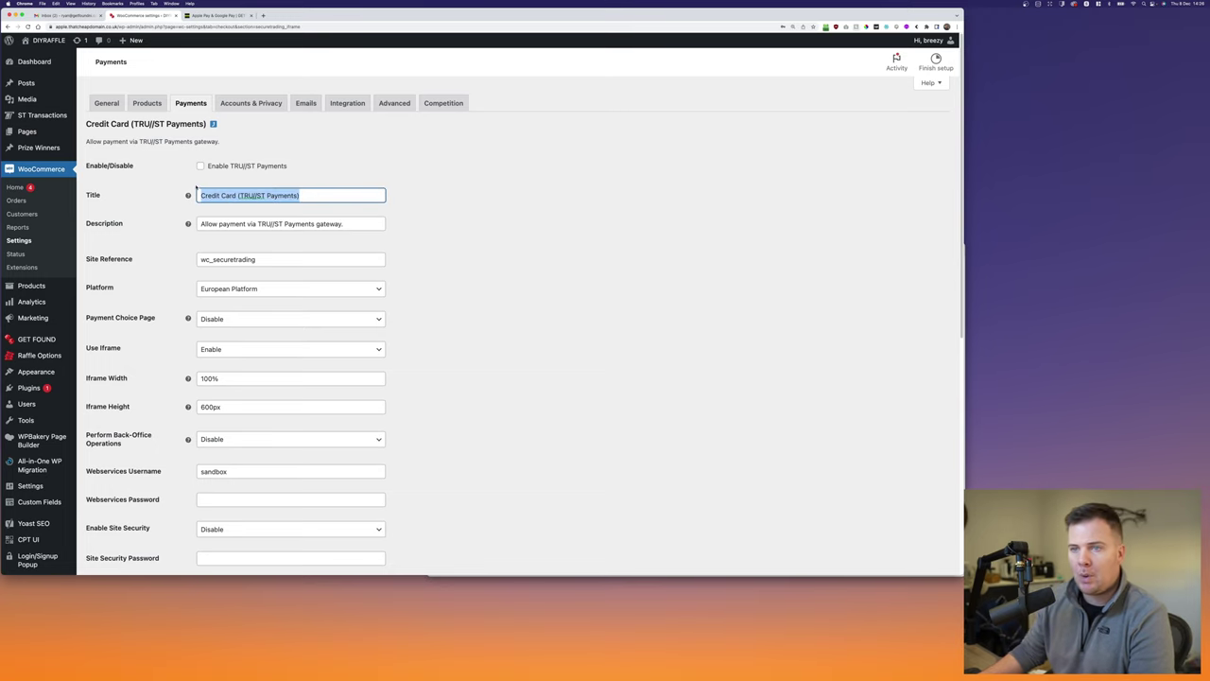
pyautogui.moveTo(343, 224); pyautogui.dragTo(310, 218)
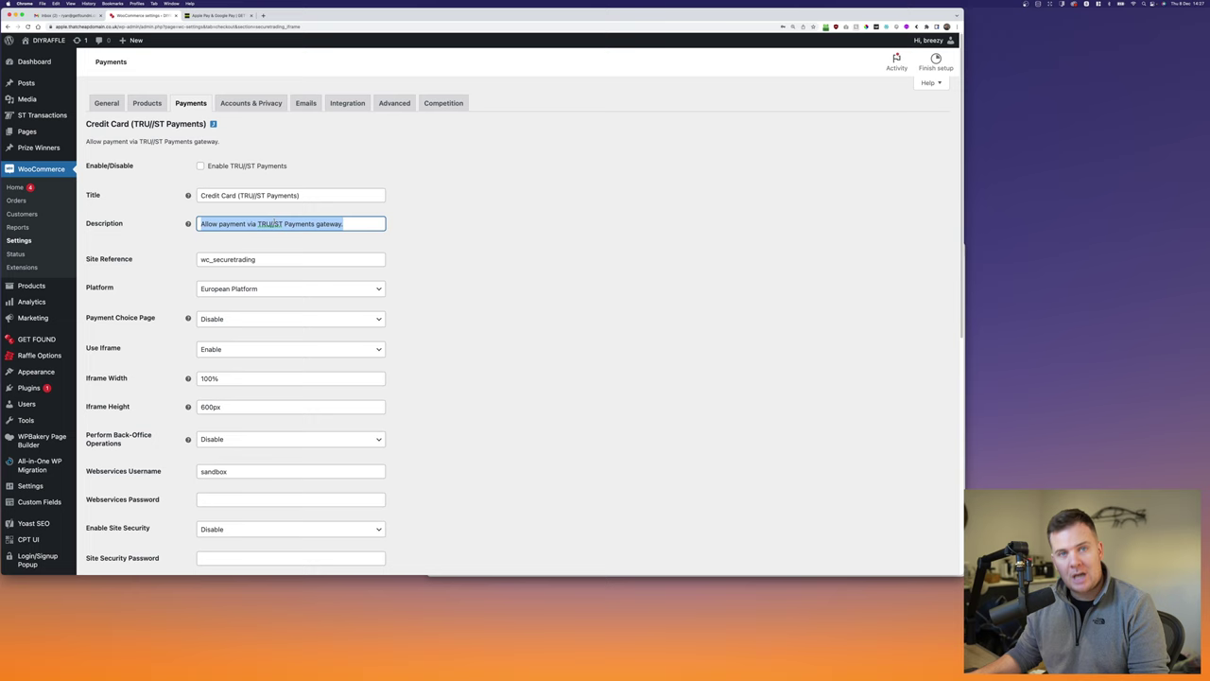
pyautogui.click(405, 197)
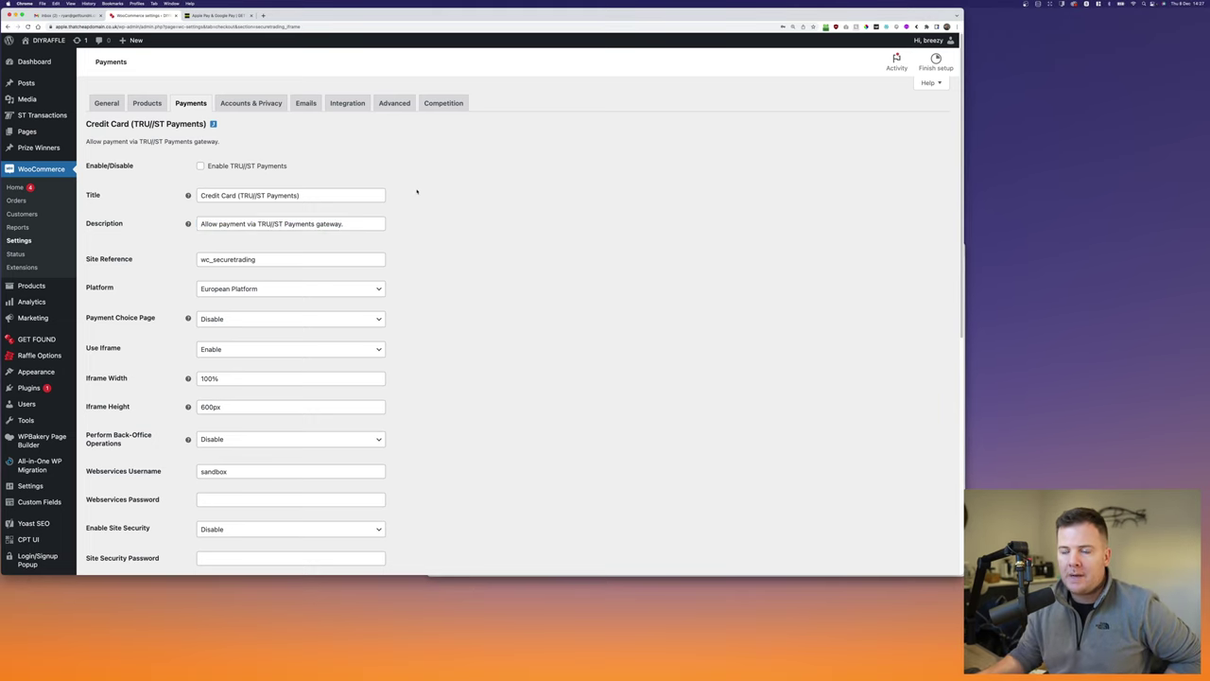
pyautogui.scroll(-5, 423, 270)
pyautogui.scroll(5, 341, 270)
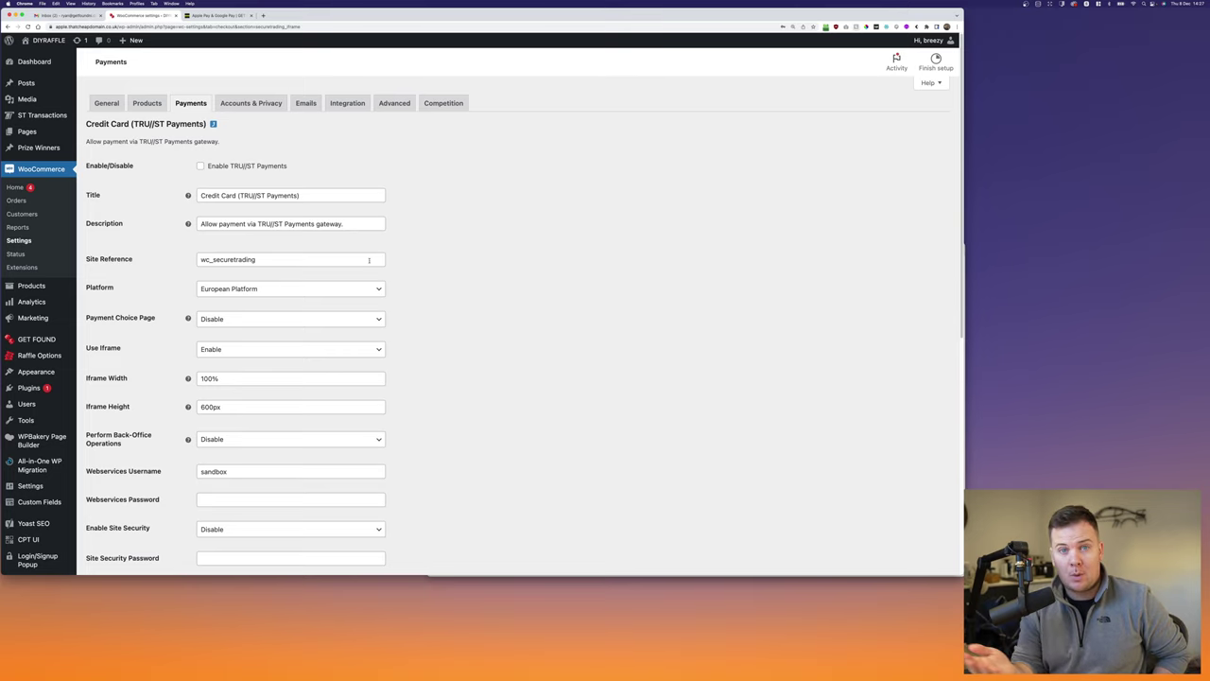
# Step: Change the TRU//ST gateway title to 'Secure Payments'
pyautogui.click(319, 190)
pyautogui.press('super+a')
pyautogui.write('Secure Payments')
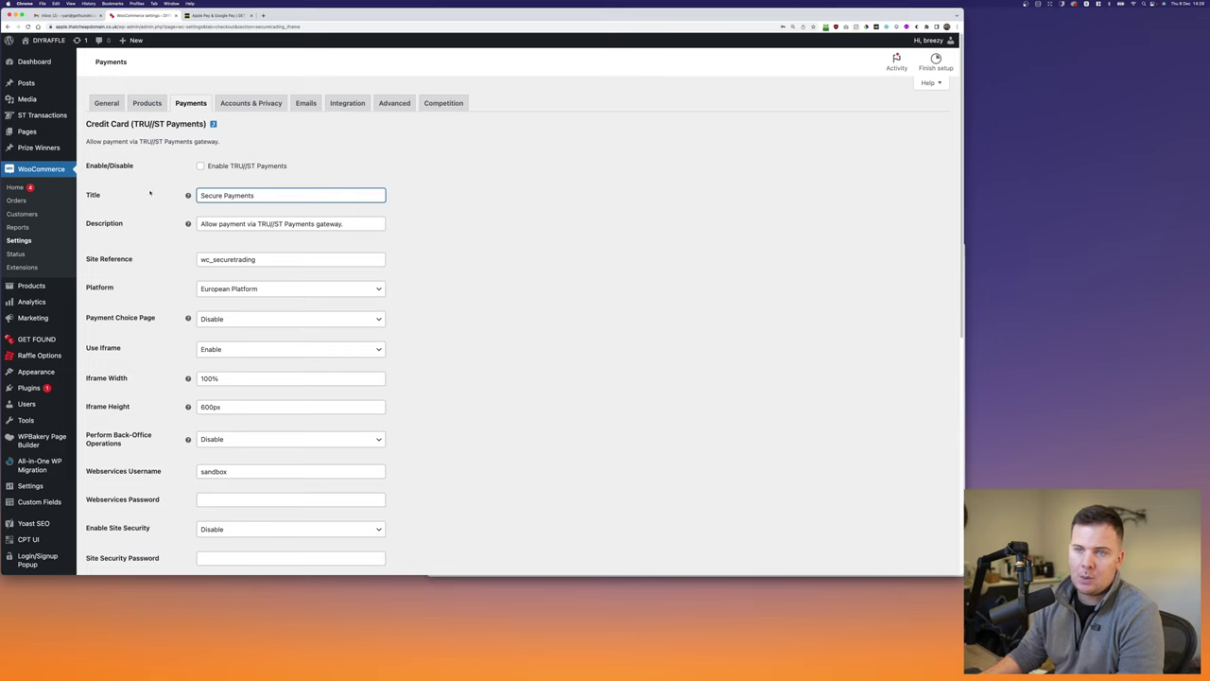
pyautogui.click(1049, 247)
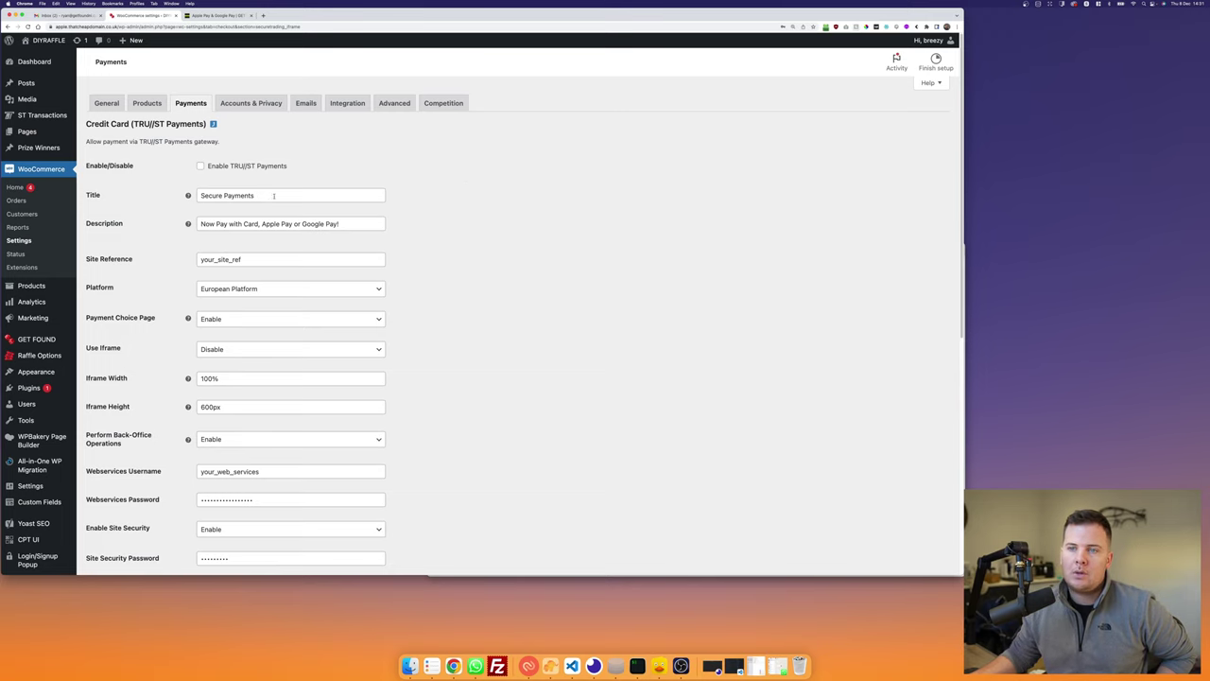
pyautogui.moveTo(274, 196); pyautogui.dragTo(160, 191)
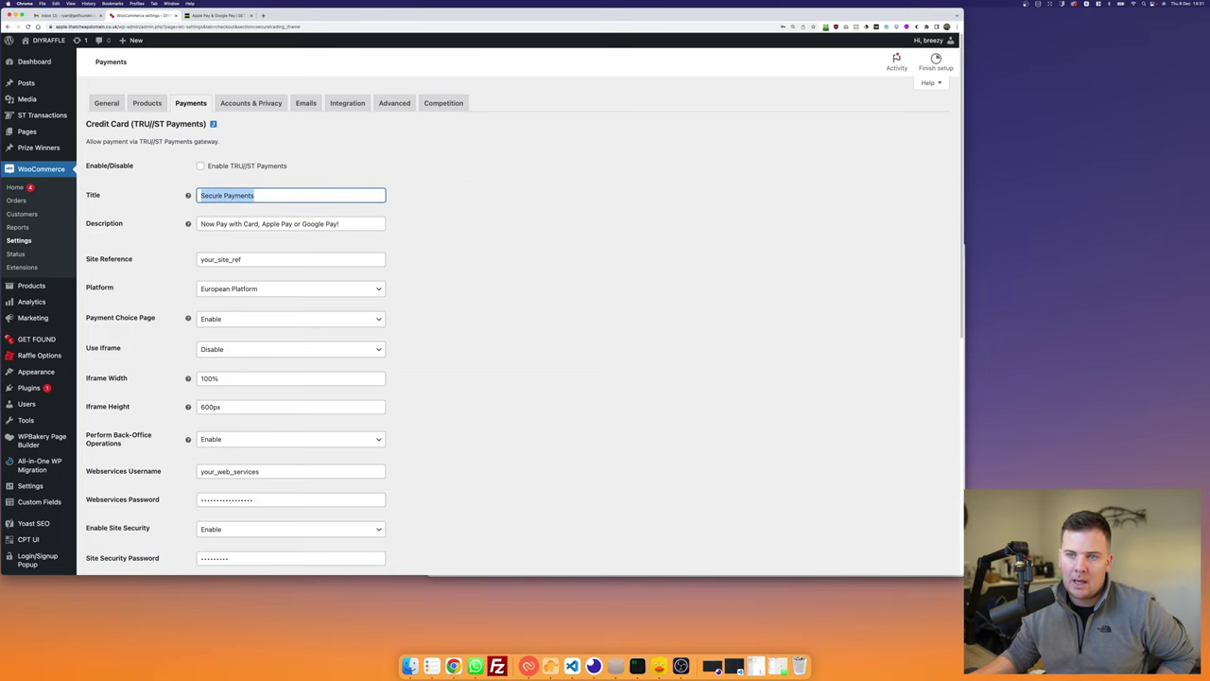
pyautogui.click(229, 224)
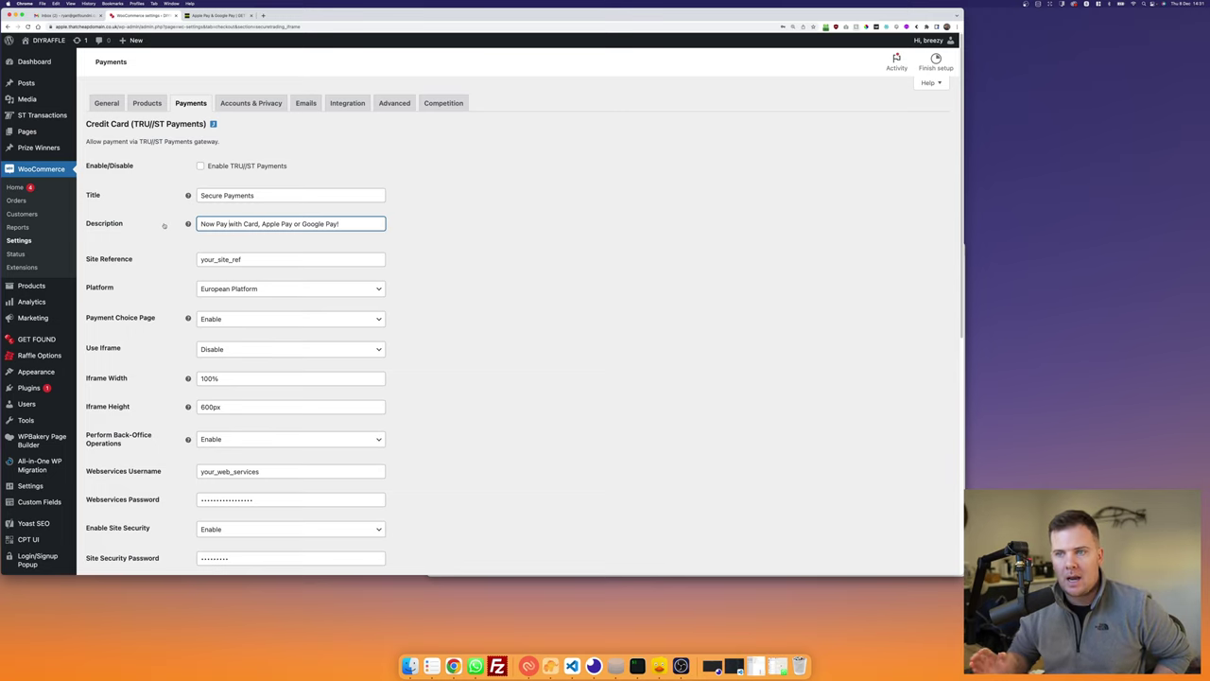
pyautogui.tripleClick(230, 224)
pyautogui.click(215, 224)
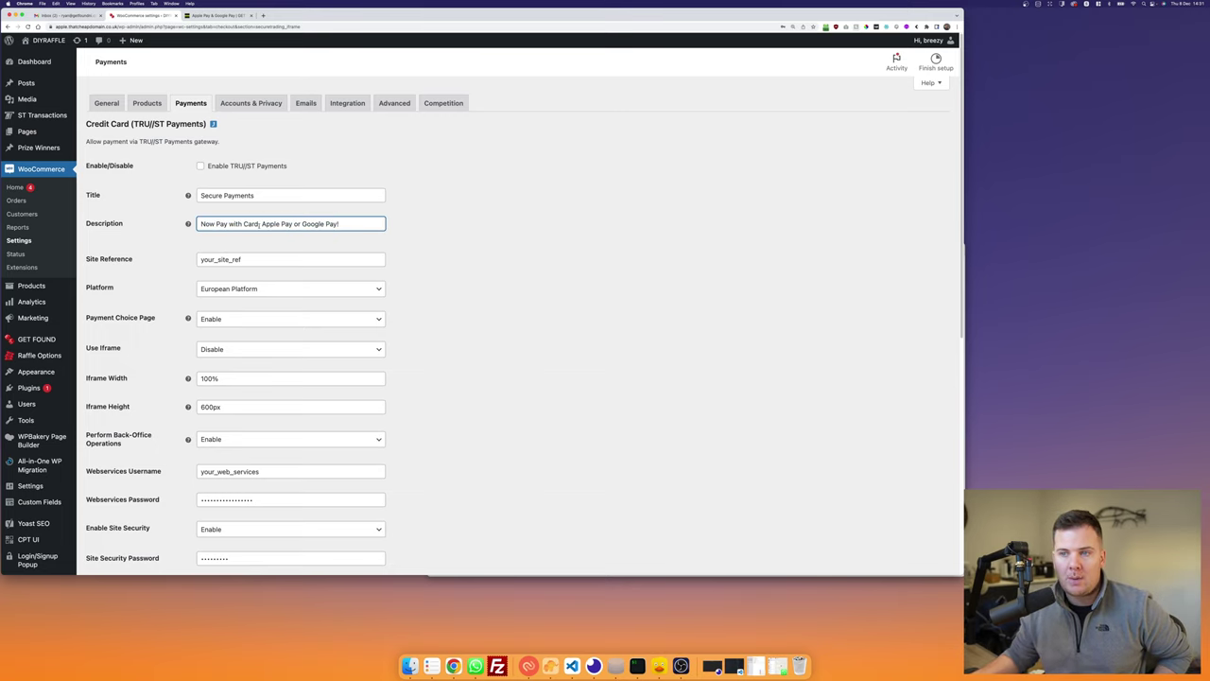
pyautogui.click(463, 231)
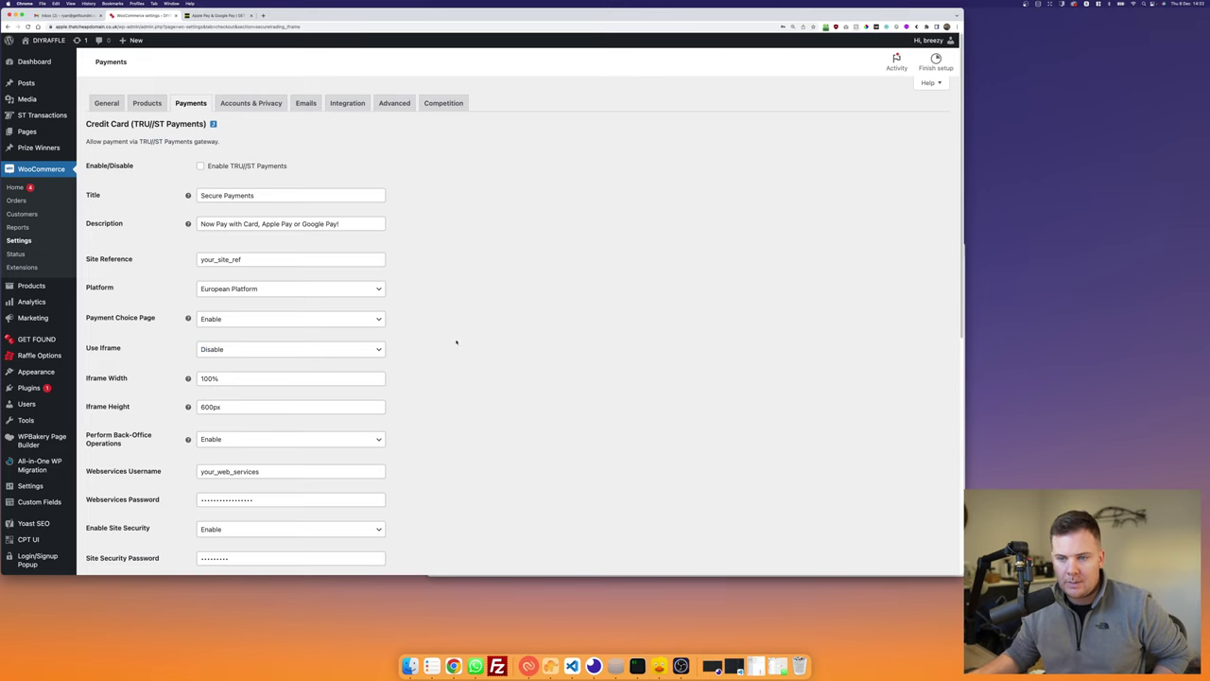
pyautogui.scroll(-2, 399, 365)
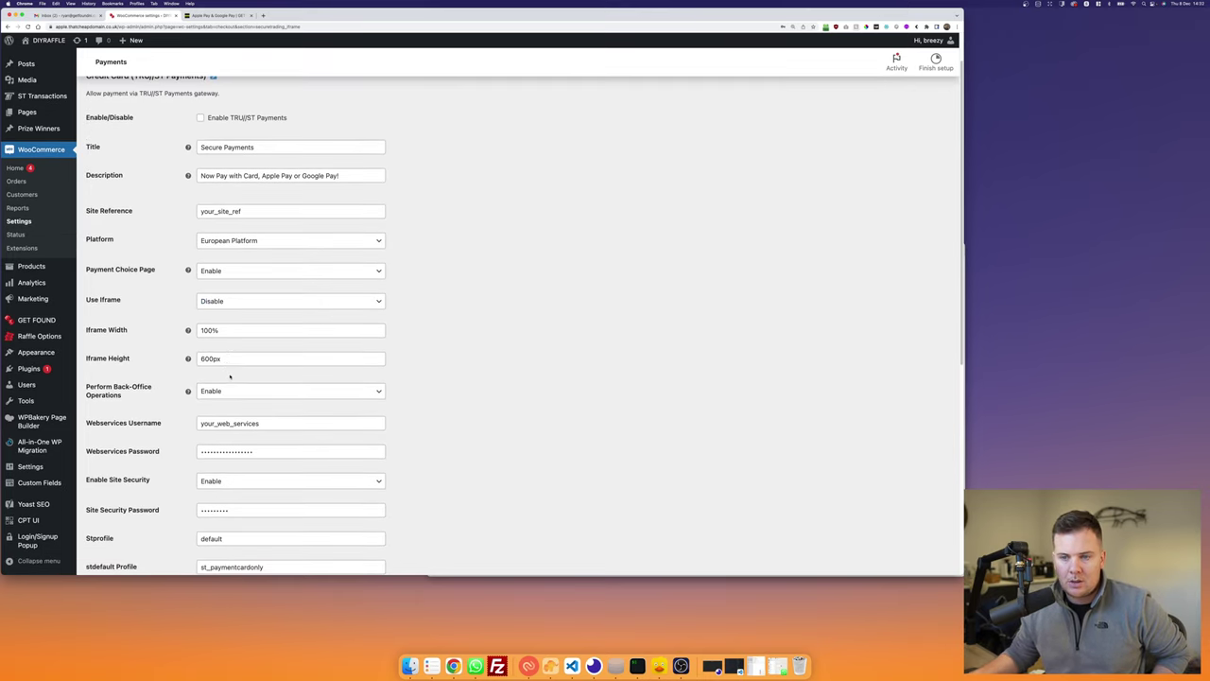
pyautogui.scroll(-1, 217, 376)
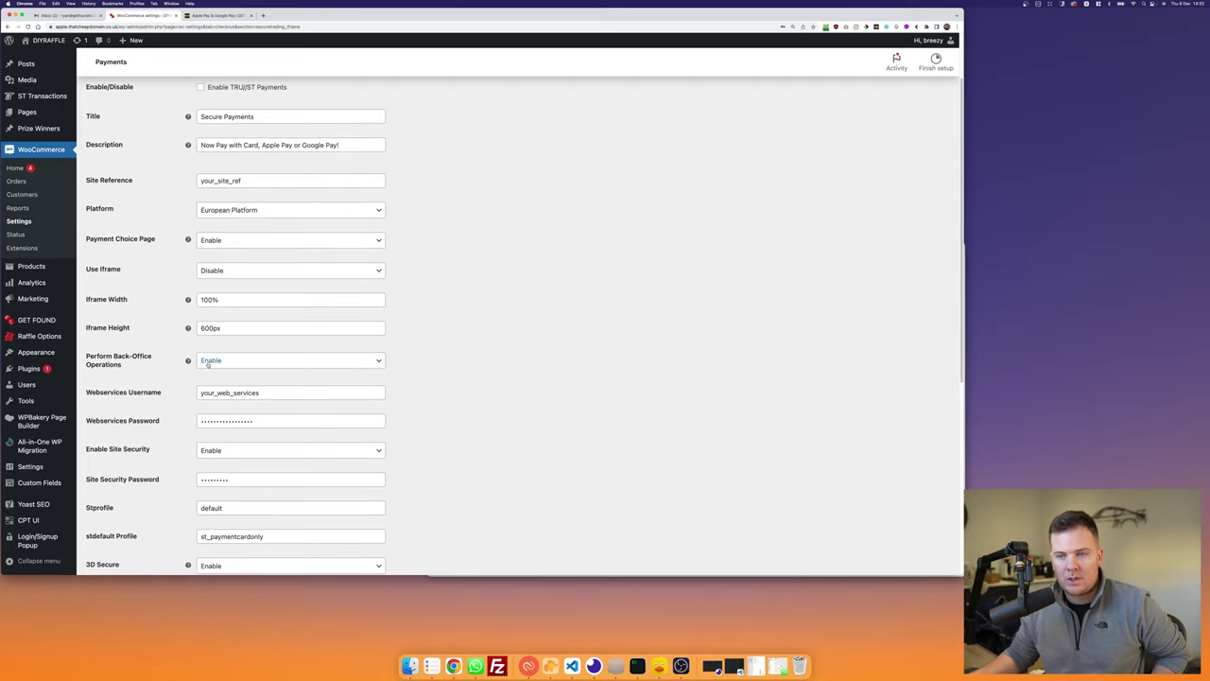
pyautogui.scroll(-1, 435, 379)
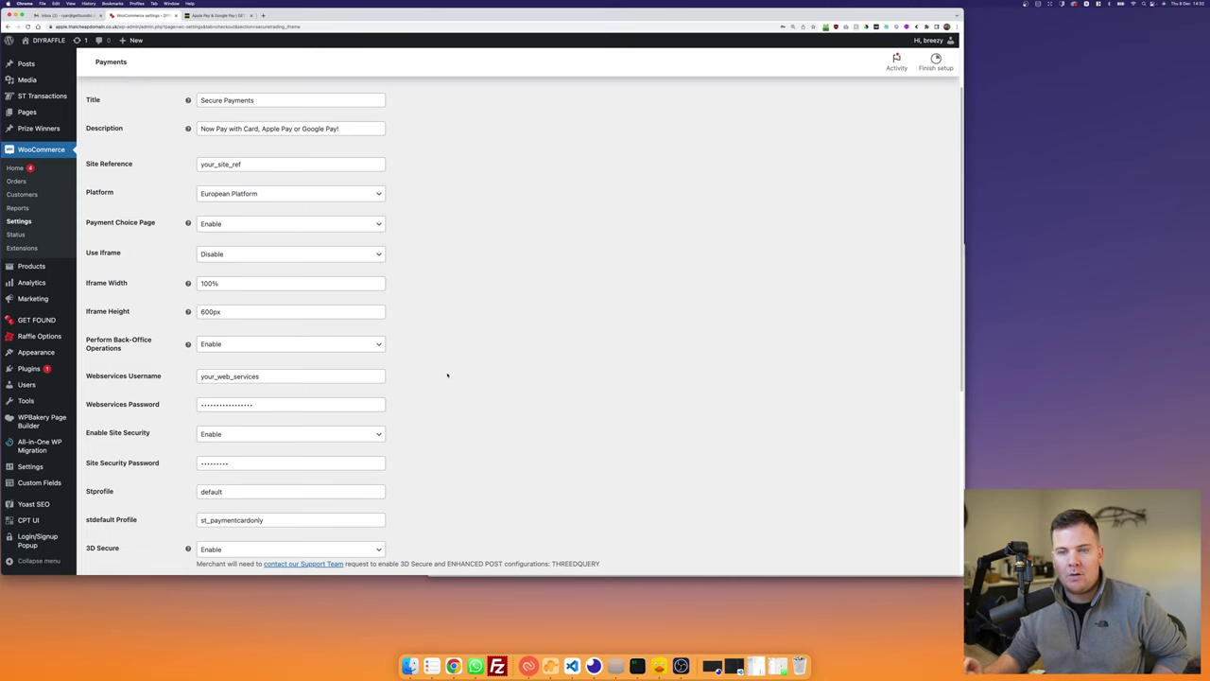
pyautogui.scroll(-1, 445, 374)
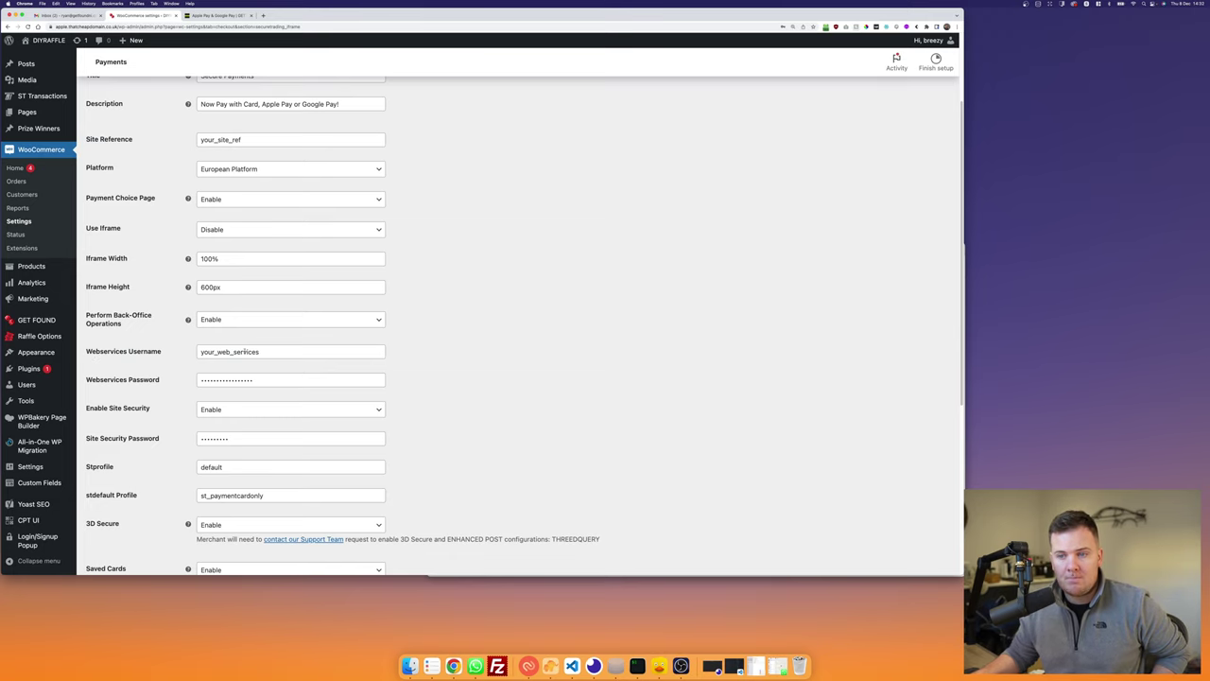
pyautogui.scroll(-1, 357, 395)
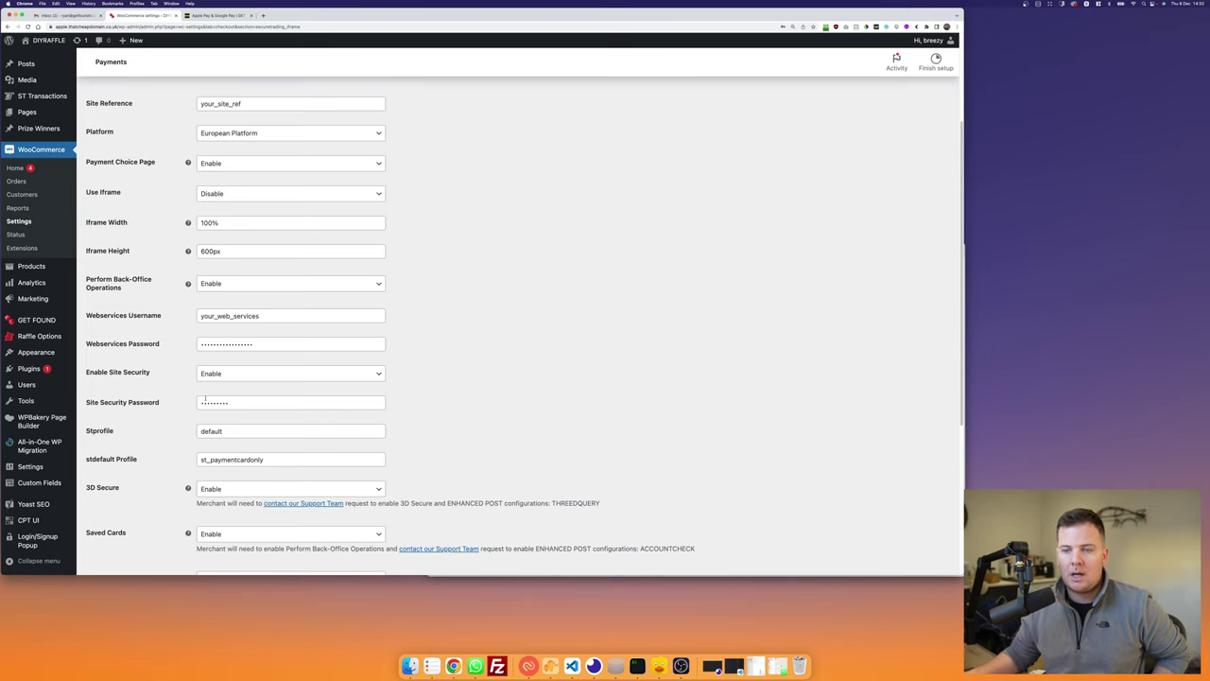
pyautogui.scroll(-2, 451, 381)
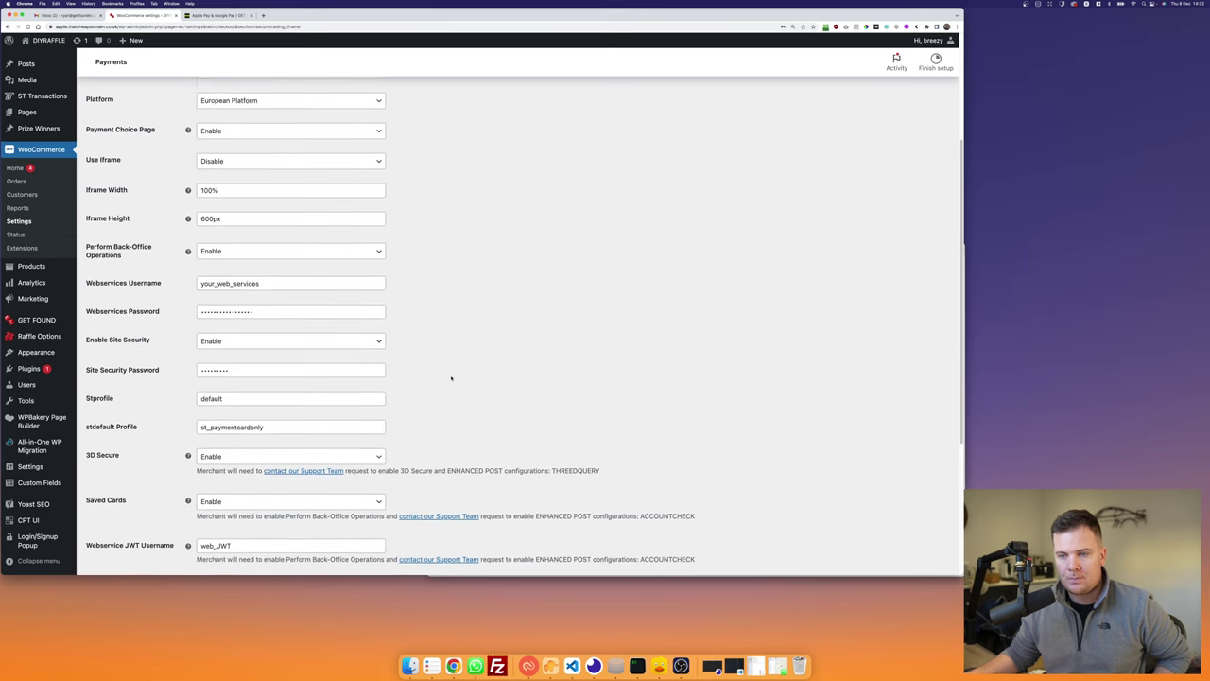
pyautogui.click(255, 375)
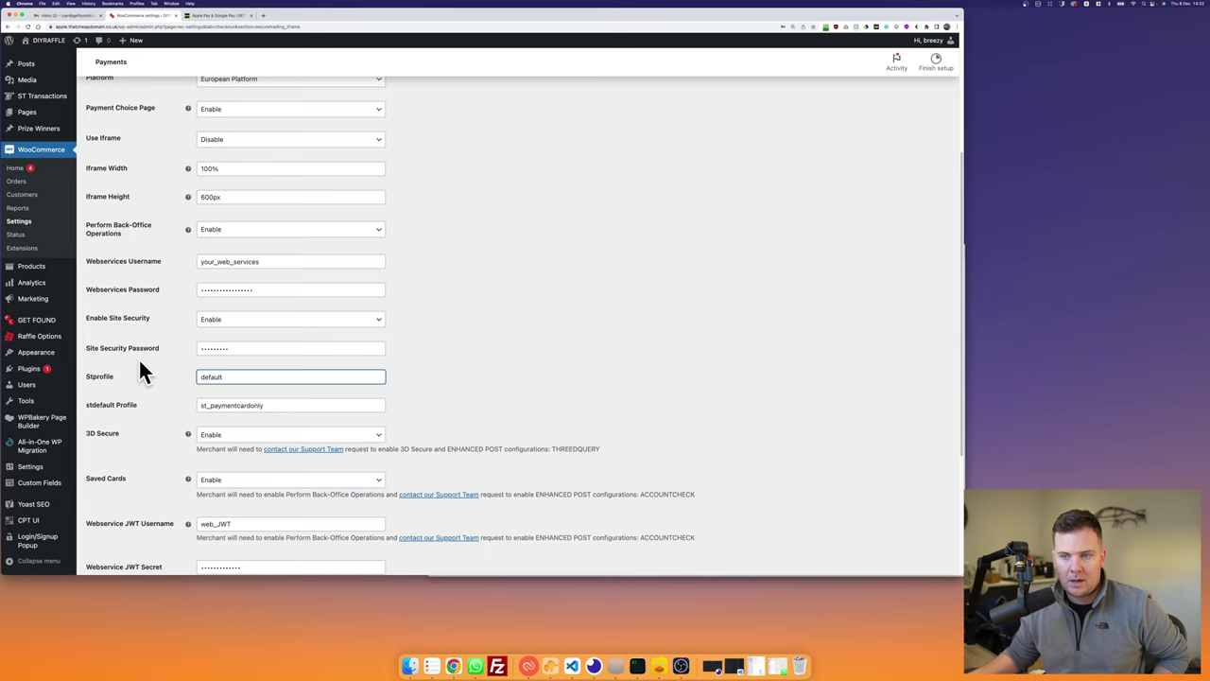
pyautogui.click(85, 379)
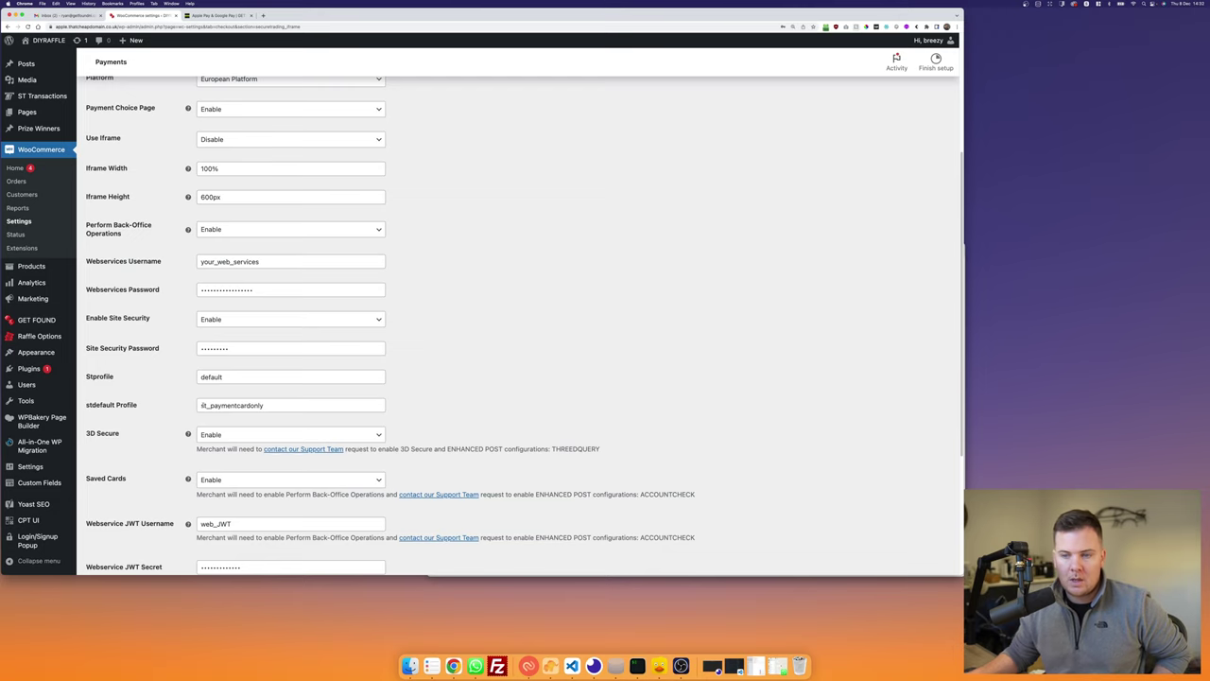
pyautogui.moveTo(203, 404); pyautogui.dragTo(228, 405)
pyautogui.click(262, 405)
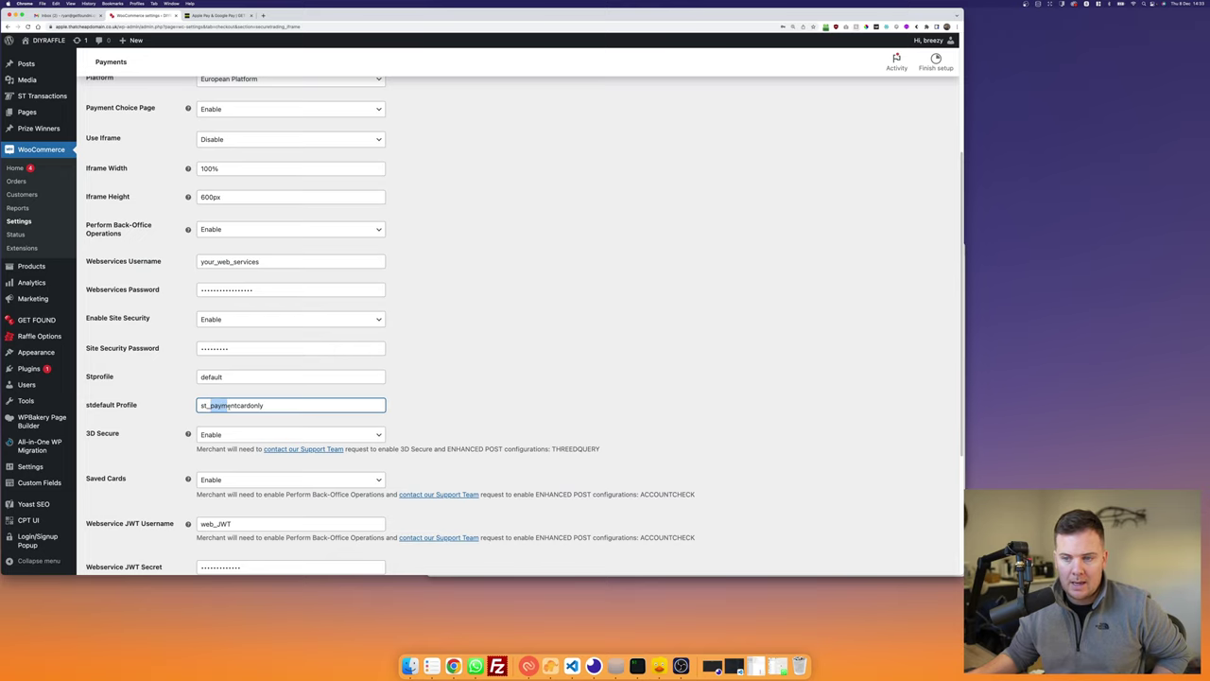
pyautogui.click(228, 404)
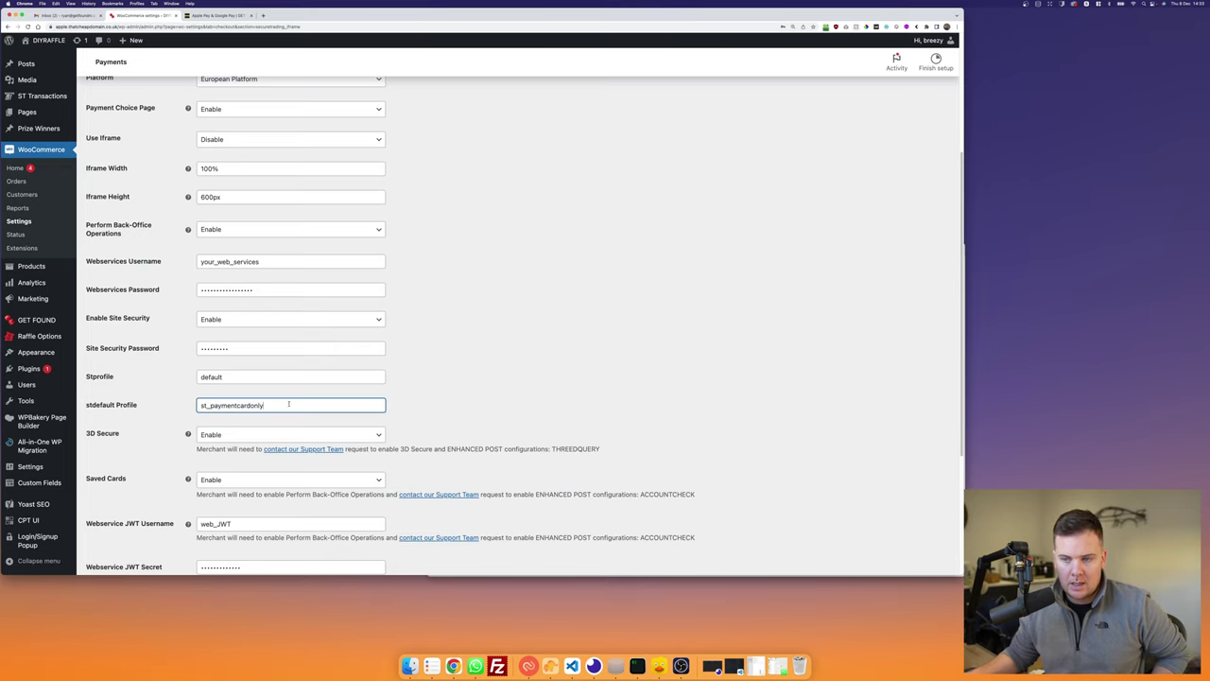
pyautogui.click(441, 397)
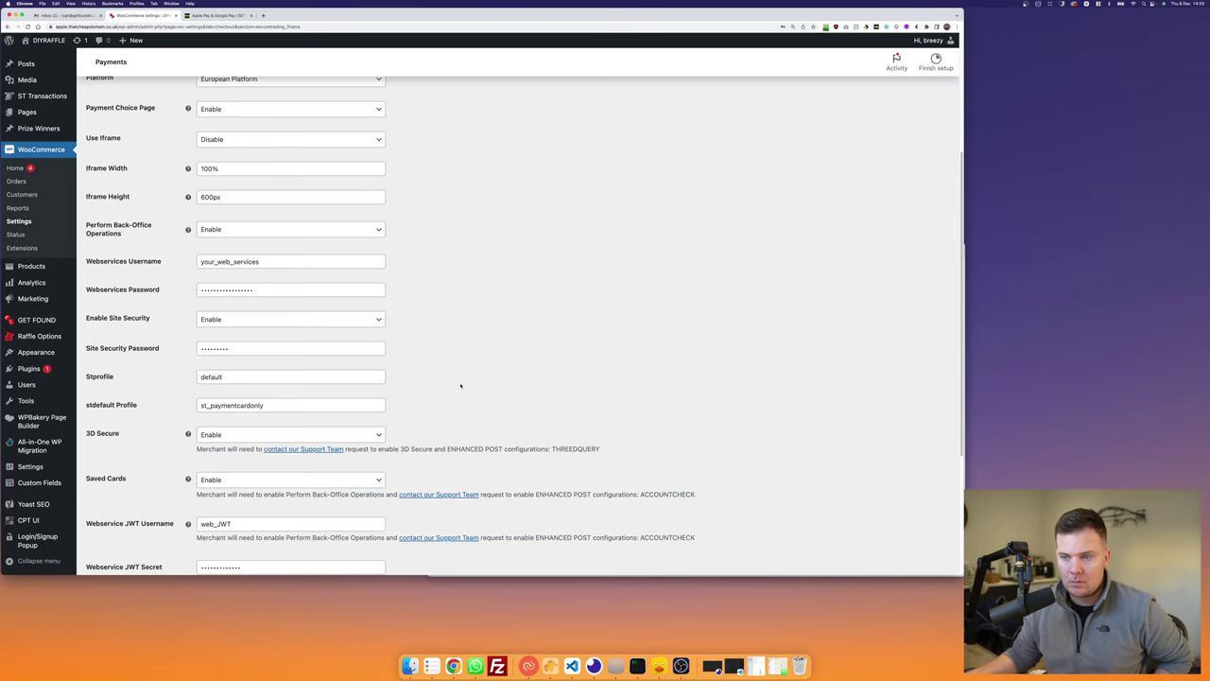
pyautogui.scroll(-2, 461, 385)
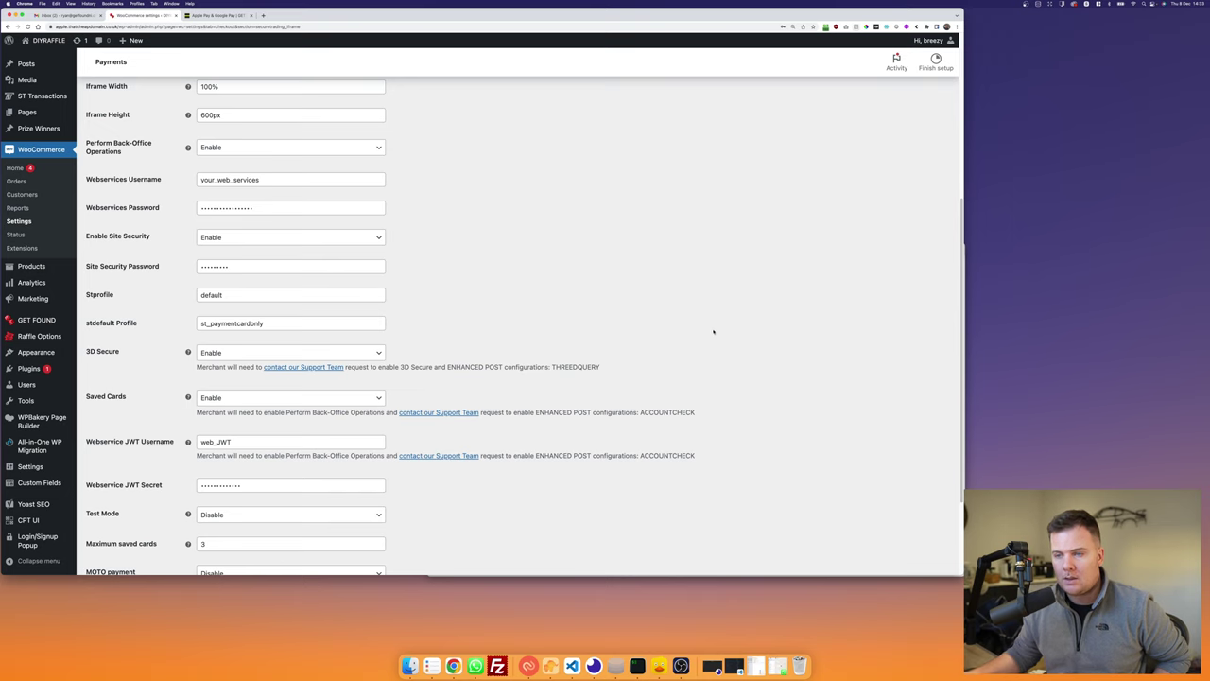
pyautogui.scroll(-3, 535, 346)
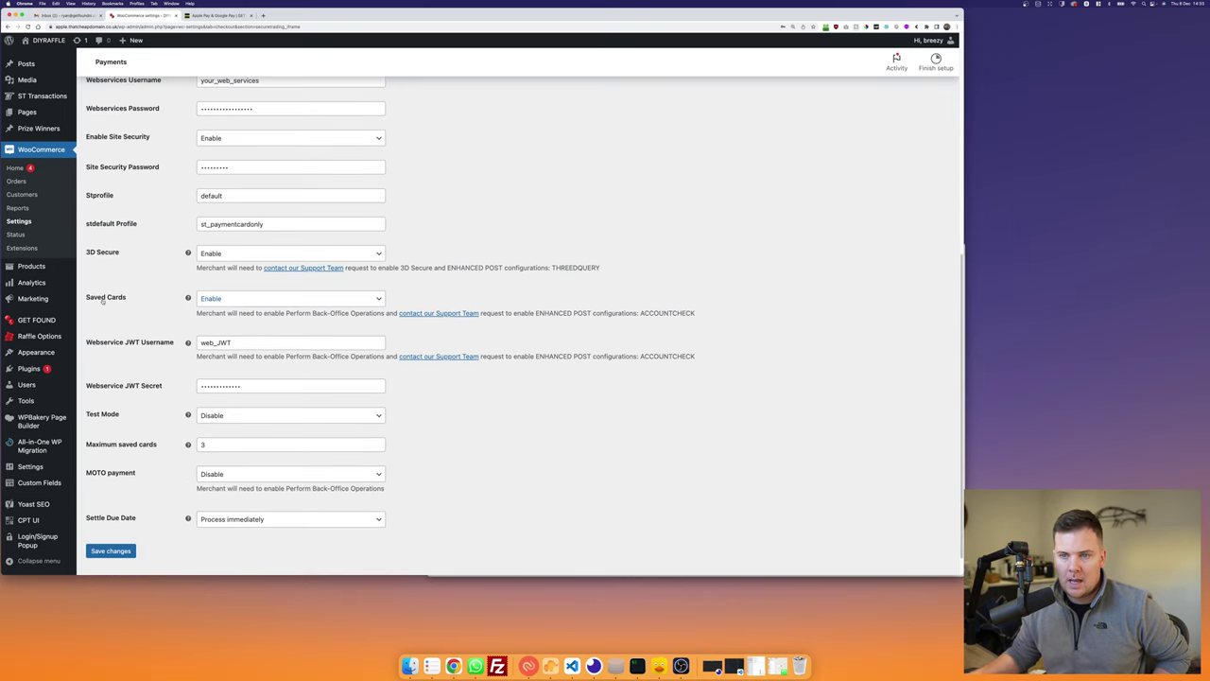
# Step: Keep Saved Cards on Enable, pass the Webservice JWT Username field, and set Test Mode to Enable
pyautogui.click(246, 300)
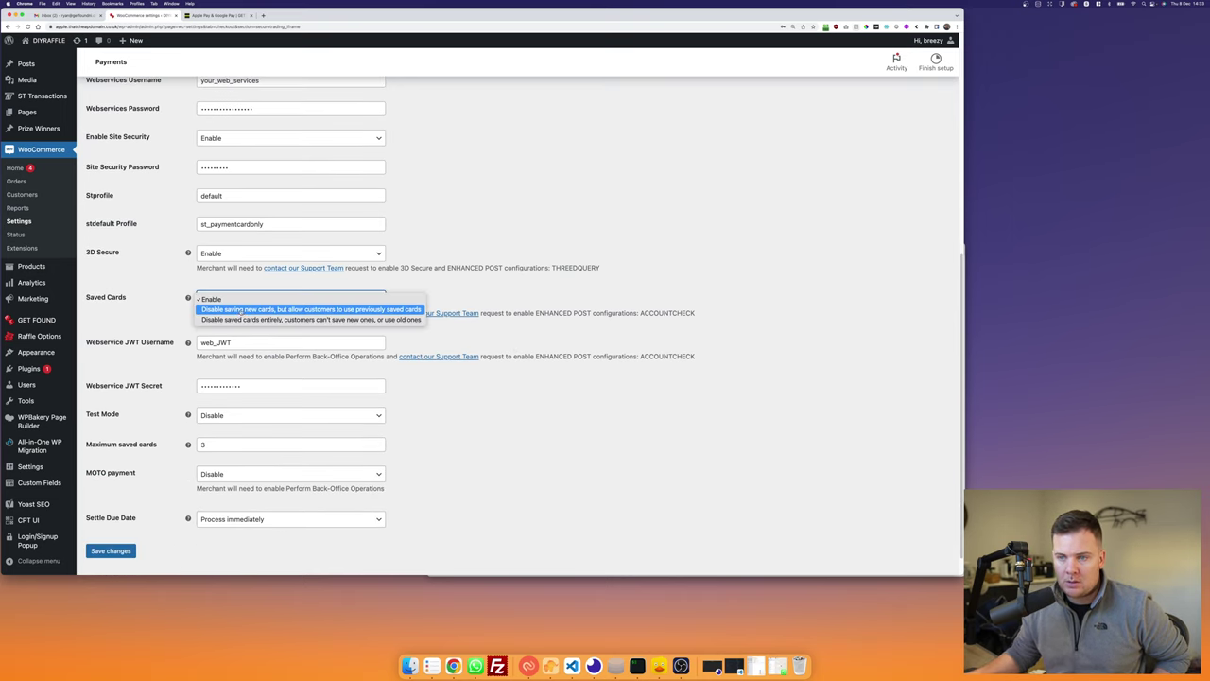
pyautogui.press('Escape')
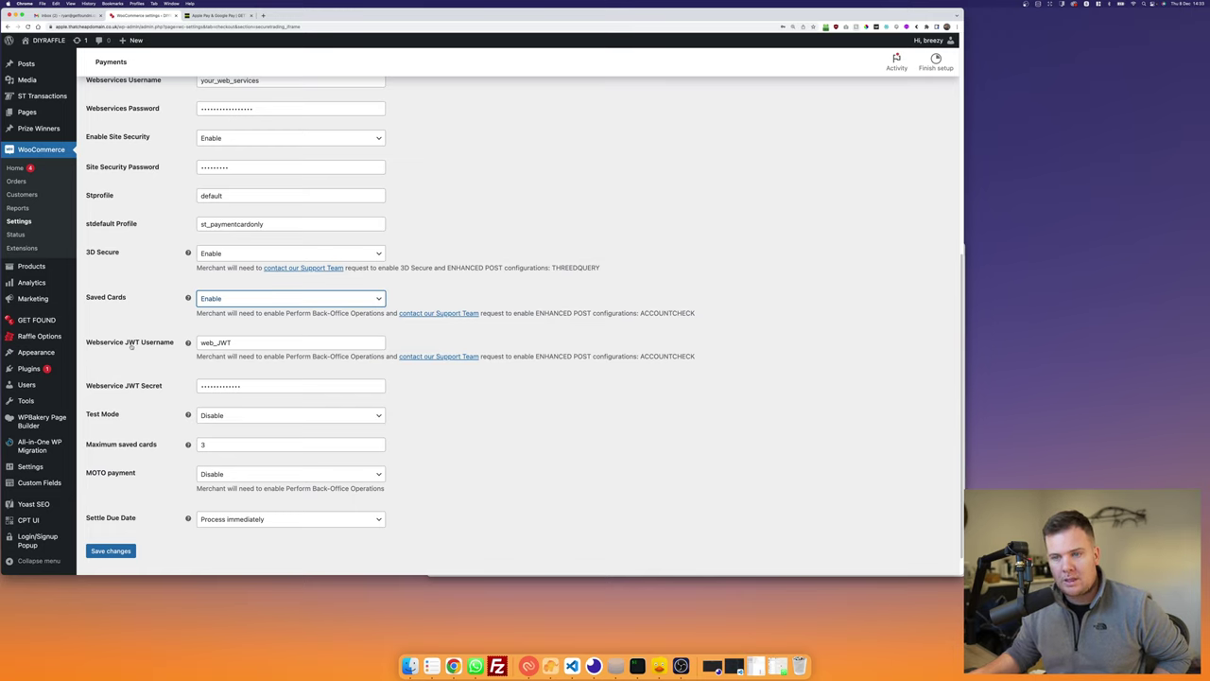
pyautogui.press('Tab')
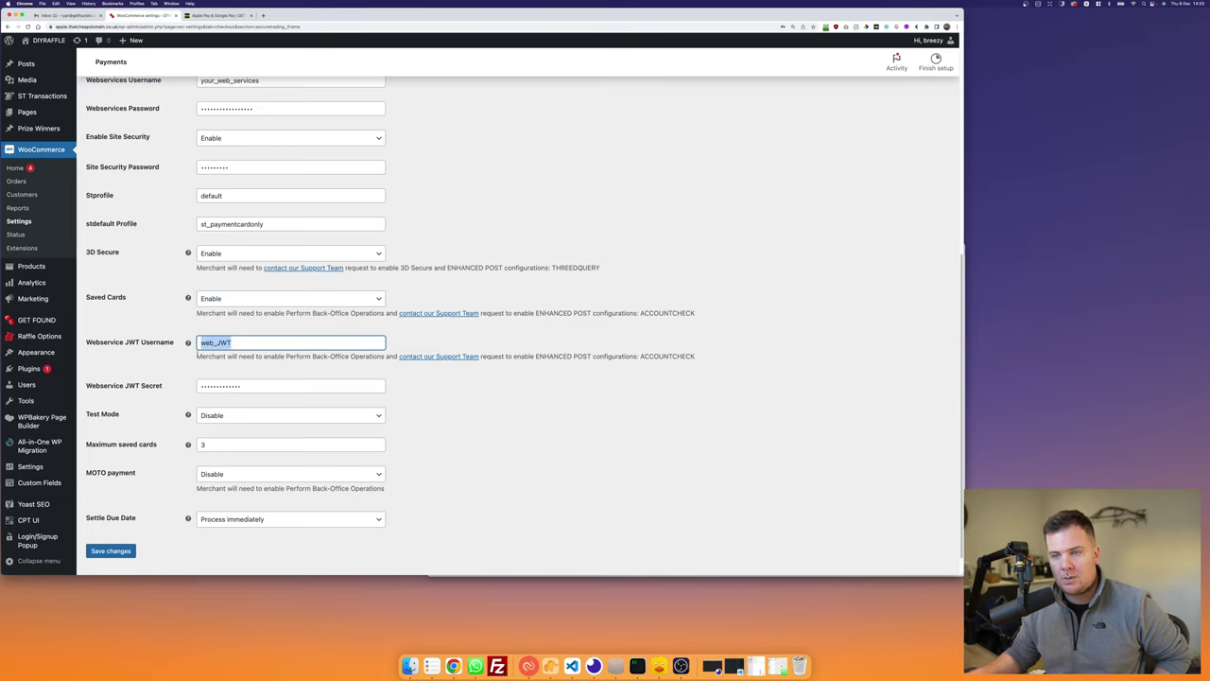
pyautogui.click(147, 367)
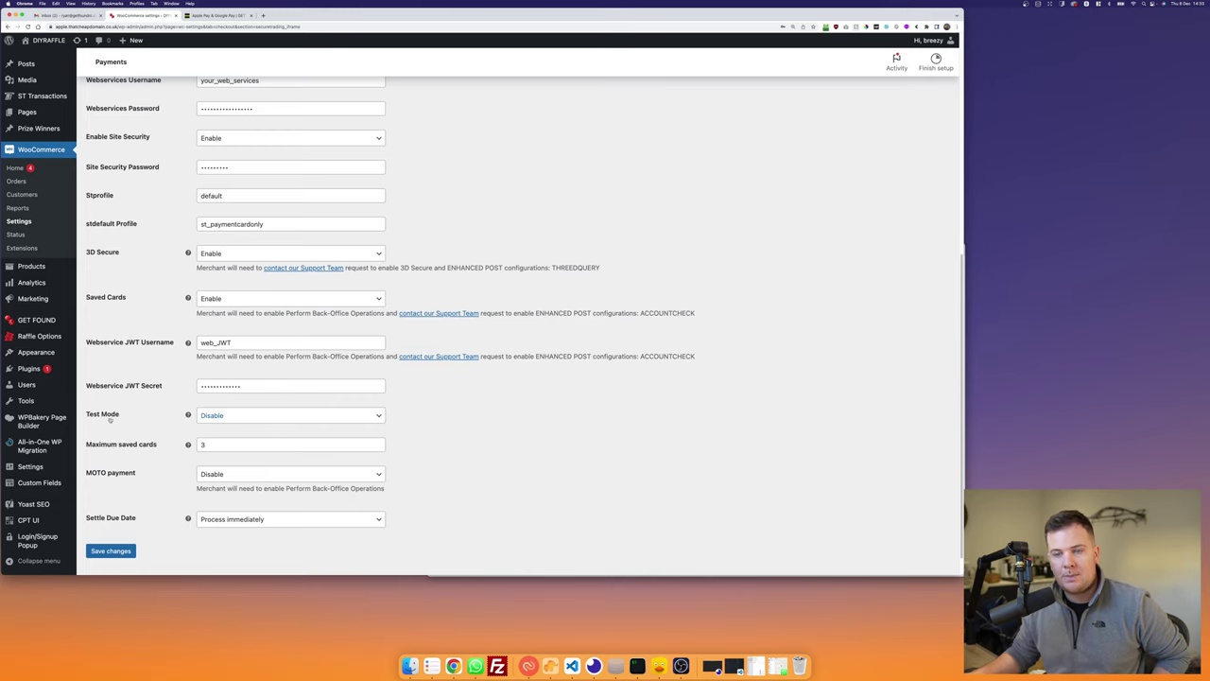
pyautogui.click(227, 416)
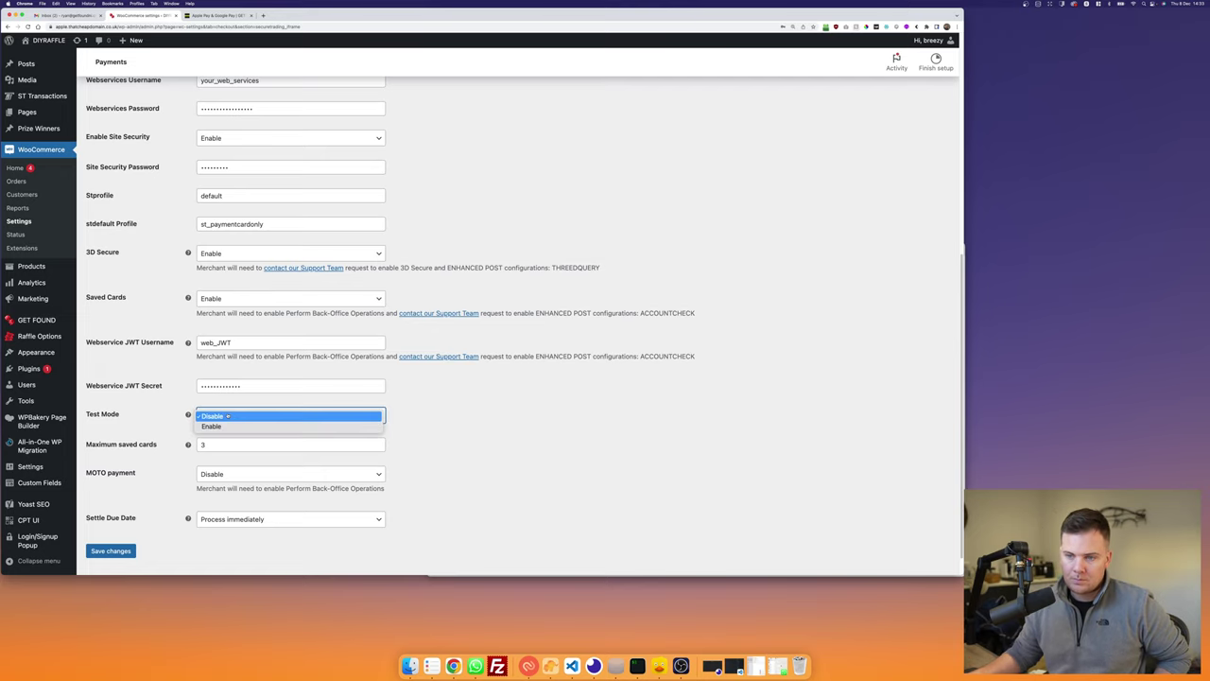
pyautogui.click(351, 425)
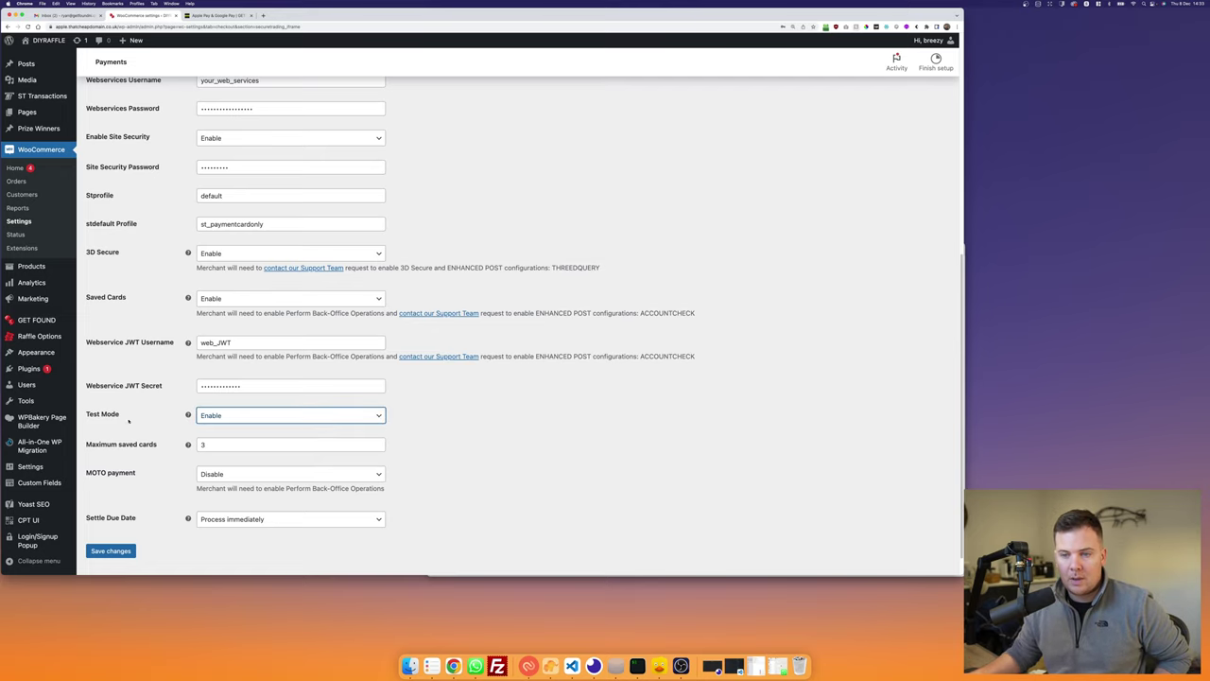
pyautogui.click(451, 406)
# Step: Replace the your_site_ref placeholder in Site Reference with a test site reference value
pyautogui.scroll(3, 449, 406)
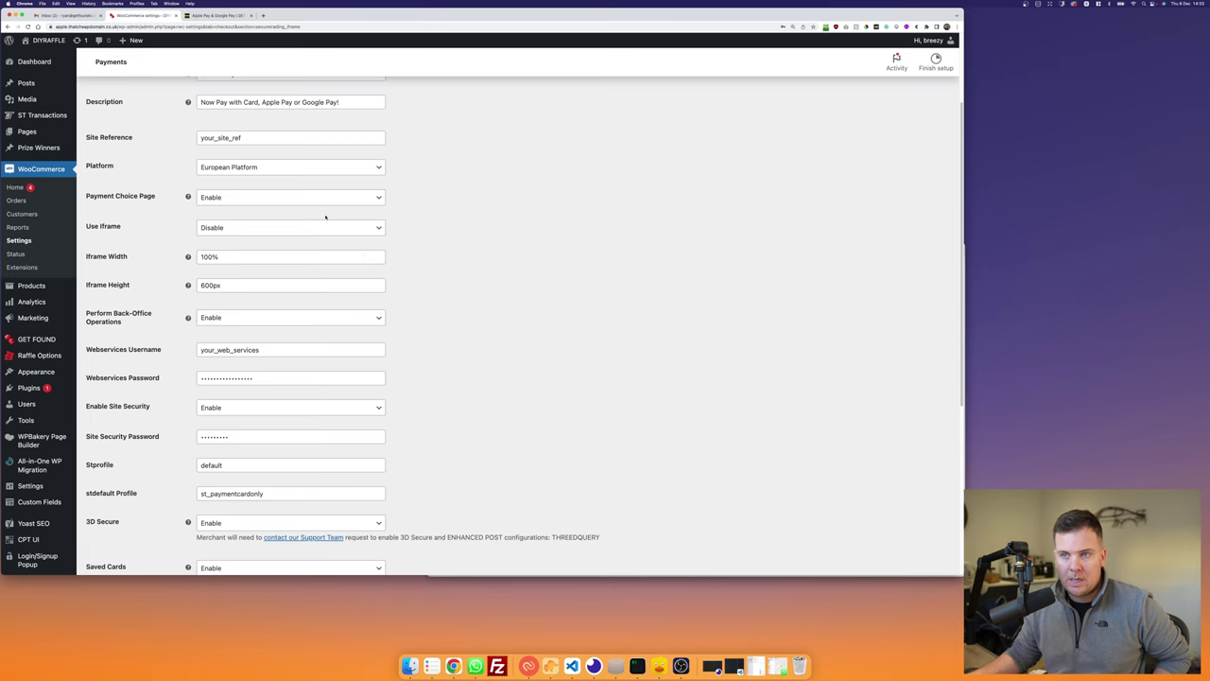
pyautogui.scroll(1, 325, 217)
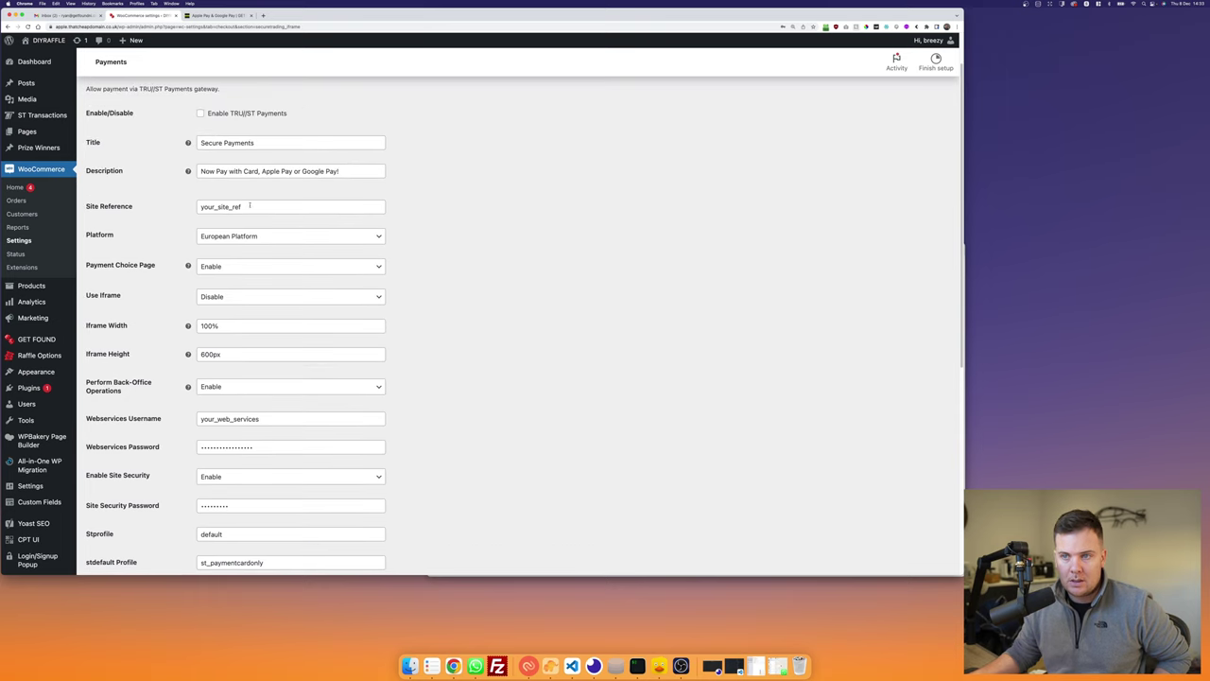
pyautogui.doubleClick(249, 205)
pyautogui.press('BackSpace')
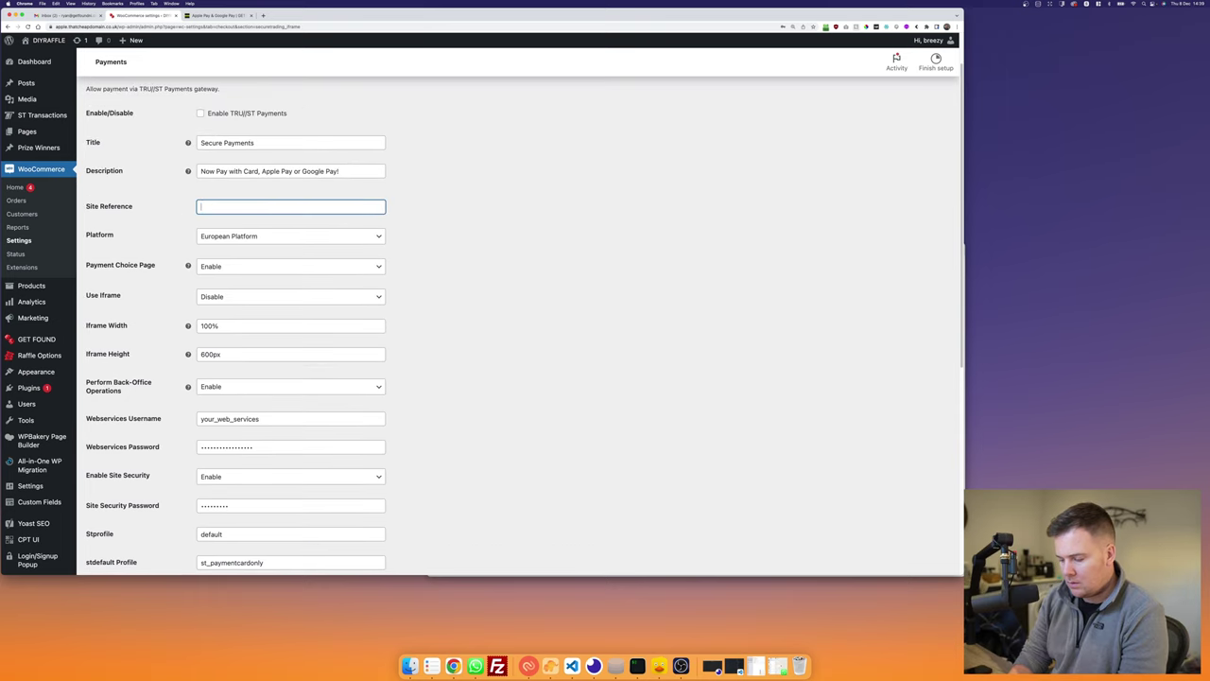
pyautogui.write('test')
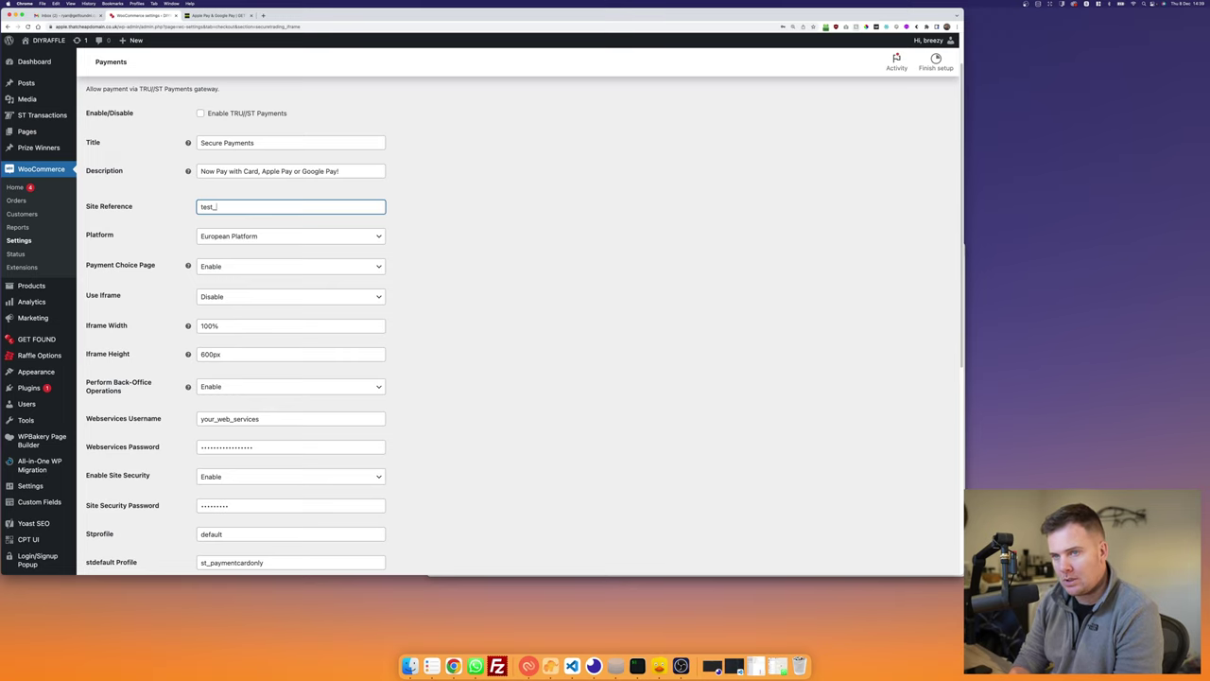
pyautogui.write('_sdjhfksdfjh345876')
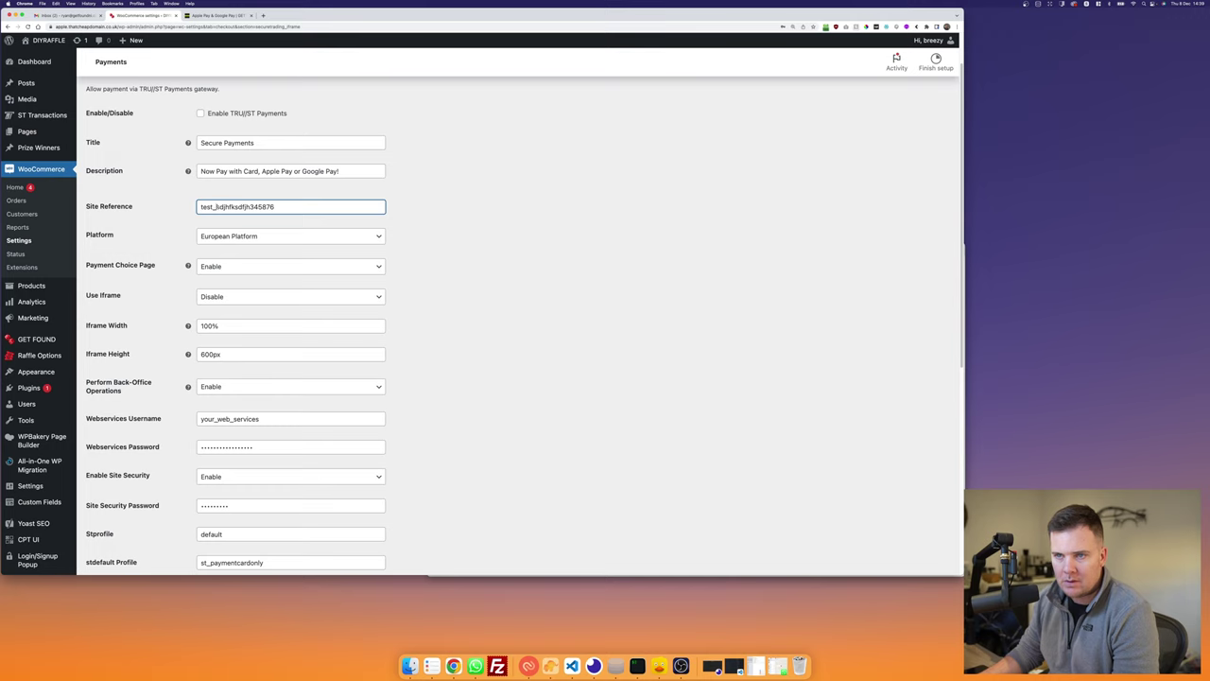
pyautogui.moveTo(275, 206); pyautogui.dragTo(204, 206)
pyautogui.click(491, 229)
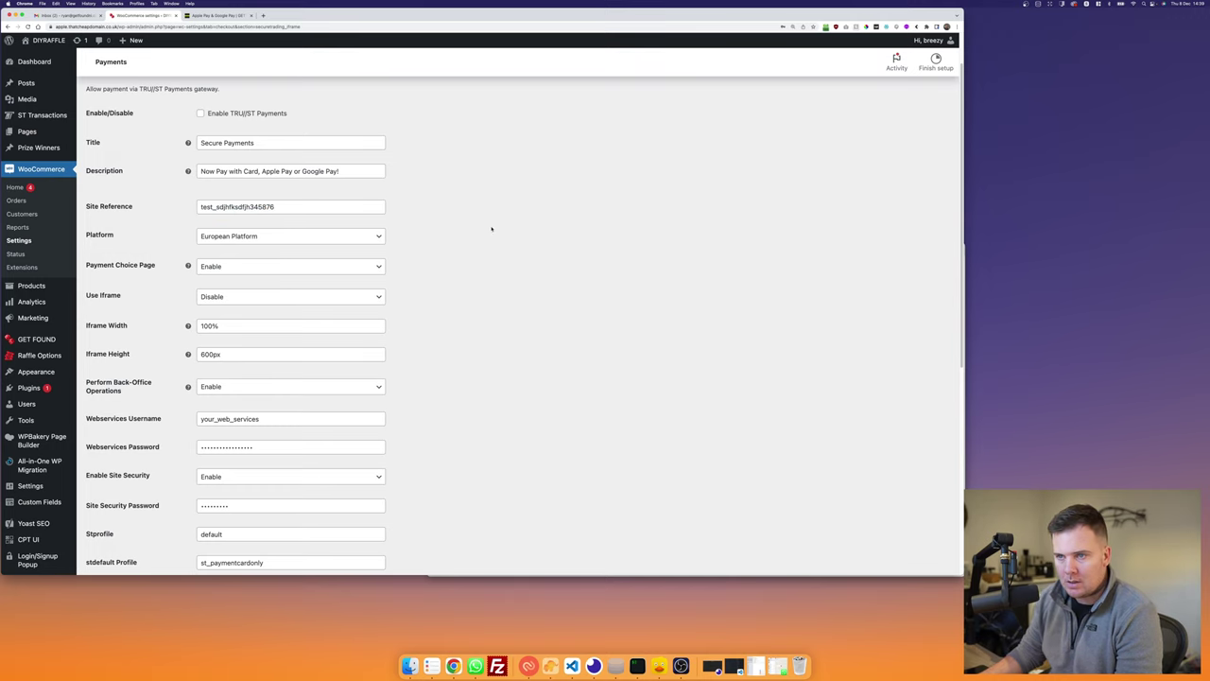
# Step: Delete the Site Reference value so the field is left empty
pyautogui.scroll(-8, 514, 253)
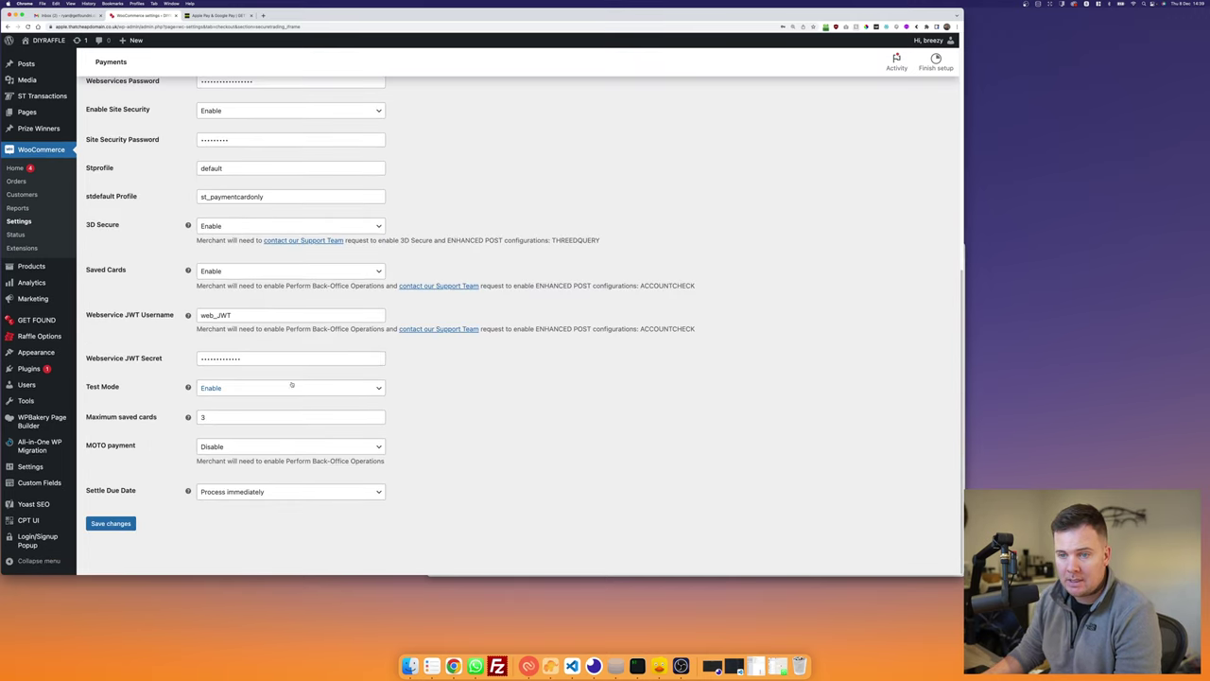
pyautogui.scroll(8, 486, 275)
pyautogui.moveTo(298, 261); pyautogui.dragTo(202, 259)
pyautogui.press('BackSpace')
pyautogui.press('BackSpace')
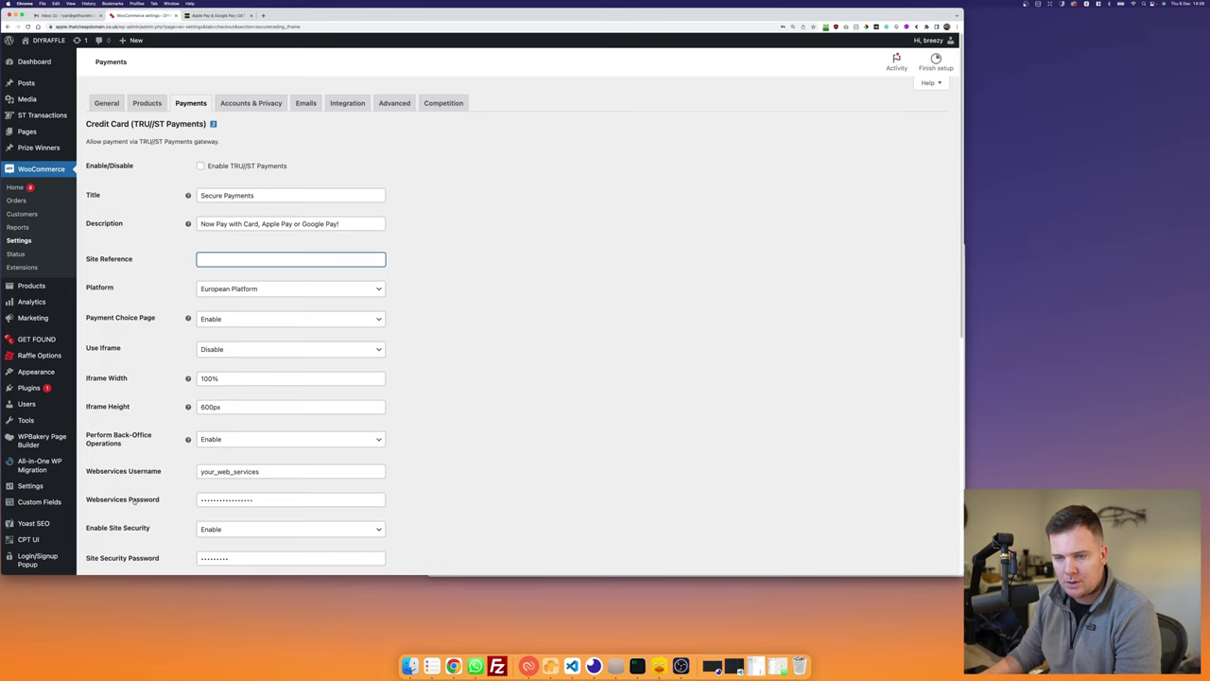
# Step: Leave the Webservices Username value unchanged and open a new browser tab
pyautogui.moveTo(257, 474); pyautogui.dragTo(197, 471)
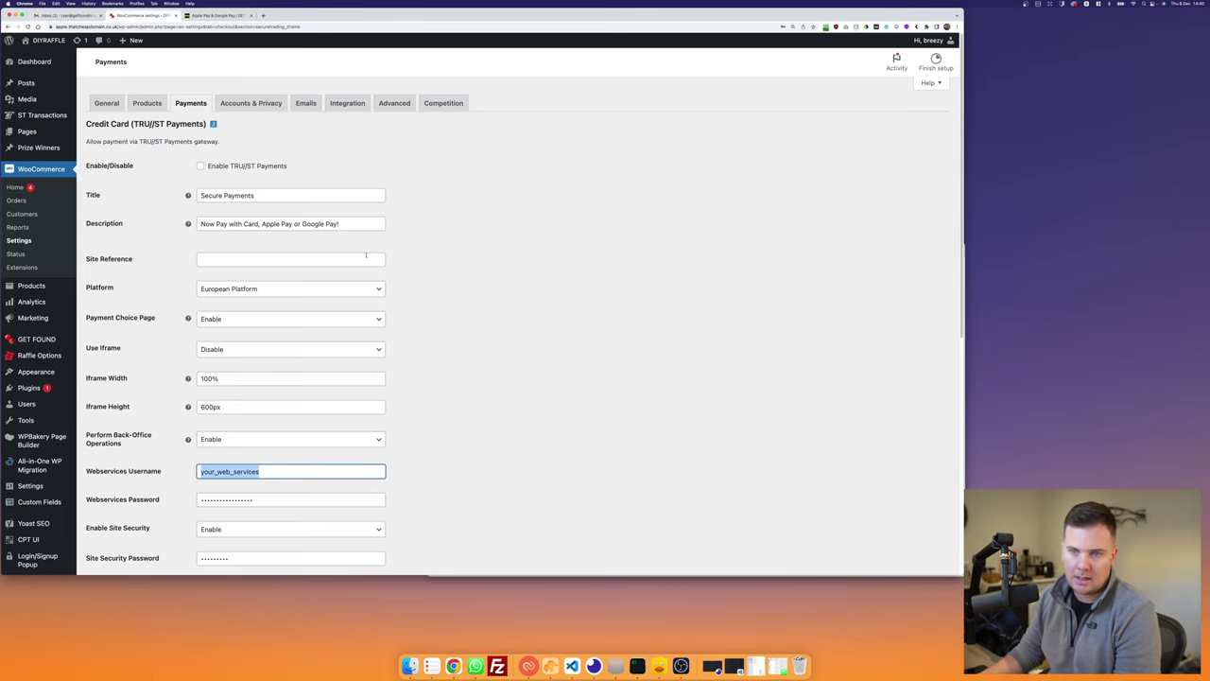
pyautogui.click(454, 263)
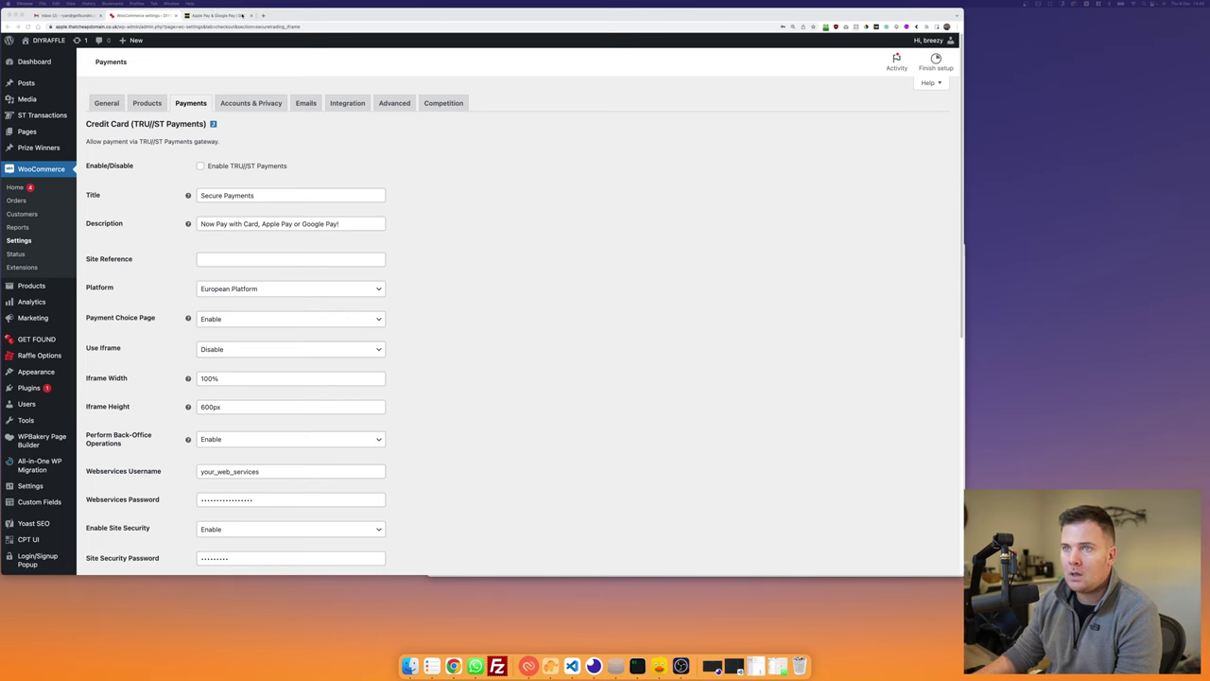
pyautogui.click(263, 15)
# Step: Load the Trust Payments Testing card payments help article from a pasted URL
pyautogui.press('super+v')
pyautogui.press('Return')
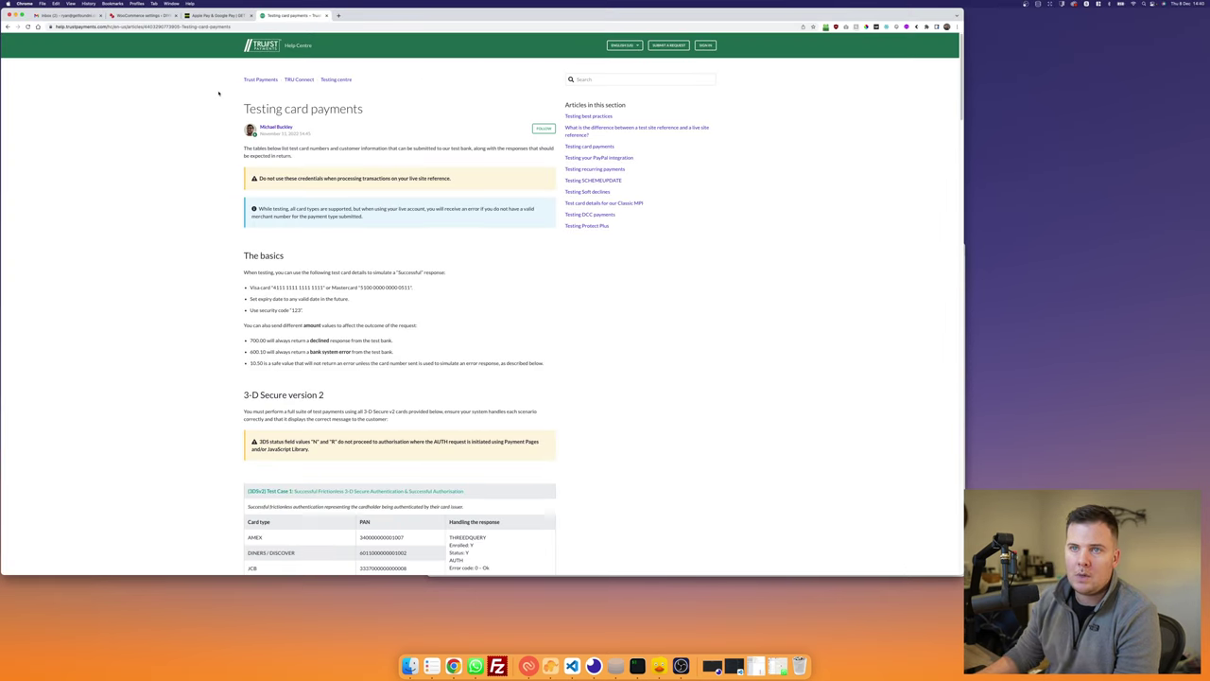
pyautogui.scroll(-4, 275, 289)
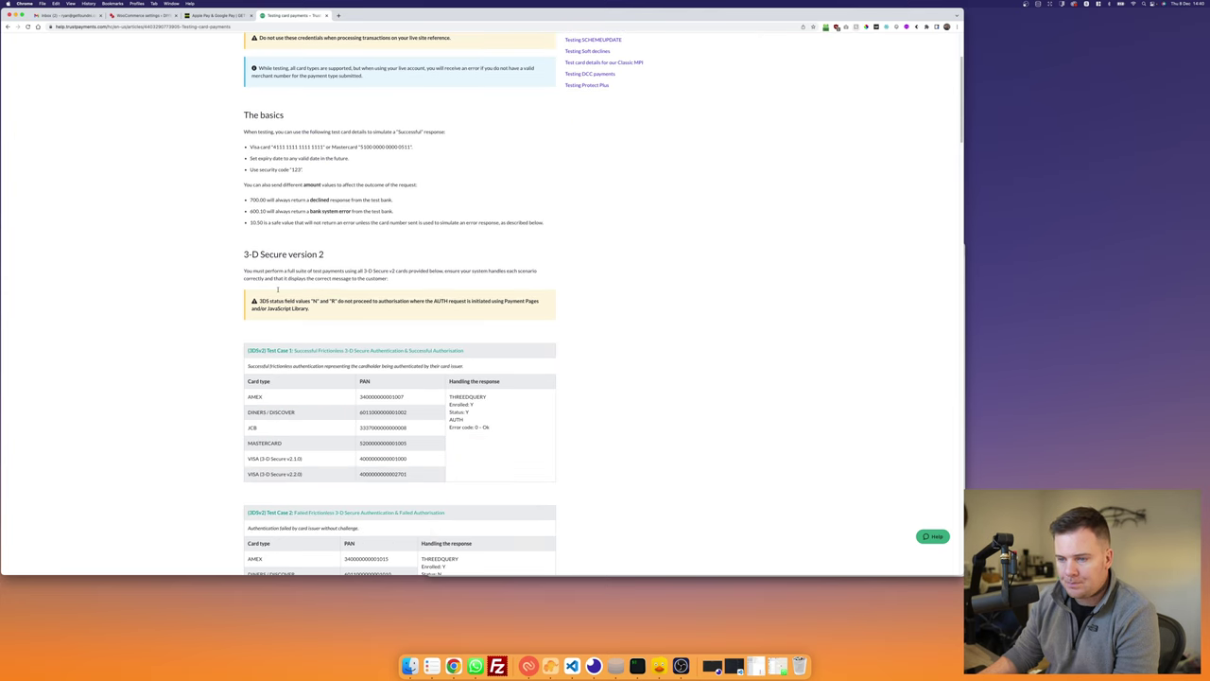
# Step: Highlight the VISA (3-D Secure v2.2.0) test card number, then return to the Getfound tab
pyautogui.doubleClick(383, 463)
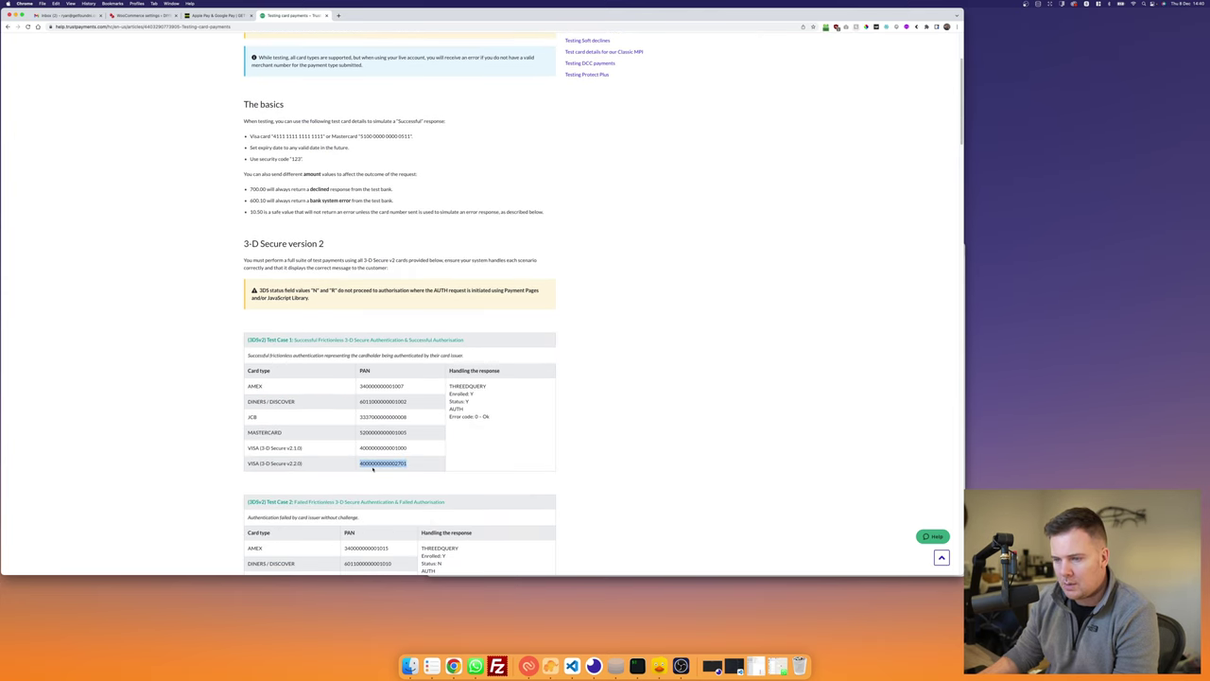
pyautogui.click(361, 463)
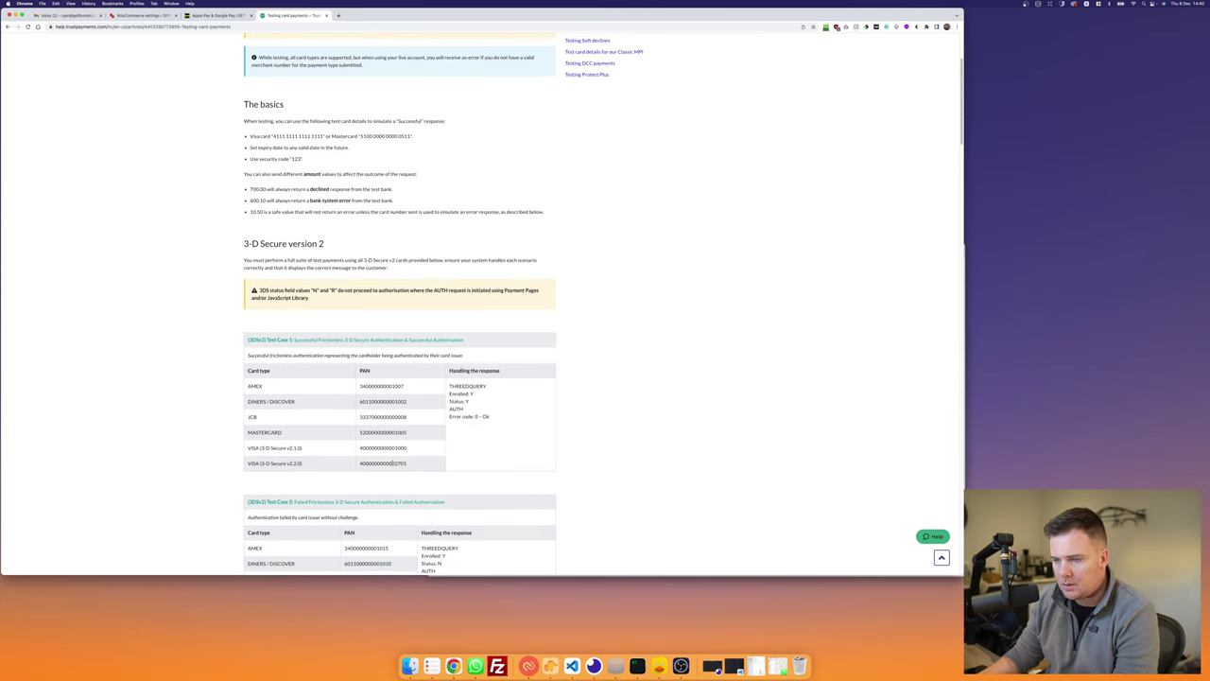
pyautogui.moveTo(395, 463); pyautogui.dragTo(409, 464)
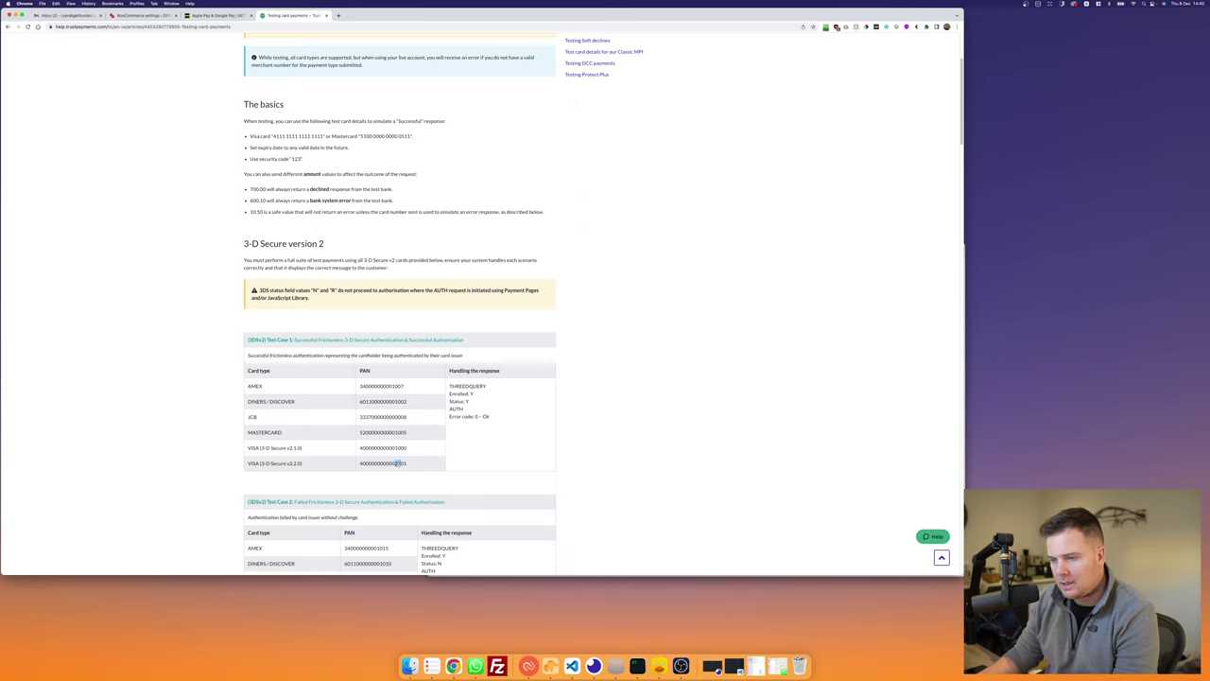
pyautogui.click(404, 460)
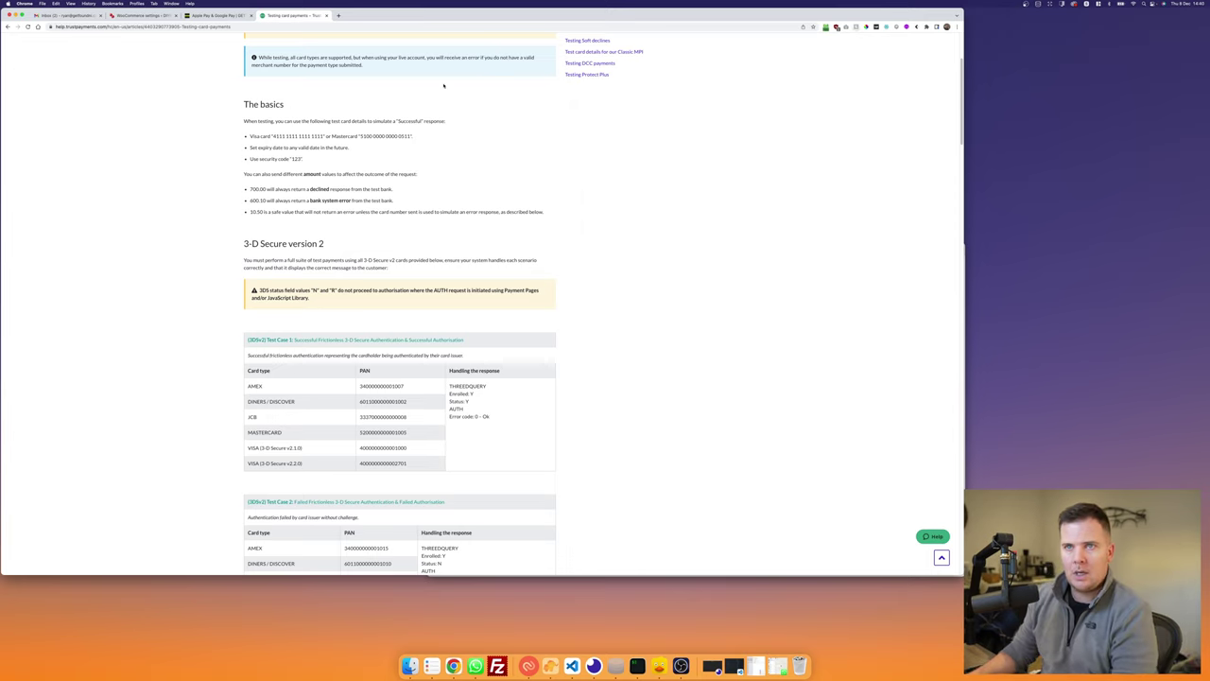
pyautogui.click(201, 16)
# Step: Return to the WooCommerce TRU//ST settings and focus the empty Site Reference field
pyautogui.click(137, 16)
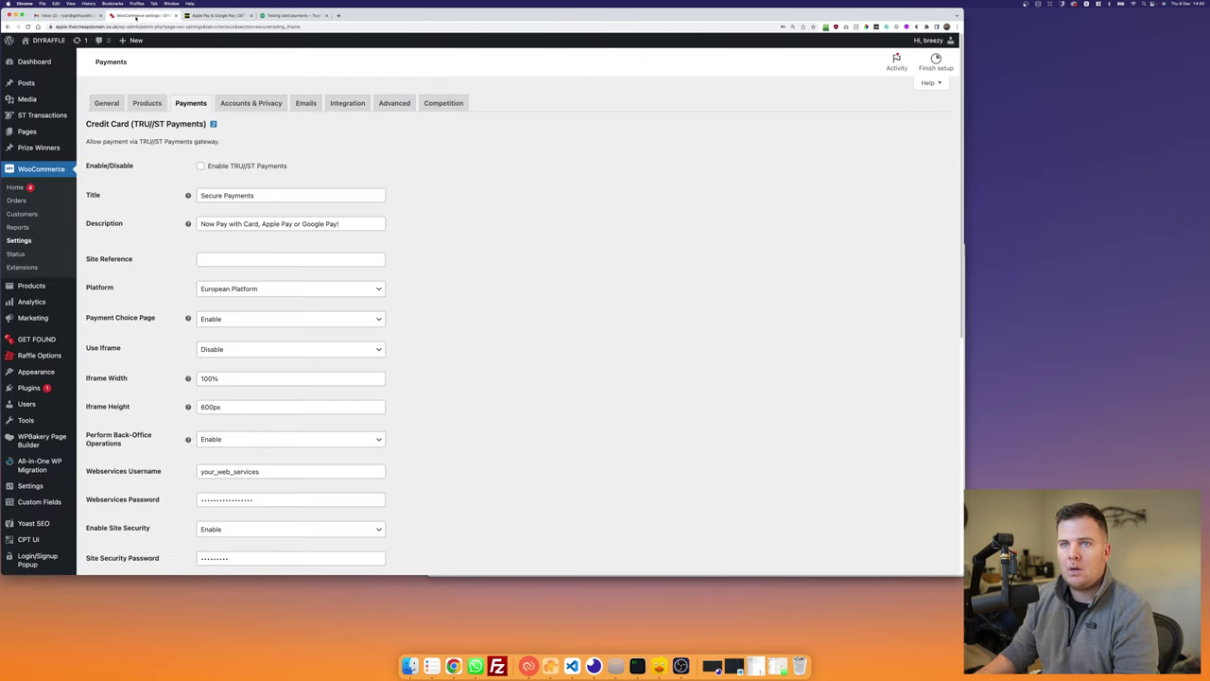
pyautogui.click(263, 259)
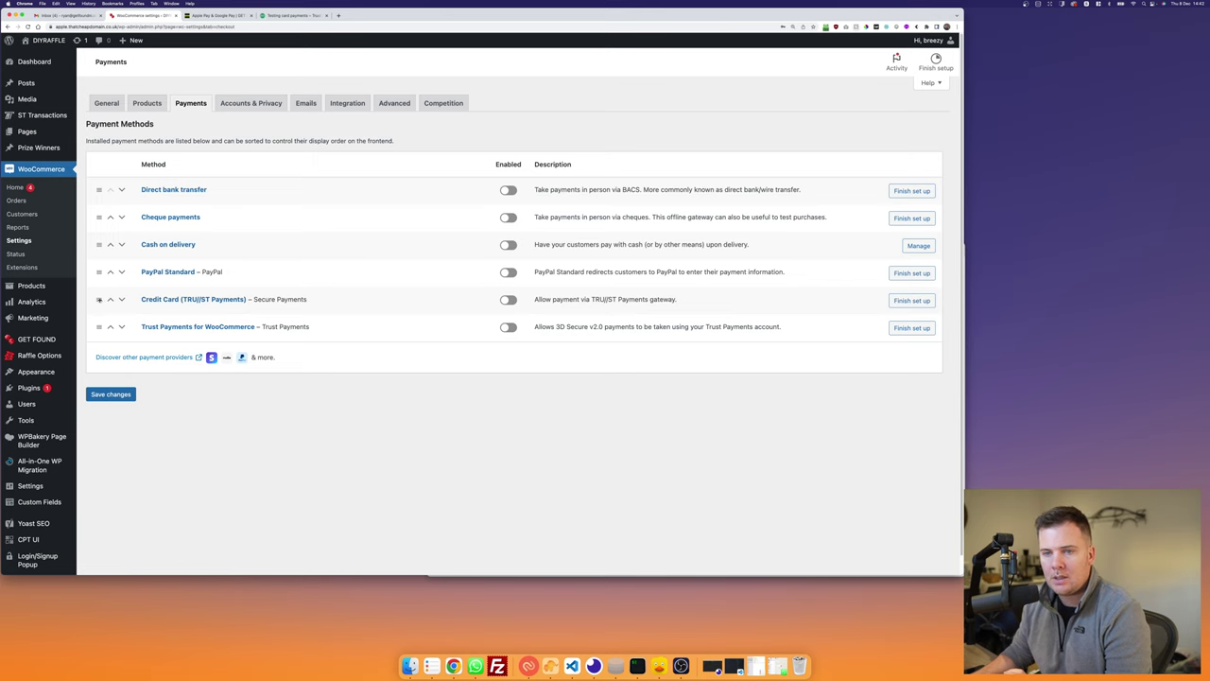
# Step: Move Credit Card (TRU//ST Payments) to the top of the payment list, enable it, and save
pyautogui.moveTo(98, 299); pyautogui.dragTo(100, 189)
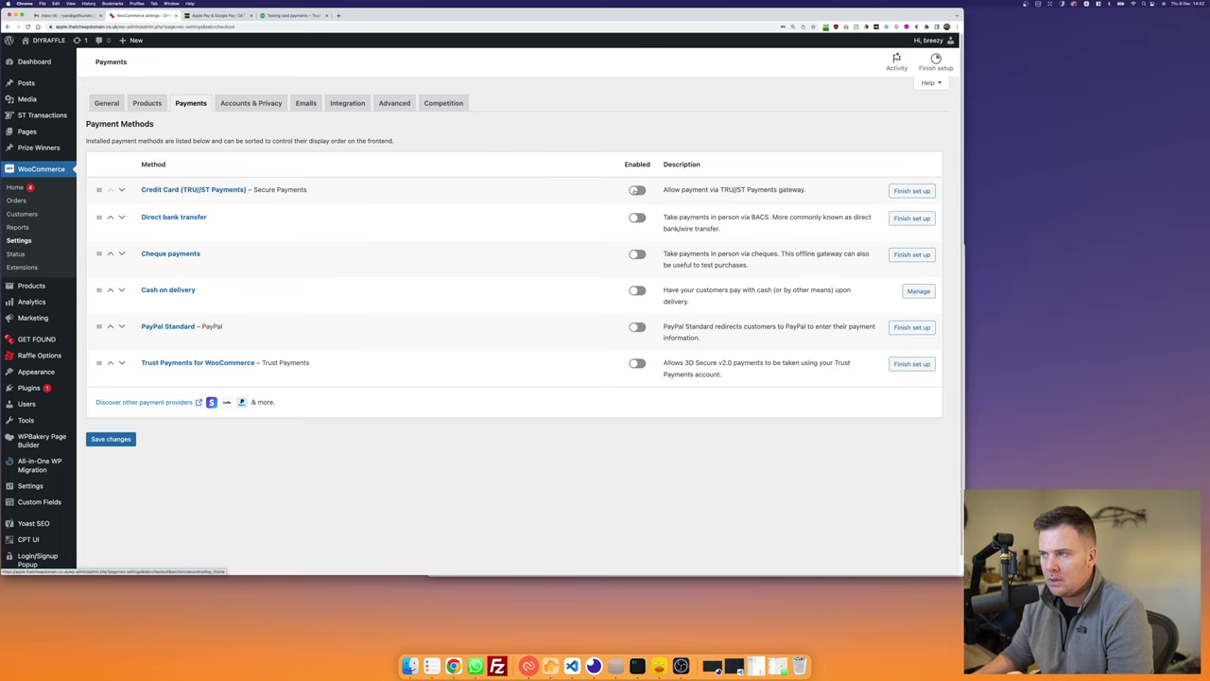
pyautogui.click(637, 190)
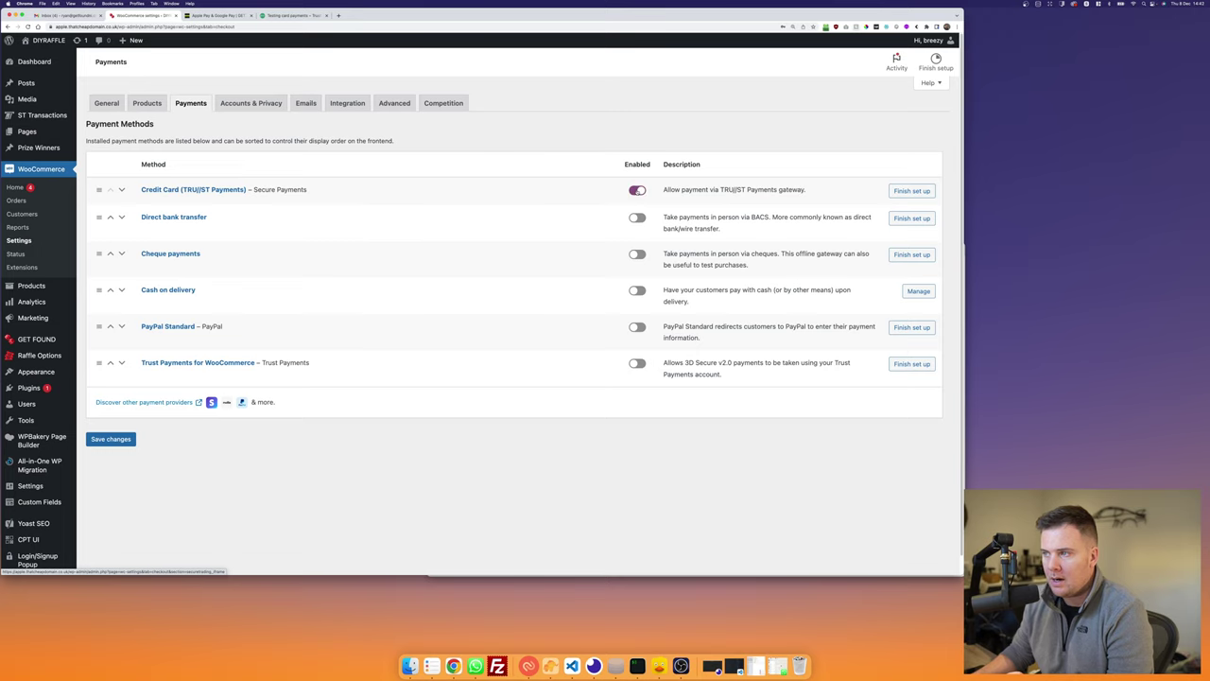
pyautogui.click(110, 440)
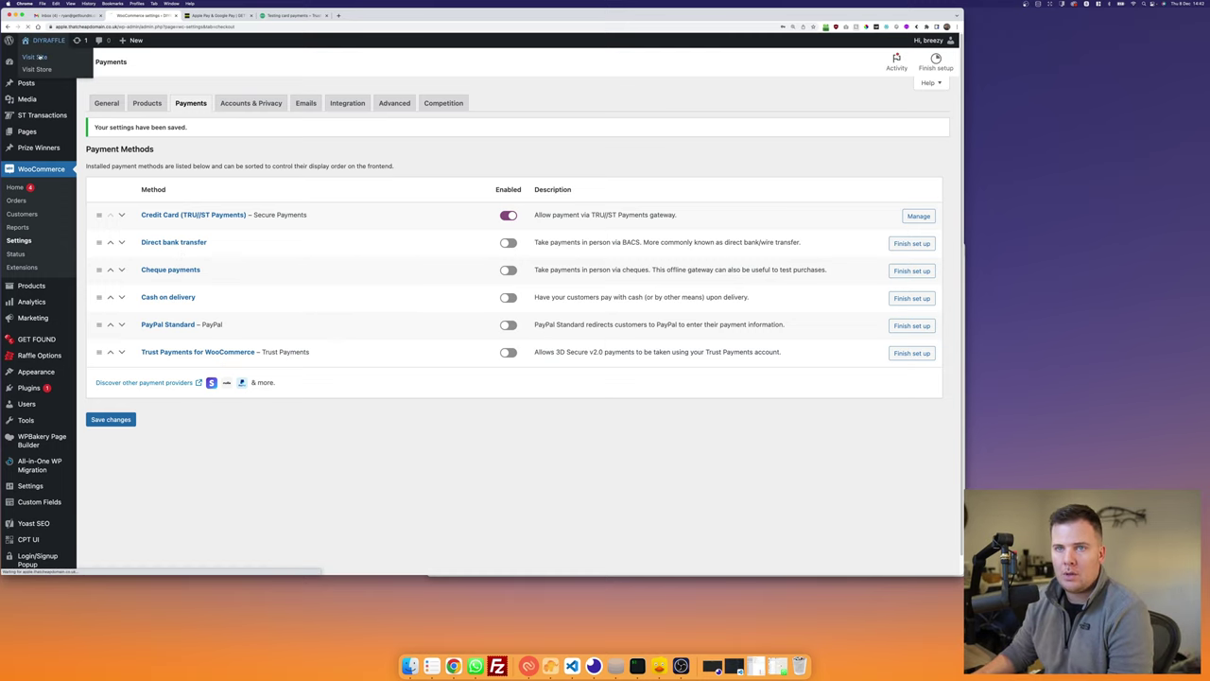
# Step: Add one 2018 Porsche 911 ticket with answer 4 to the basket for £16.00
pyautogui.scroll(-5, 148, 359)
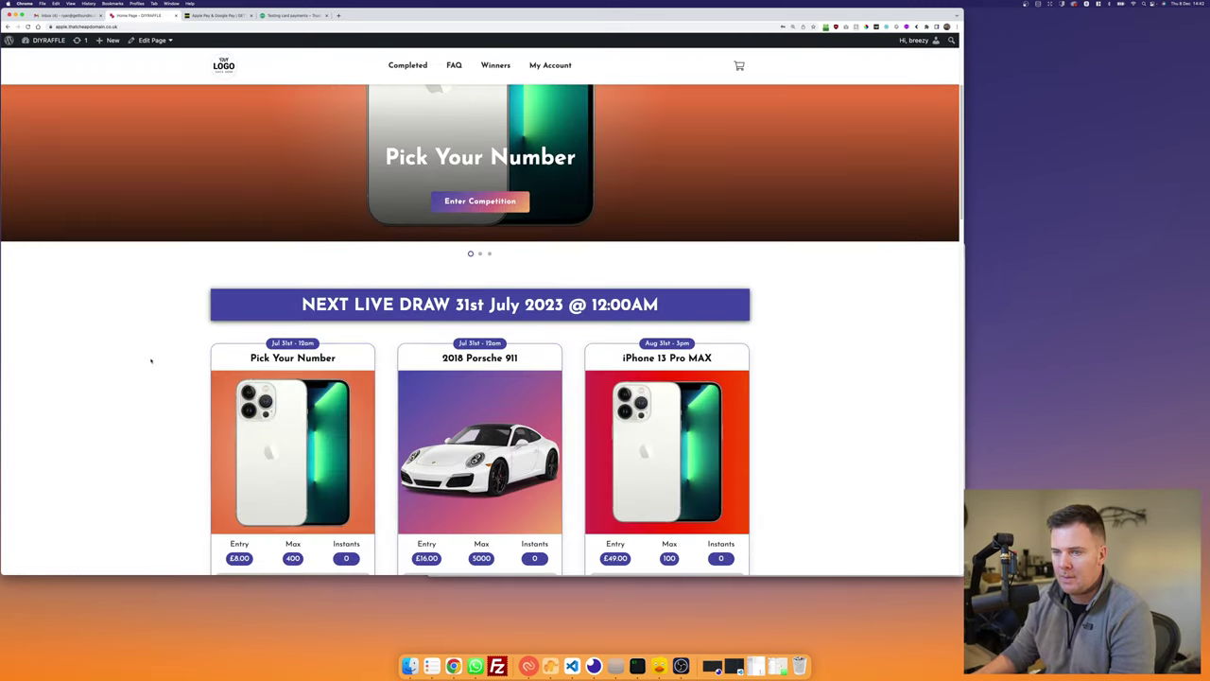
pyautogui.scroll(-1, 149, 360)
pyautogui.scroll(-1, 181, 368)
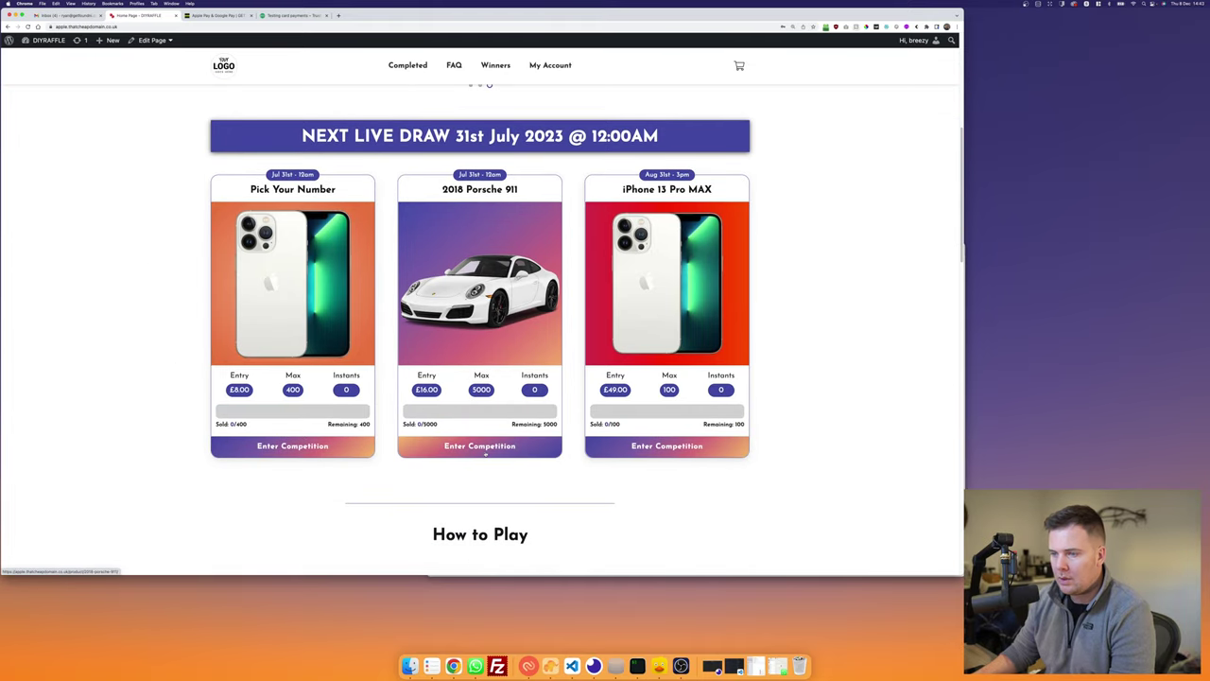
pyautogui.click(470, 451)
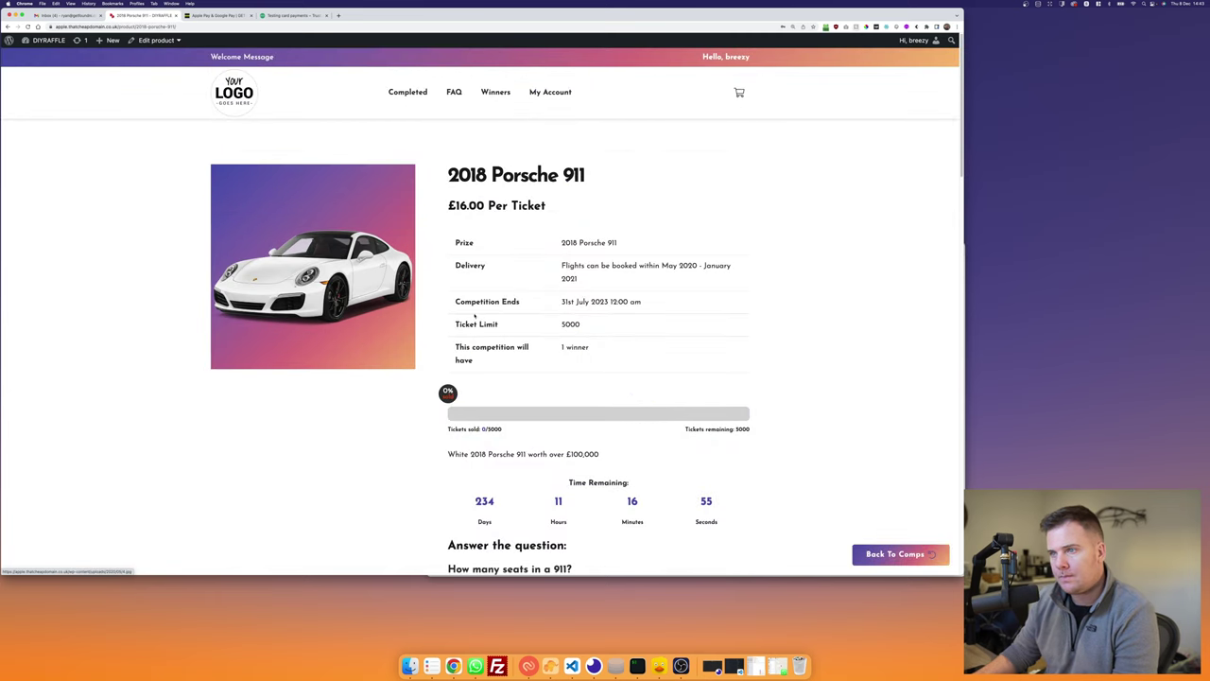
pyautogui.scroll(-3, 545, 326)
pyautogui.scroll(-1, 545, 327)
pyautogui.click(499, 378)
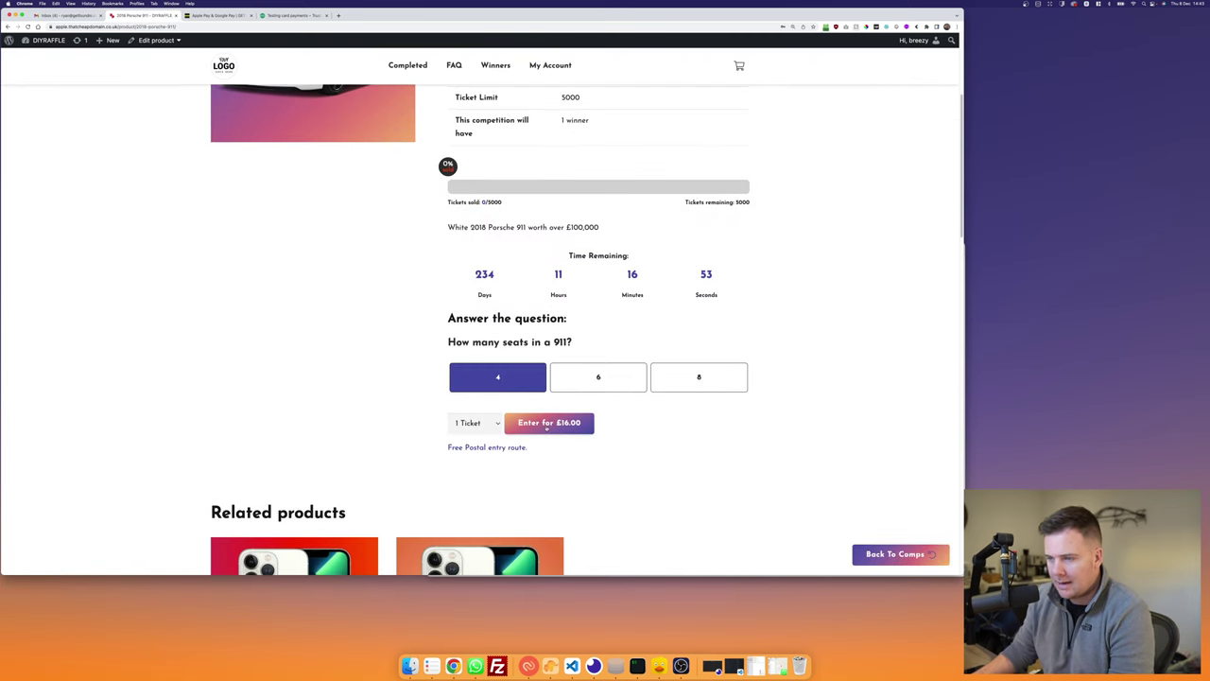
pyautogui.click(547, 423)
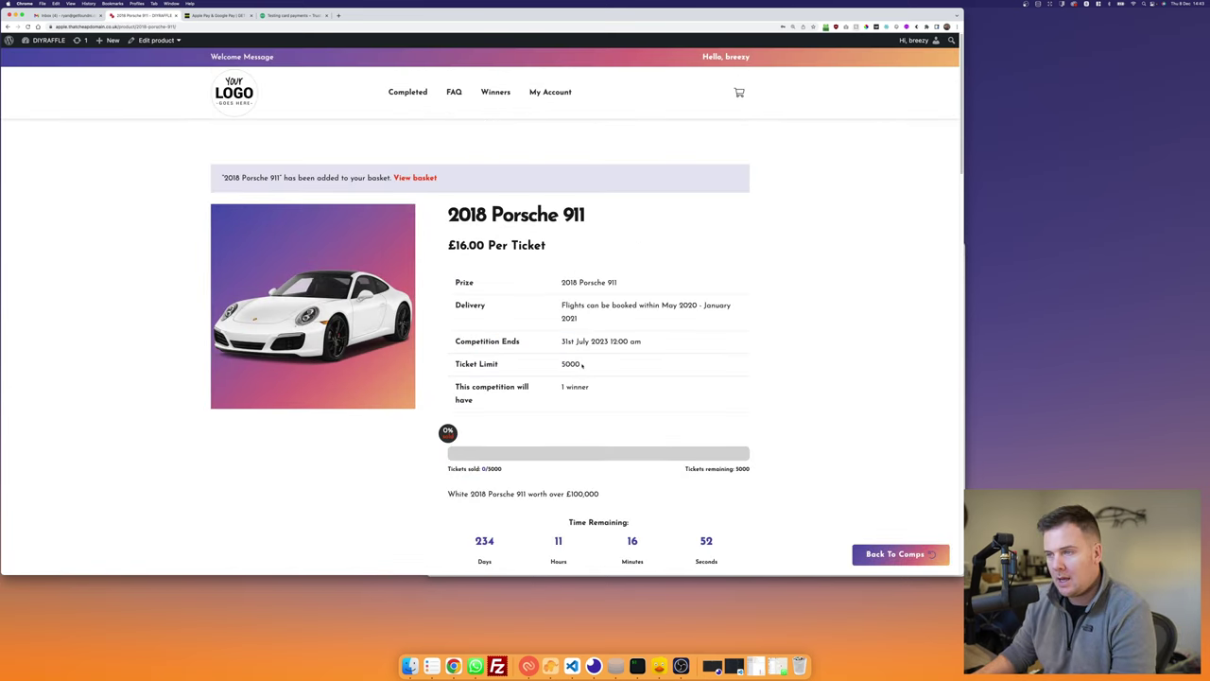
# Step: Go from the basket to checkout and highlight the Secure Payments description
pyautogui.click(415, 178)
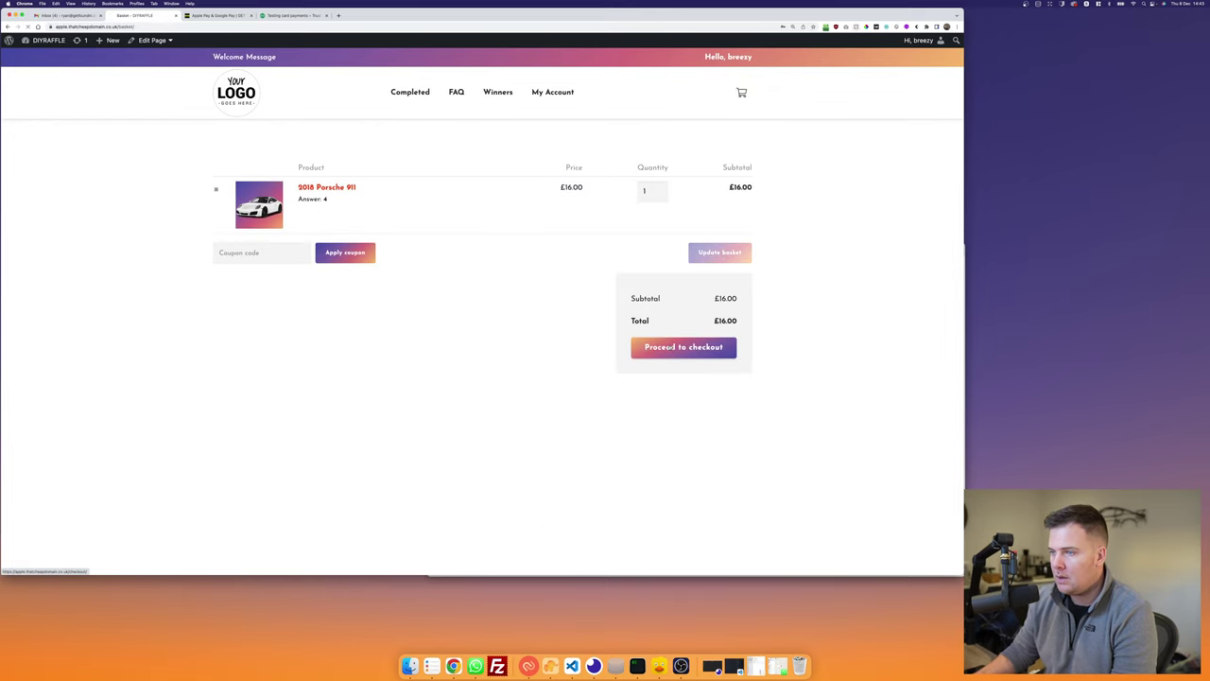
pyautogui.click(637, 347)
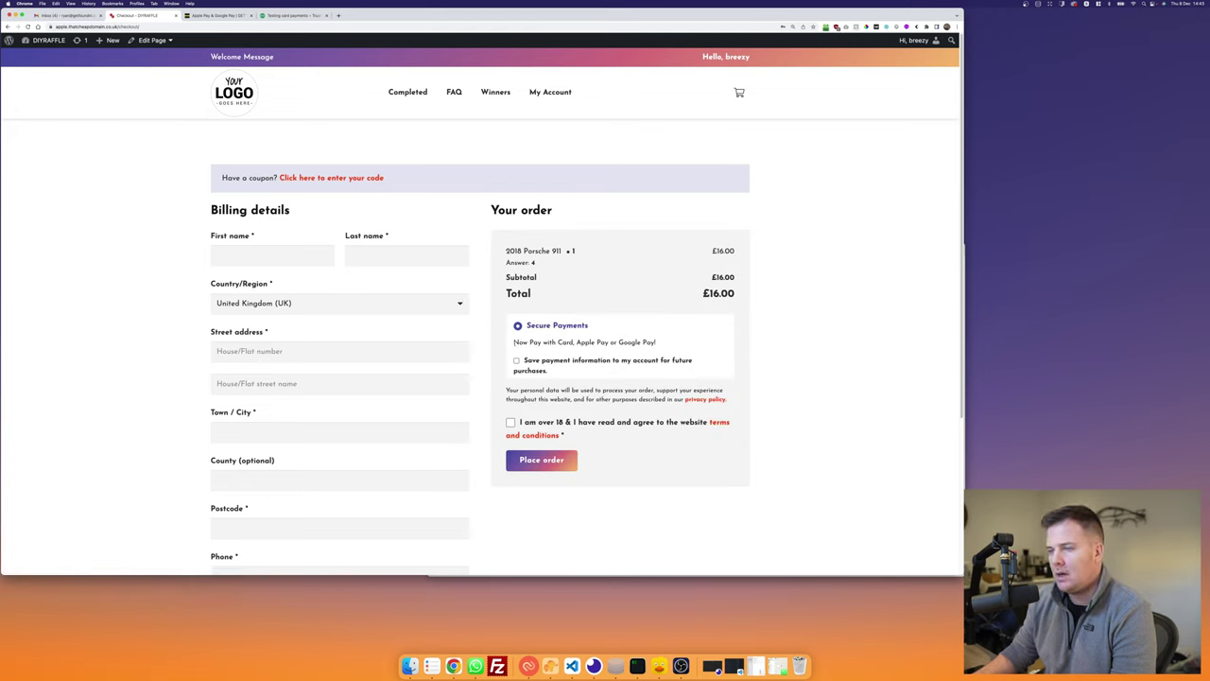
pyautogui.moveTo(513, 342); pyautogui.dragTo(656, 343)
# Step: Opt to save payment information and accept the over-18 terms declaration
pyautogui.click(664, 346)
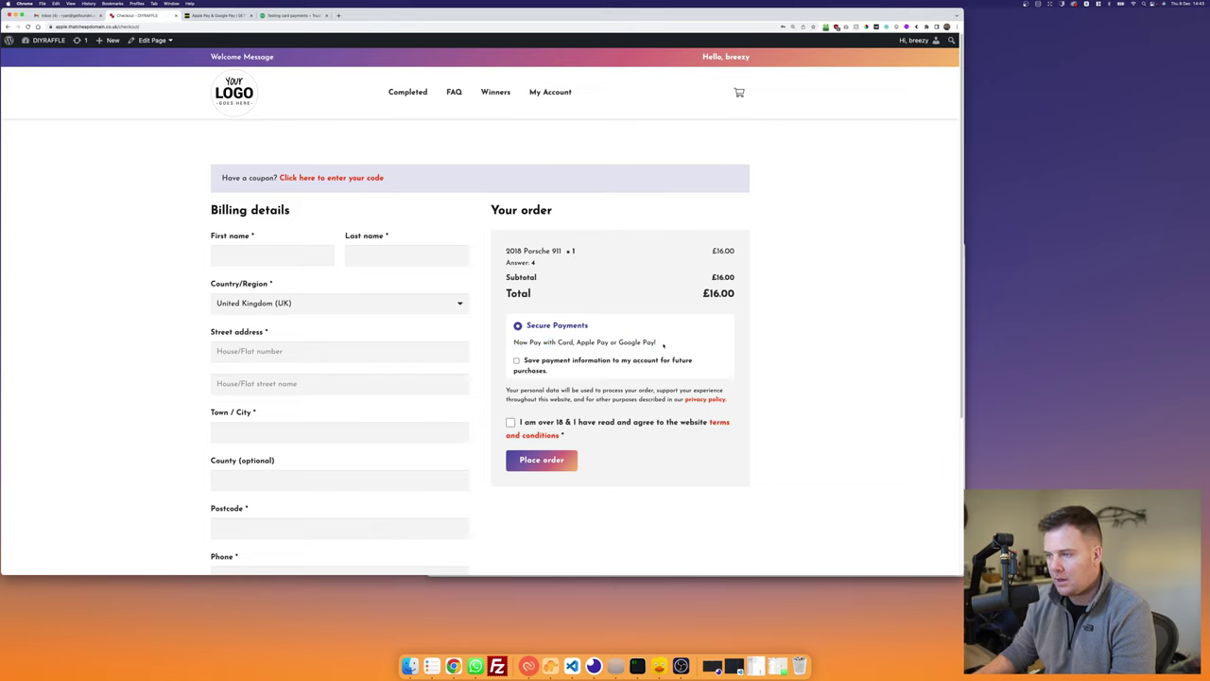
pyautogui.click(516, 360)
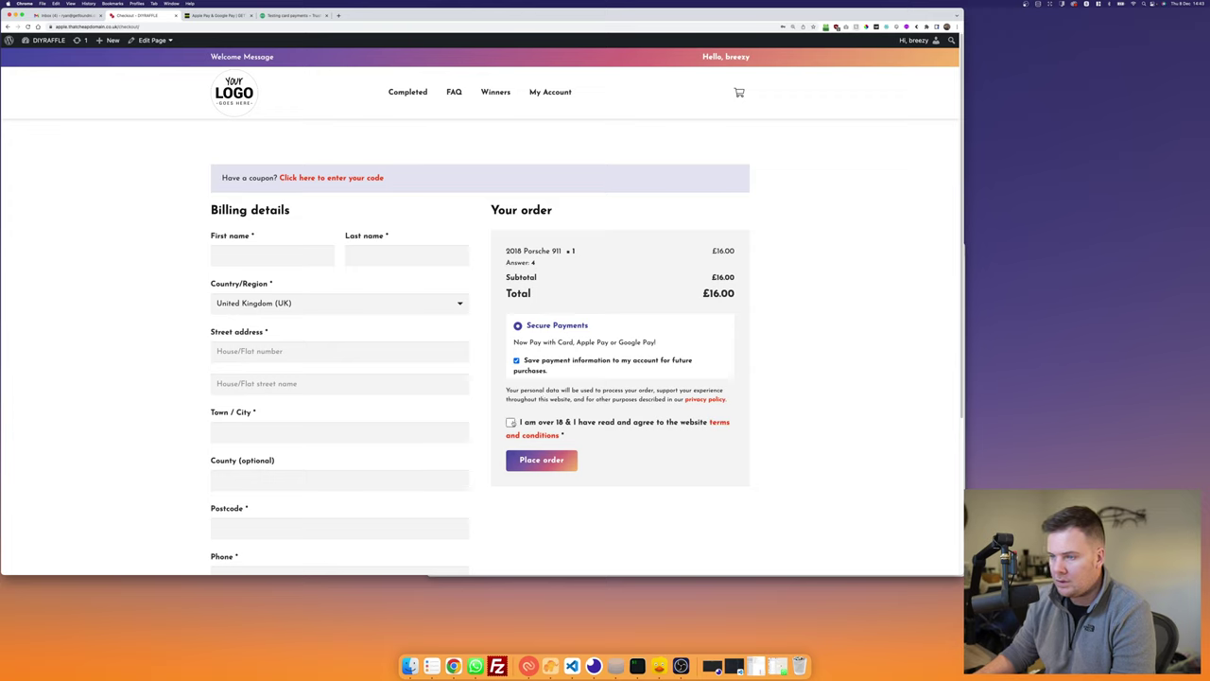
pyautogui.click(511, 422)
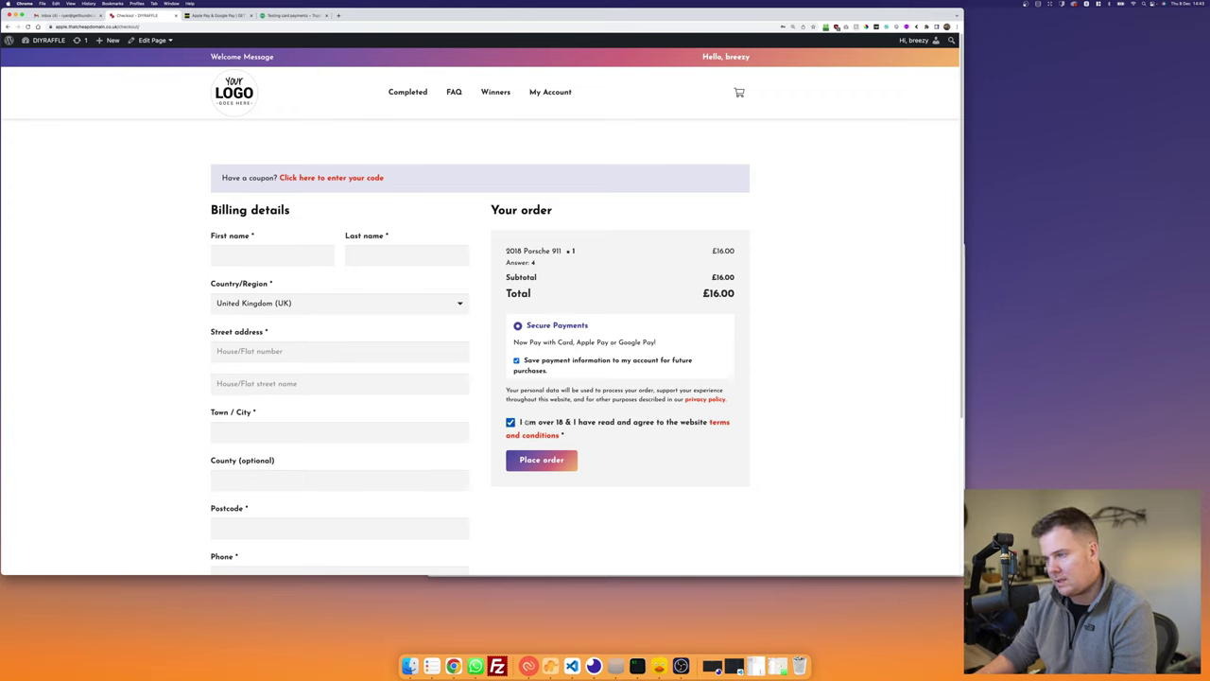
pyautogui.tripleClick(548, 424)
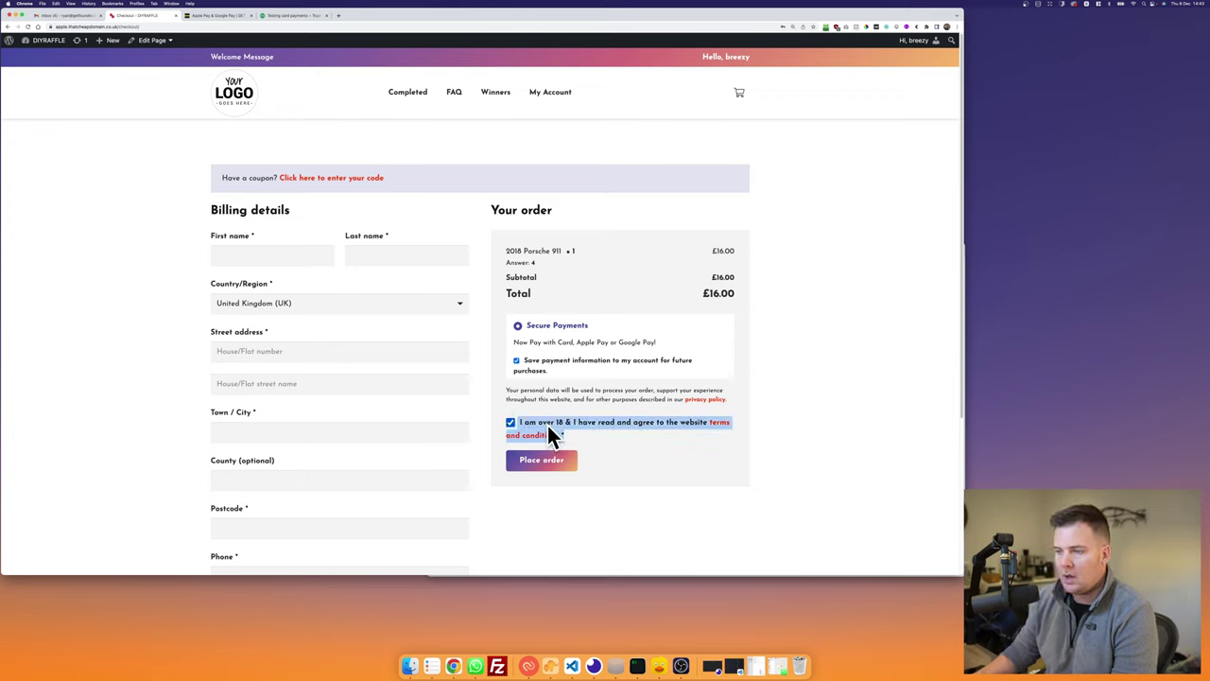
pyautogui.click(533, 423)
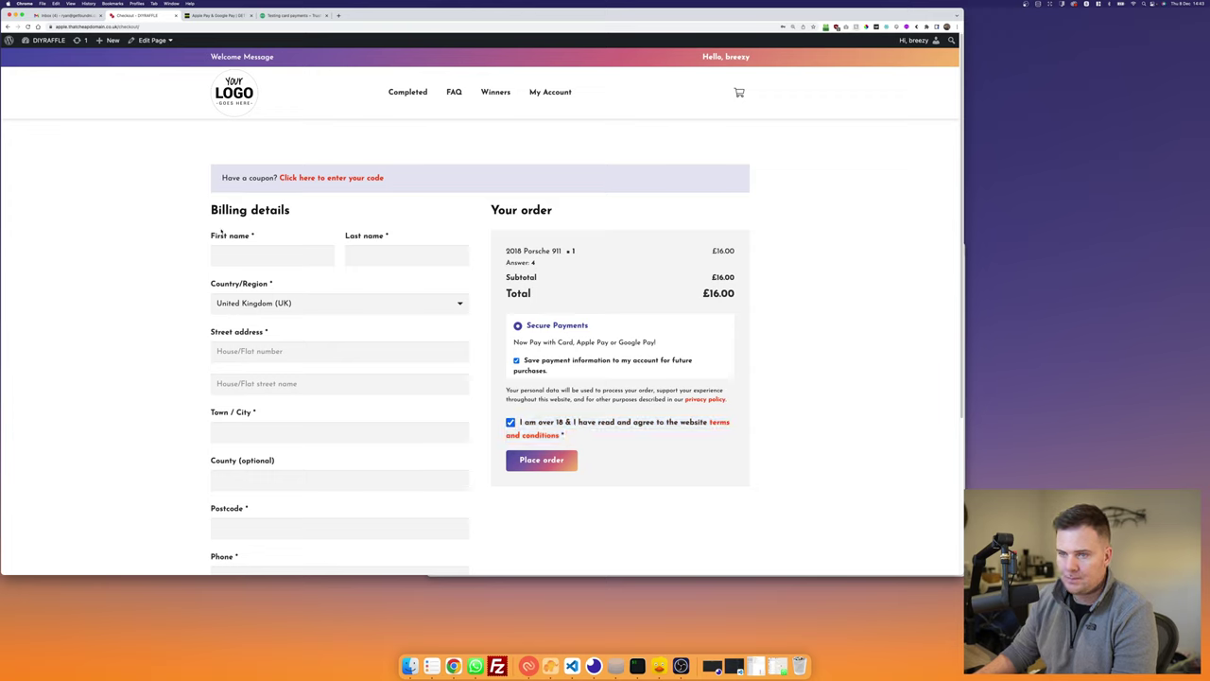
# Step: Enter a test first and last name and fill billing from the saved street address
pyautogui.write('Test')
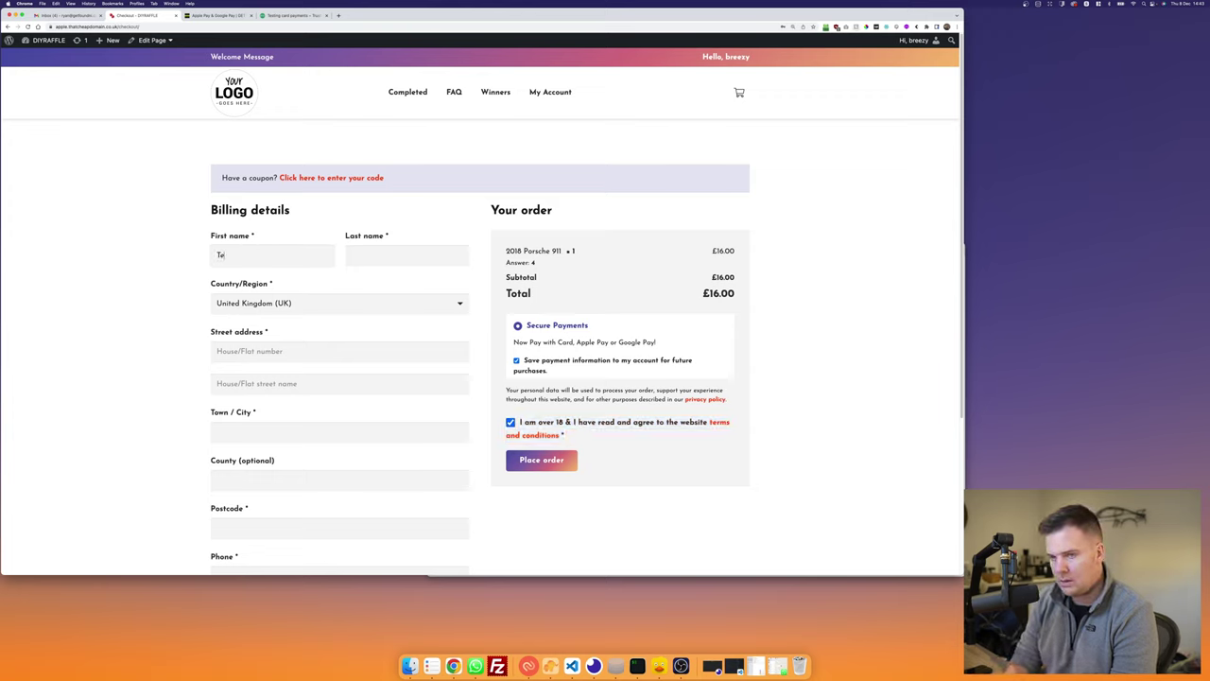
pyautogui.press('Tab')
pyautogui.write('Tes')
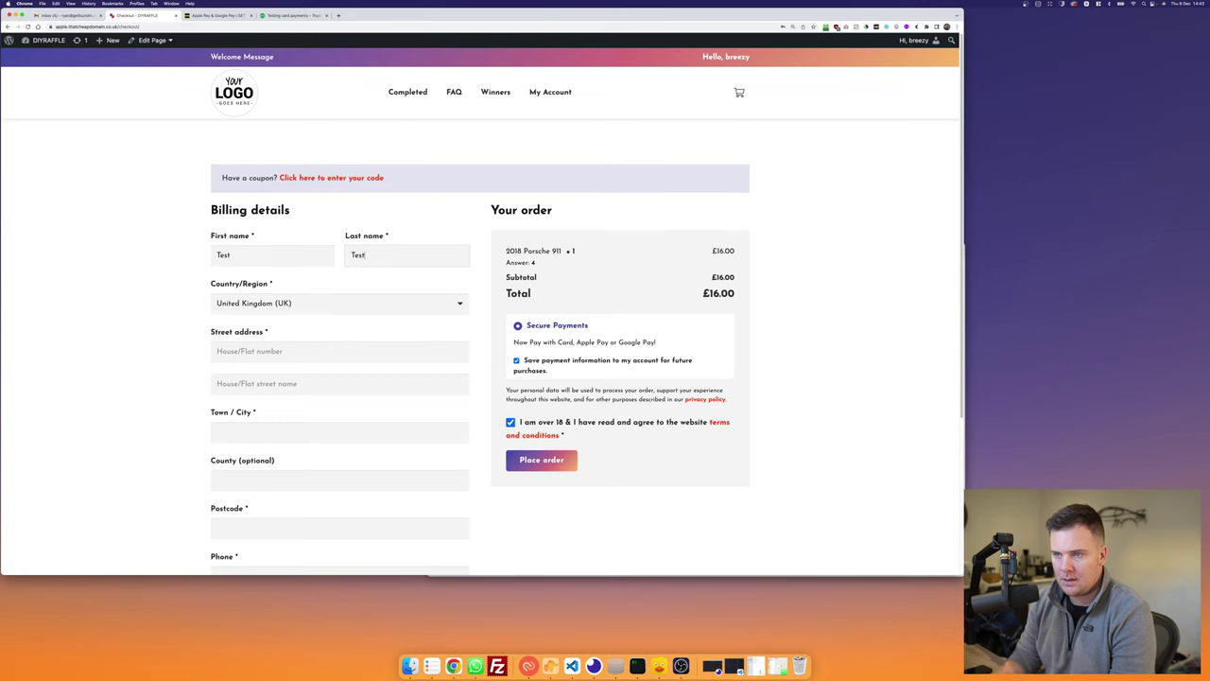
pyautogui.press('Tab')
pyautogui.press('Tab')
pyautogui.write('1 Ma')
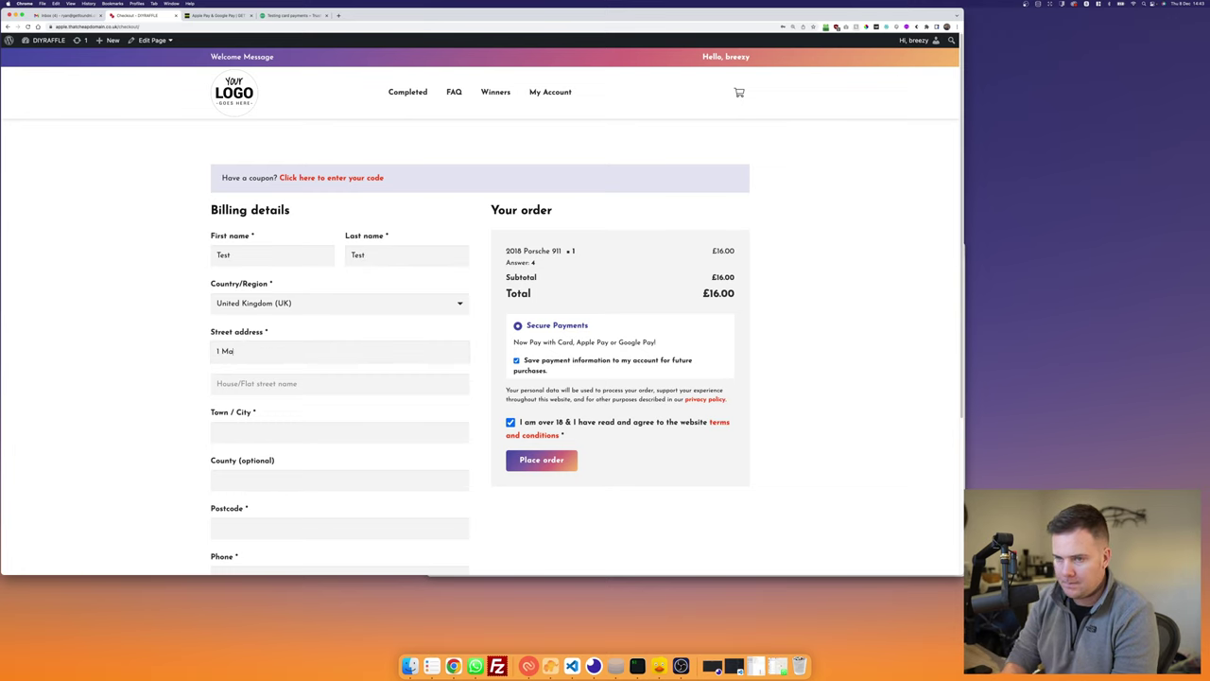
pyautogui.press('Down')
pyautogui.press('Return')
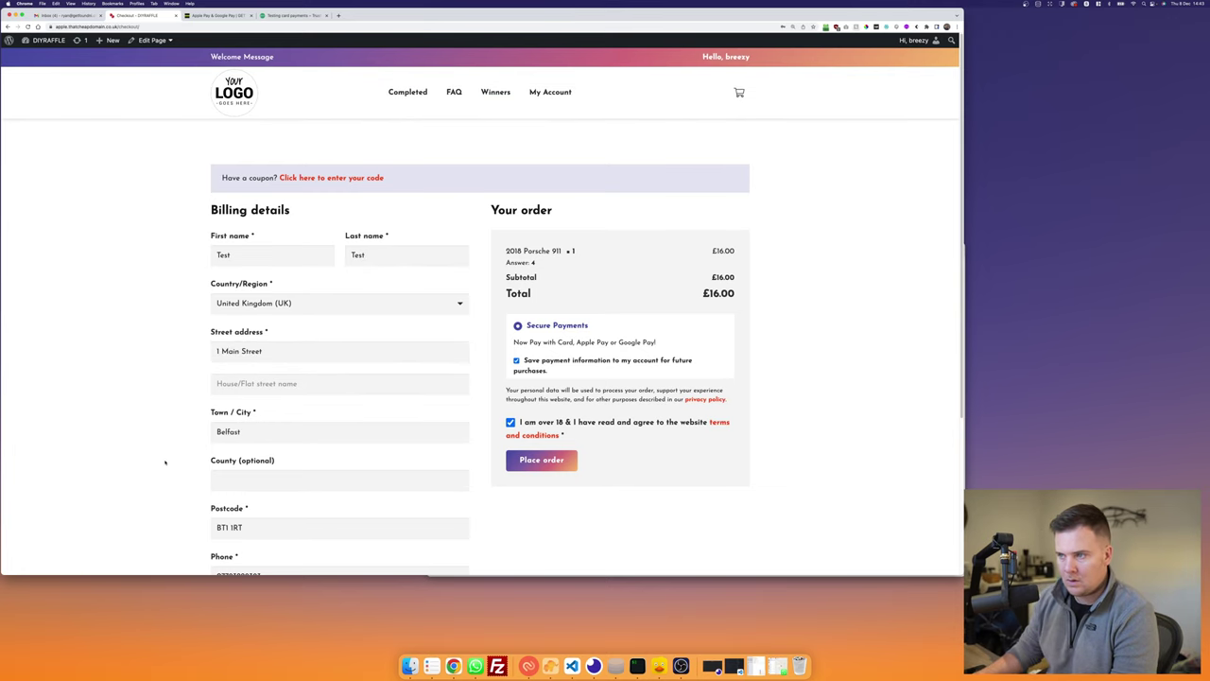
# Step: Place the £16.00 order and choose Apple Pay on the Trust Payments page
pyautogui.click(542, 460)
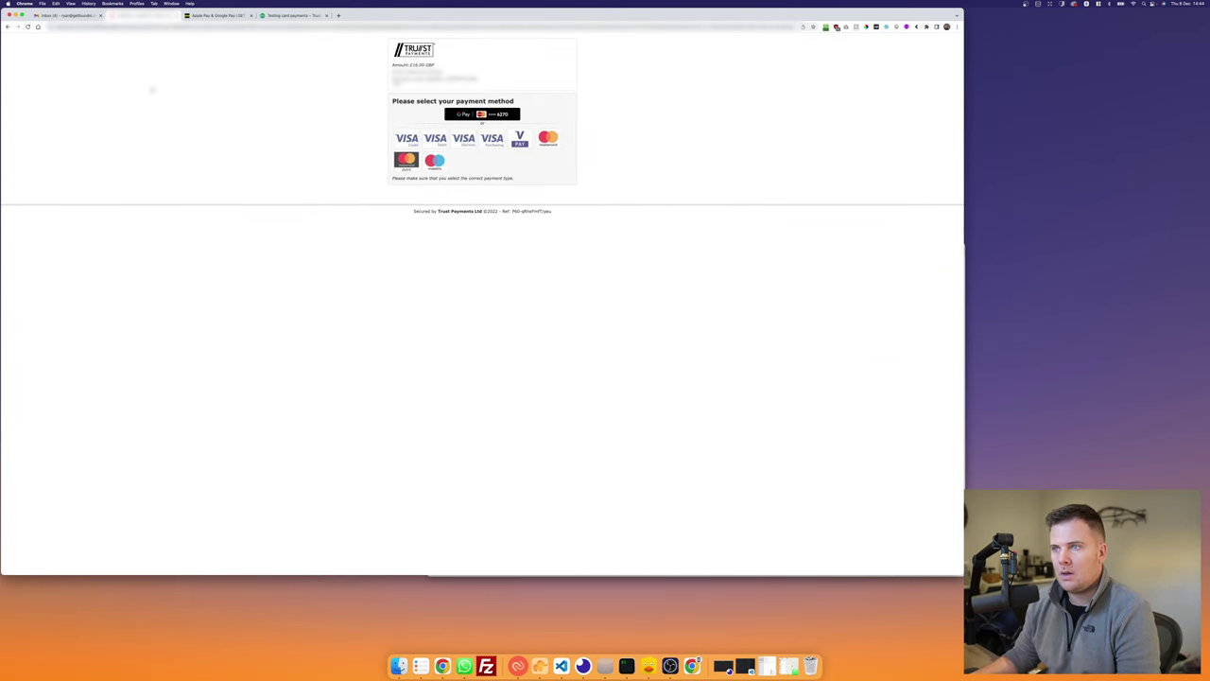
pyautogui.click(476, 116)
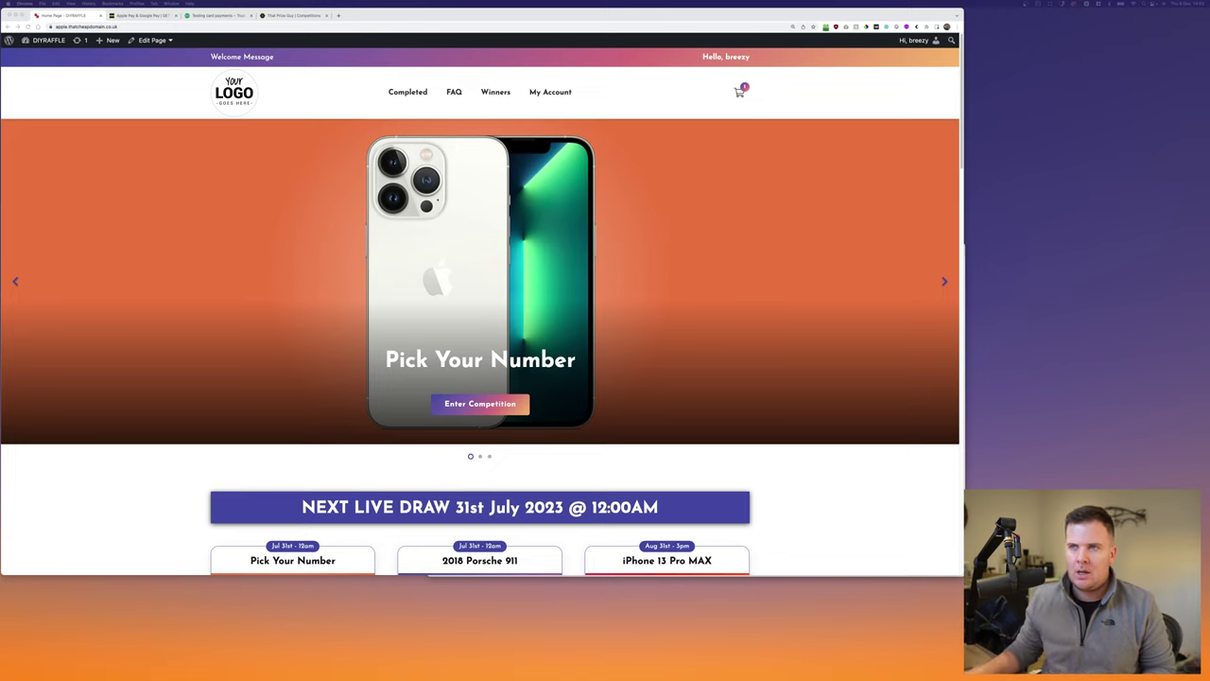
# Step: On That Prize Guy, enter the £30,000 competition with 1 ticket answering BADMINTON for £2.49
pyautogui.click(284, 15)
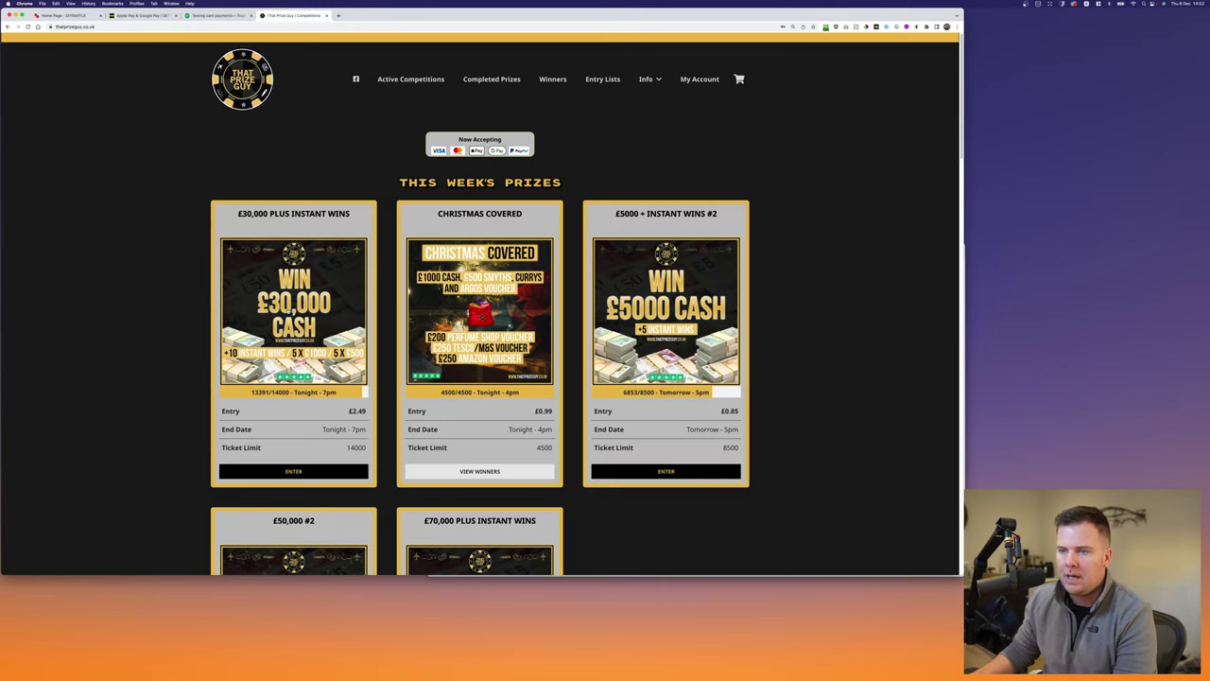
pyautogui.click(293, 312)
pyautogui.scroll(-3, 624, 394)
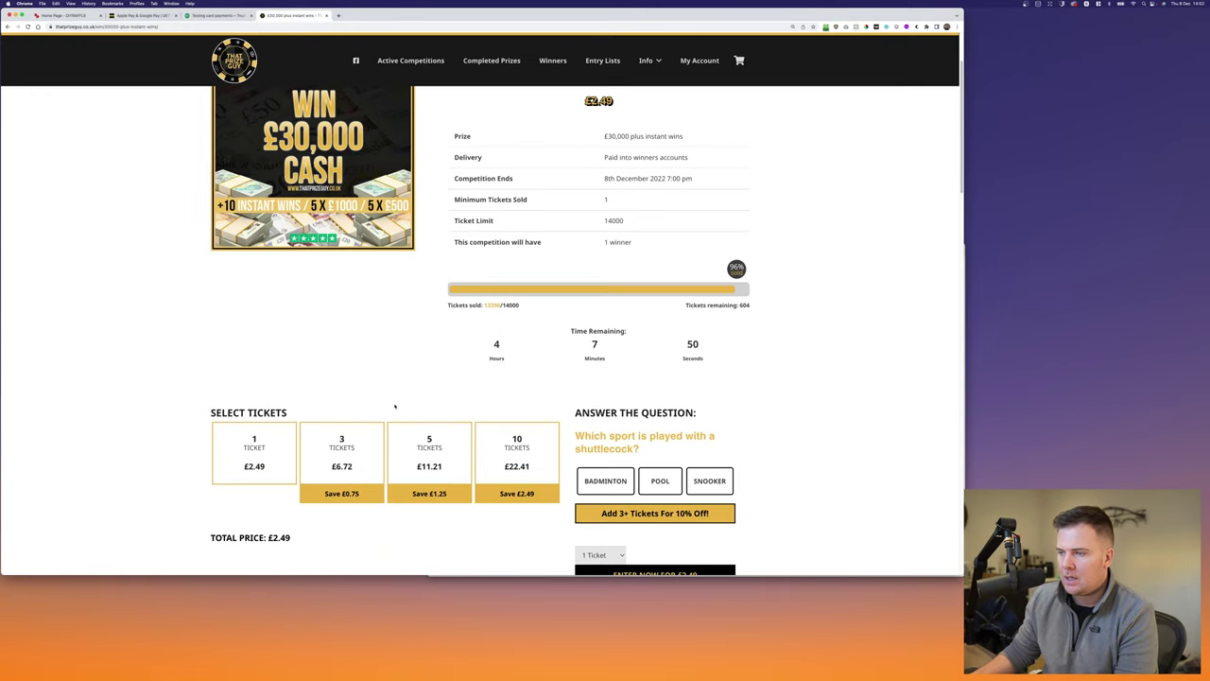
pyautogui.click(254, 454)
pyautogui.click(610, 481)
pyautogui.scroll(-1, 629, 483)
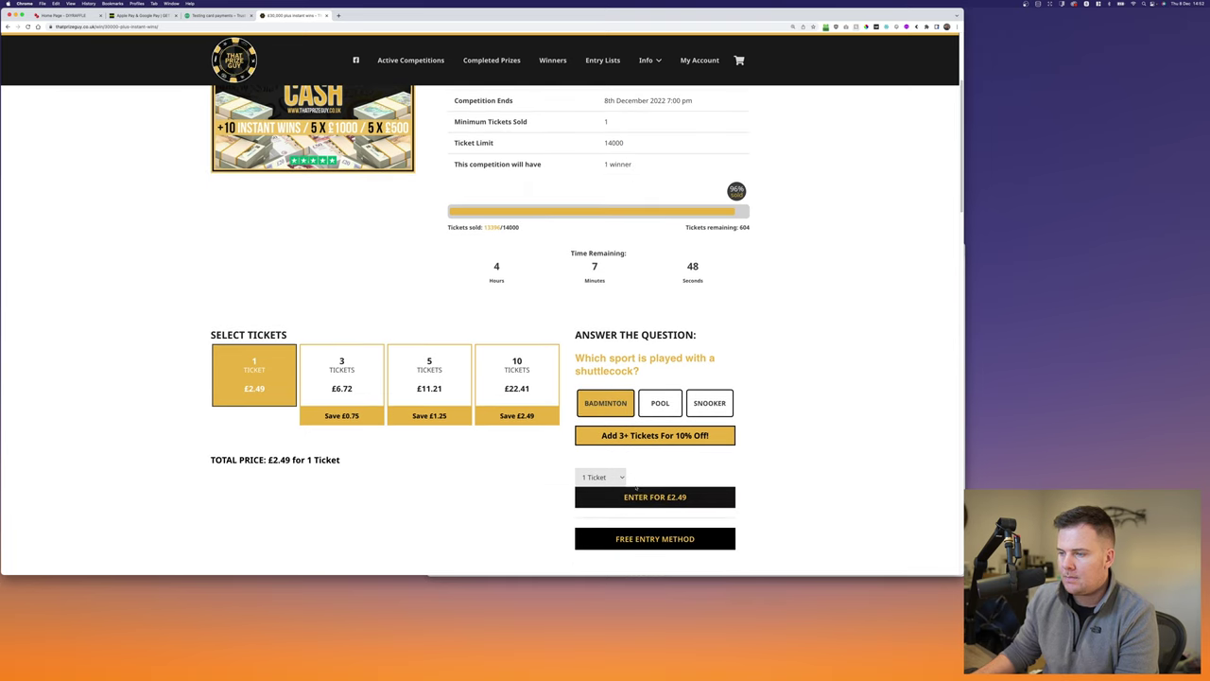
pyautogui.click(635, 494)
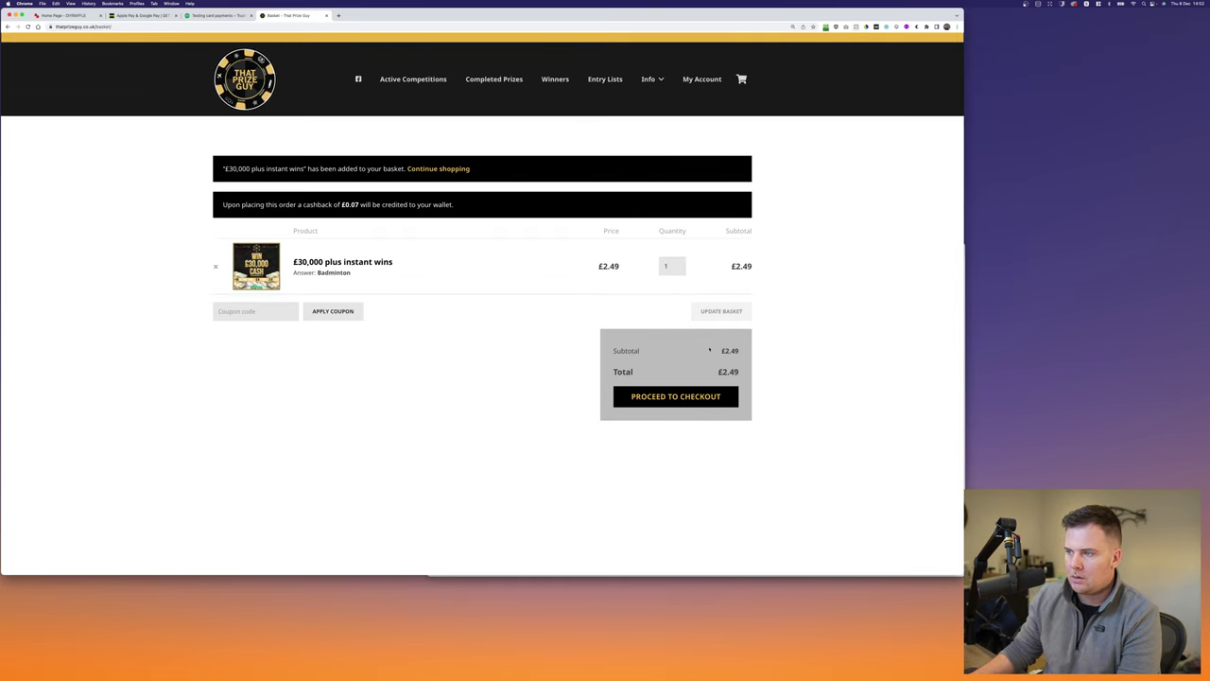
# Step: Proceed to checkout and choose the Card, Apple Pay & Google Pay payment option
pyautogui.click(636, 396)
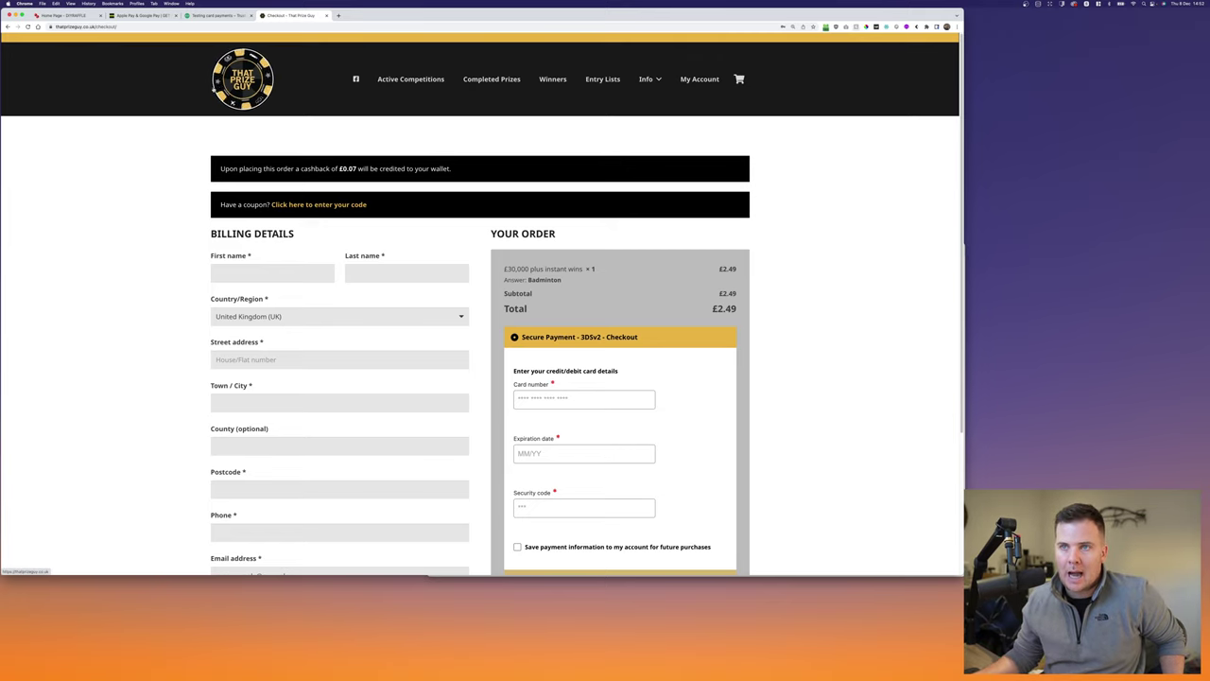
pyautogui.scroll(-2, 571, 511)
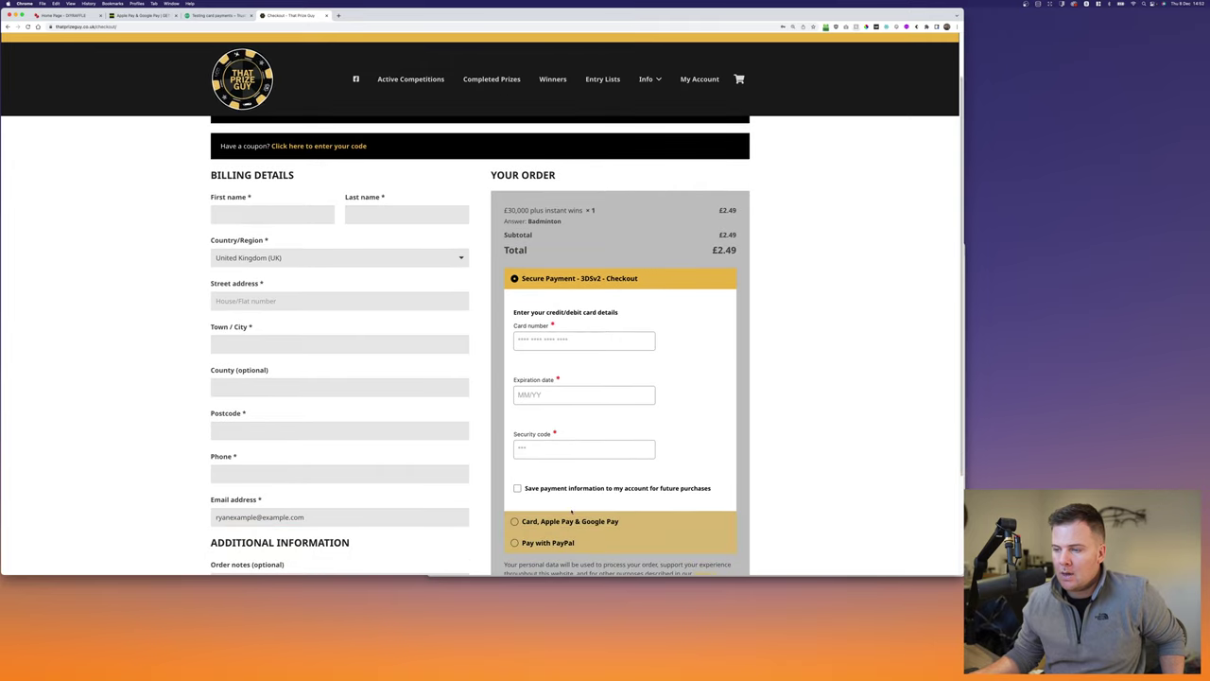
pyautogui.click(545, 528)
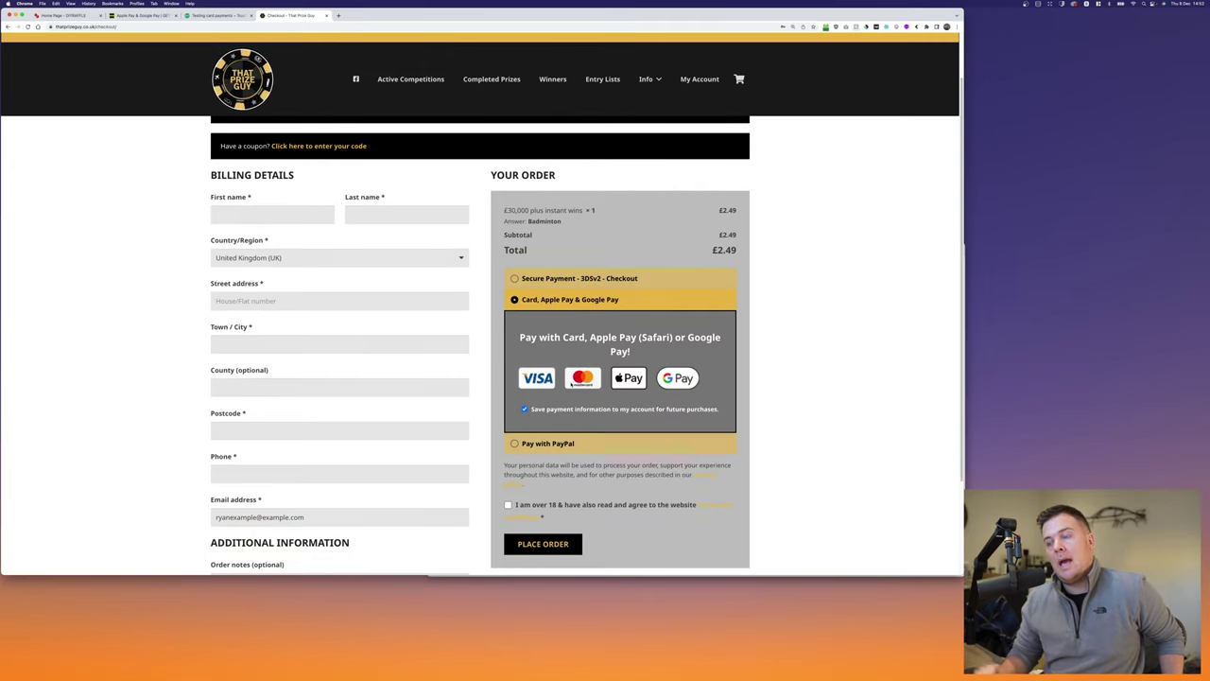
pyautogui.click(217, 16)
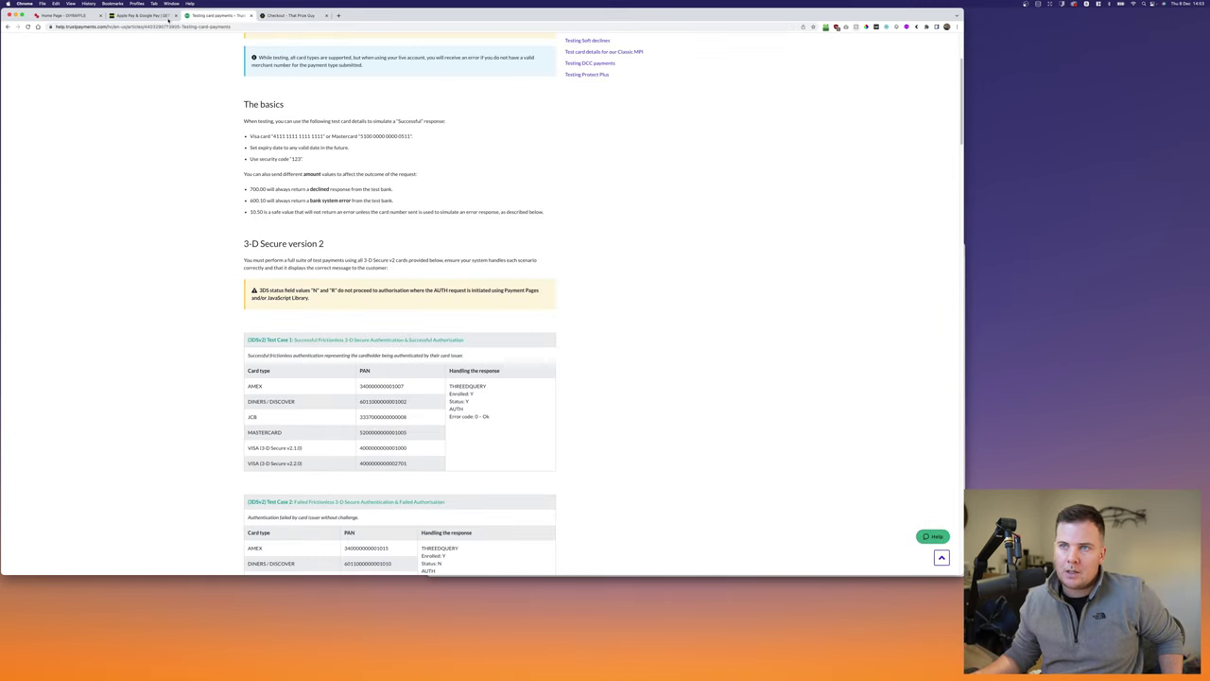
# Step: Open the DIYRAFFLE Pick Your Number page, then toggle Getfound's New/Existing Customer forms
pyautogui.click(64, 15)
pyautogui.click(202, 227)
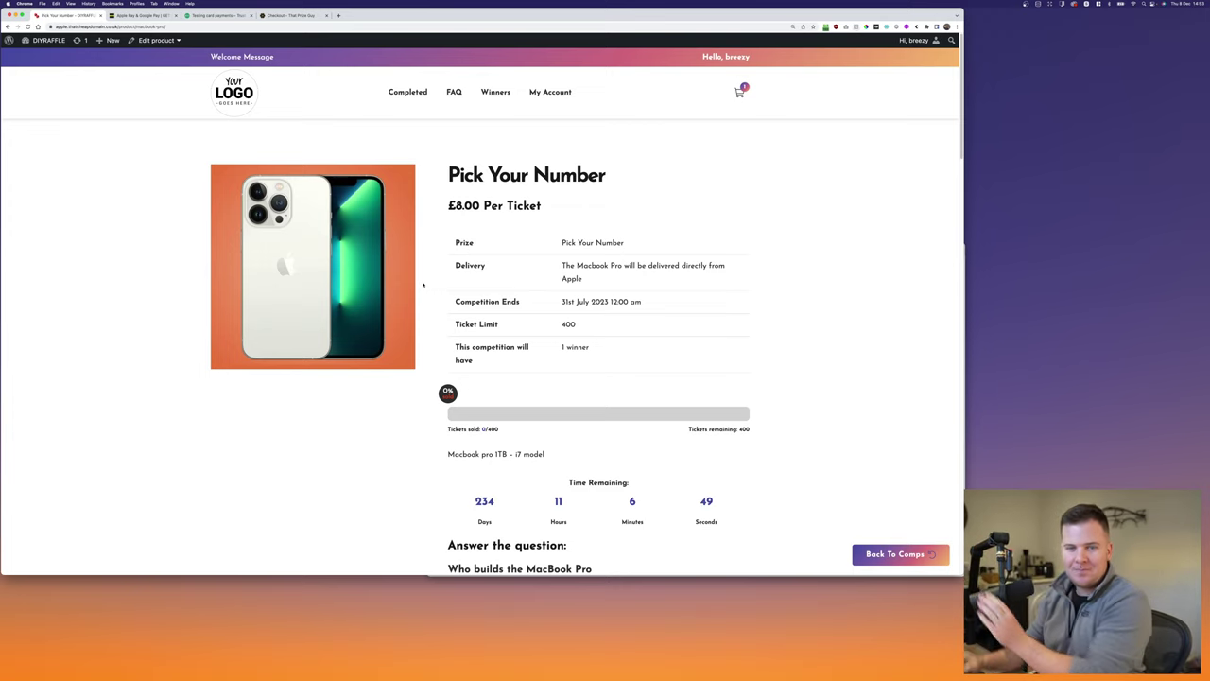
pyautogui.click(137, 16)
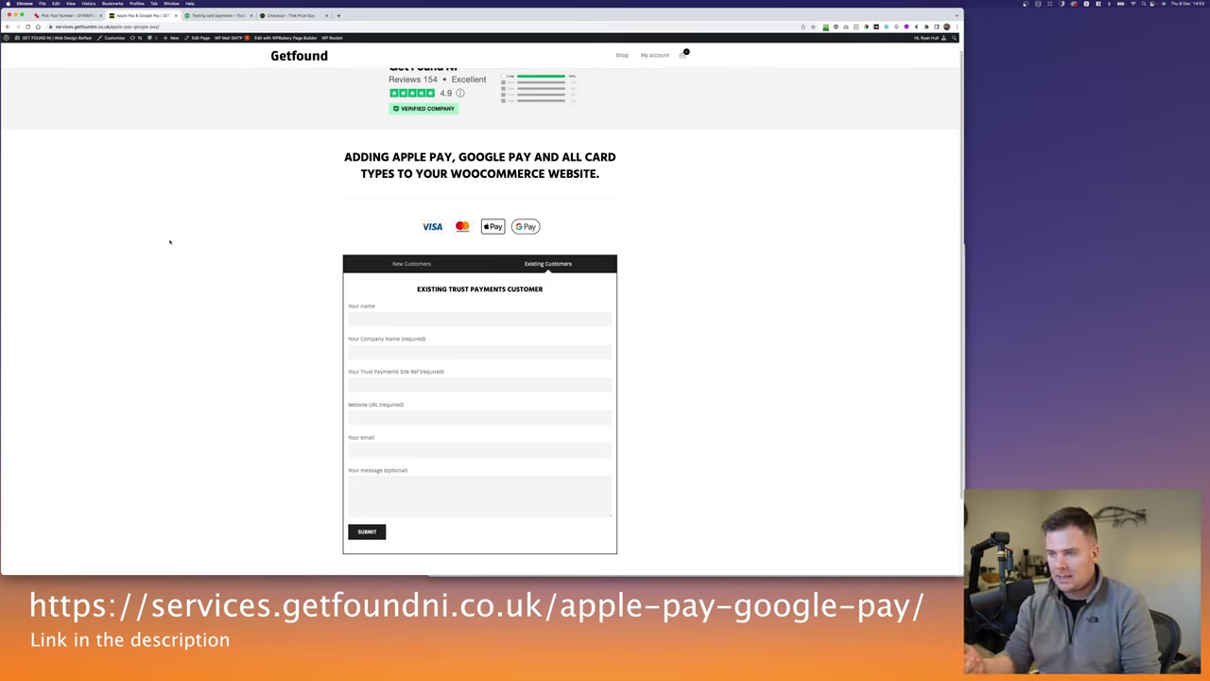
pyautogui.click(190, 25)
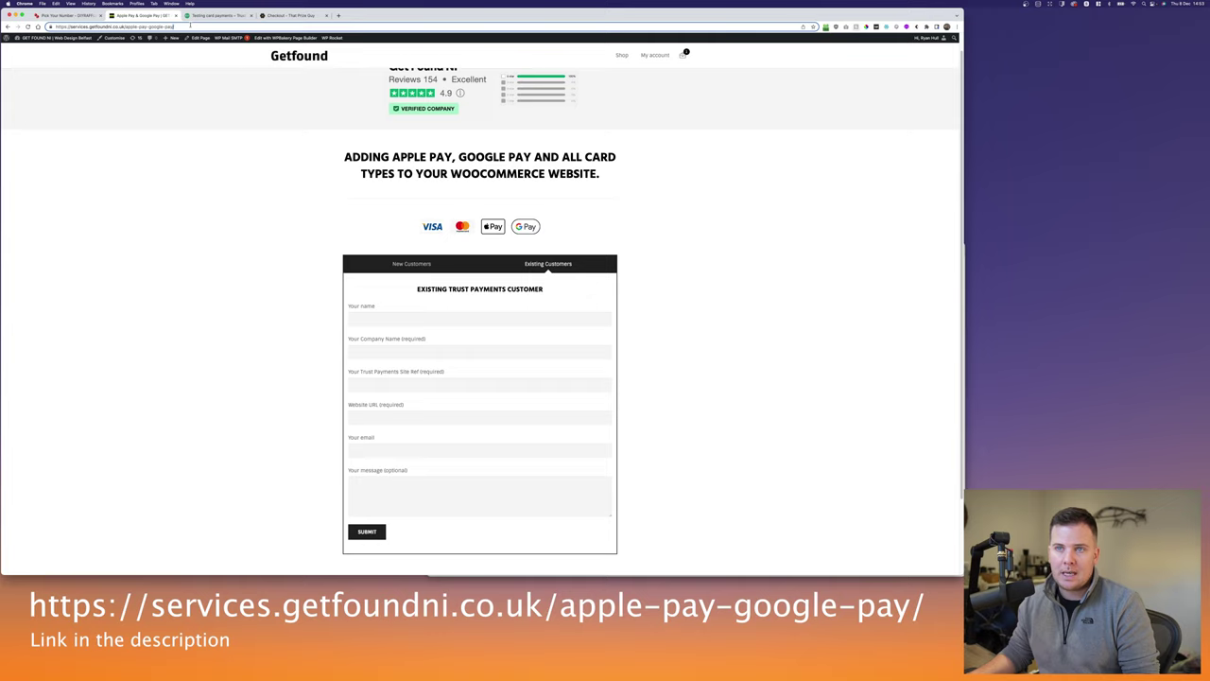
pyautogui.click(203, 209)
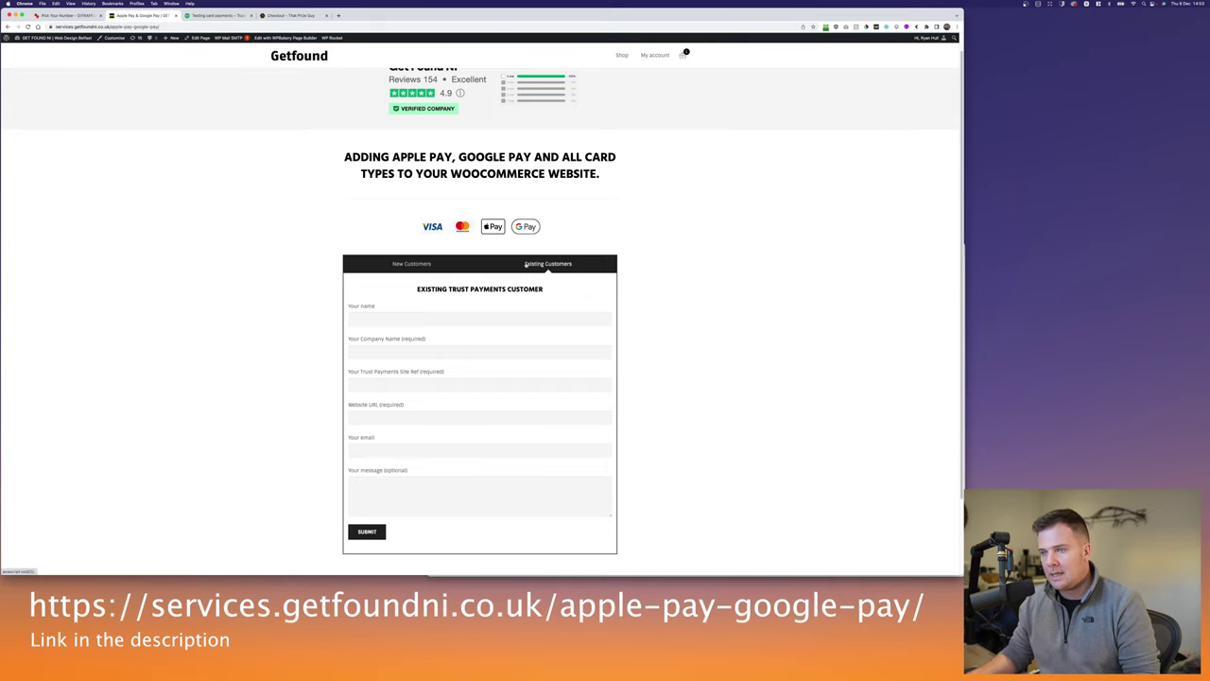
pyautogui.click(411, 264)
pyautogui.click(548, 266)
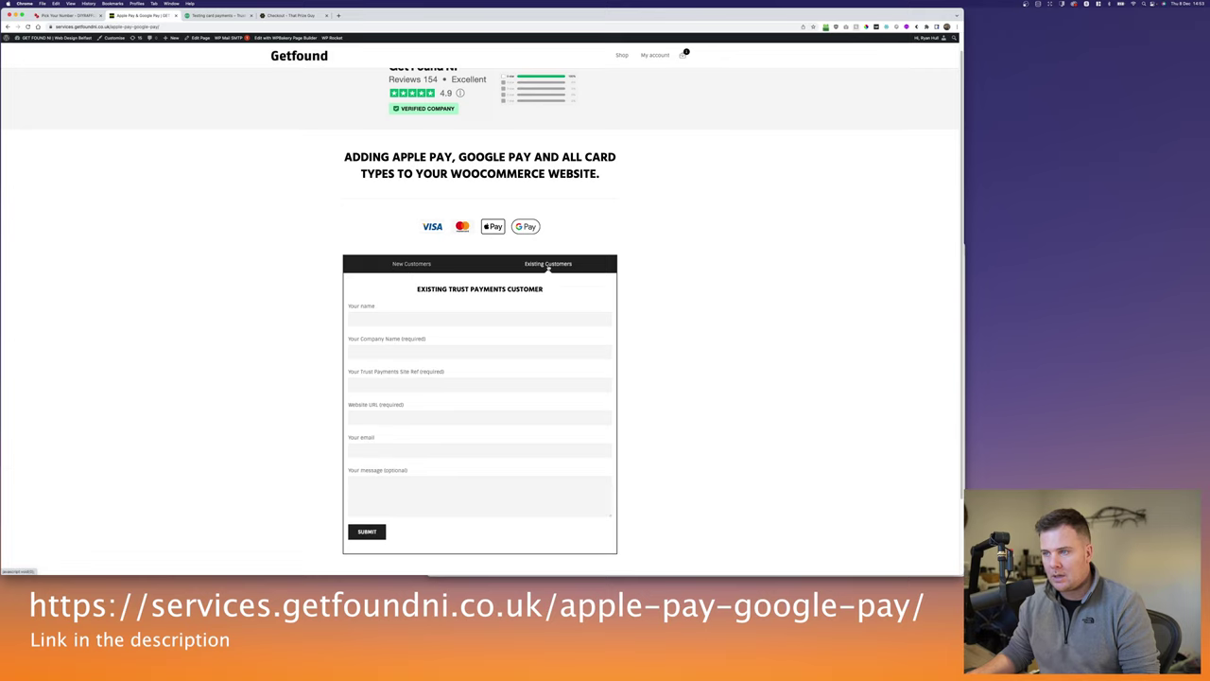
# Step: Step through the Existing Customer fields from Your name to email, then open the dashboard
pyautogui.click(422, 317)
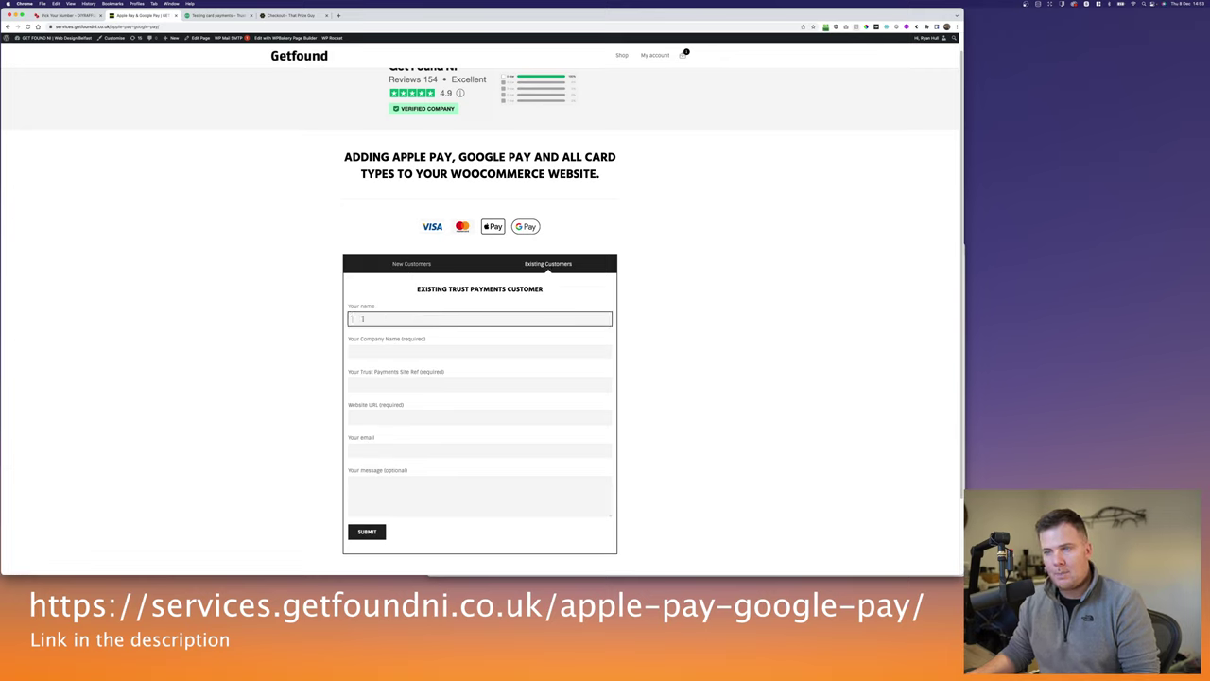
pyautogui.click(387, 353)
pyautogui.click(389, 386)
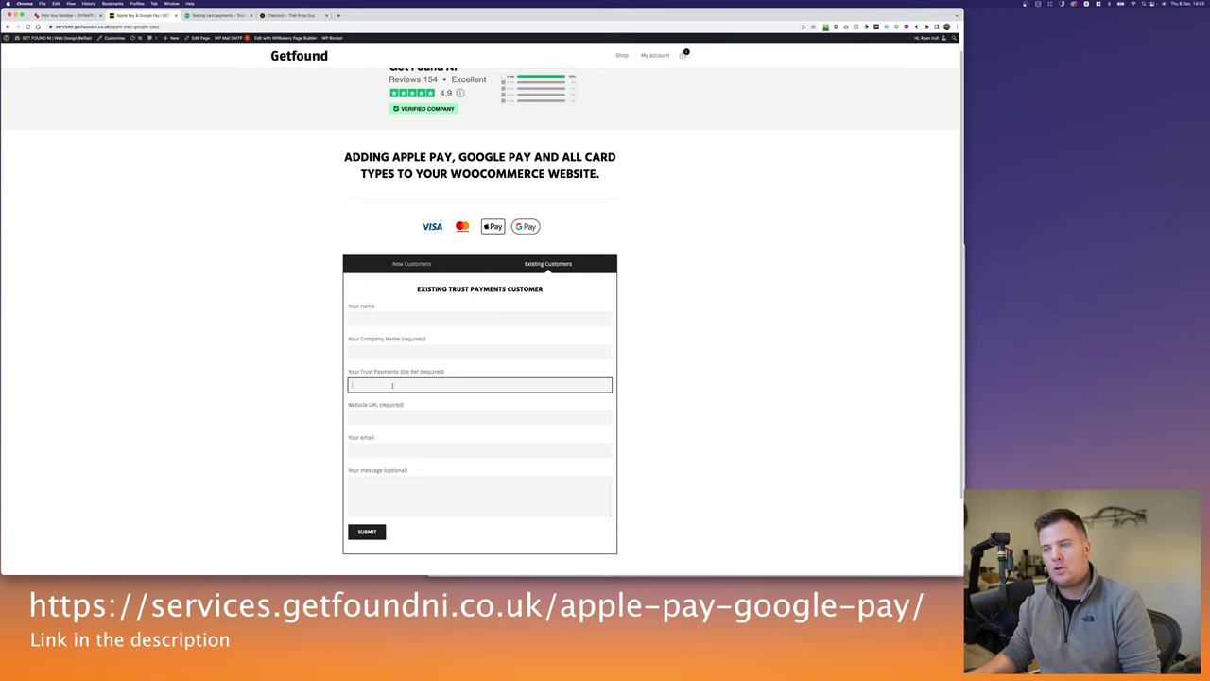
pyautogui.click(368, 420)
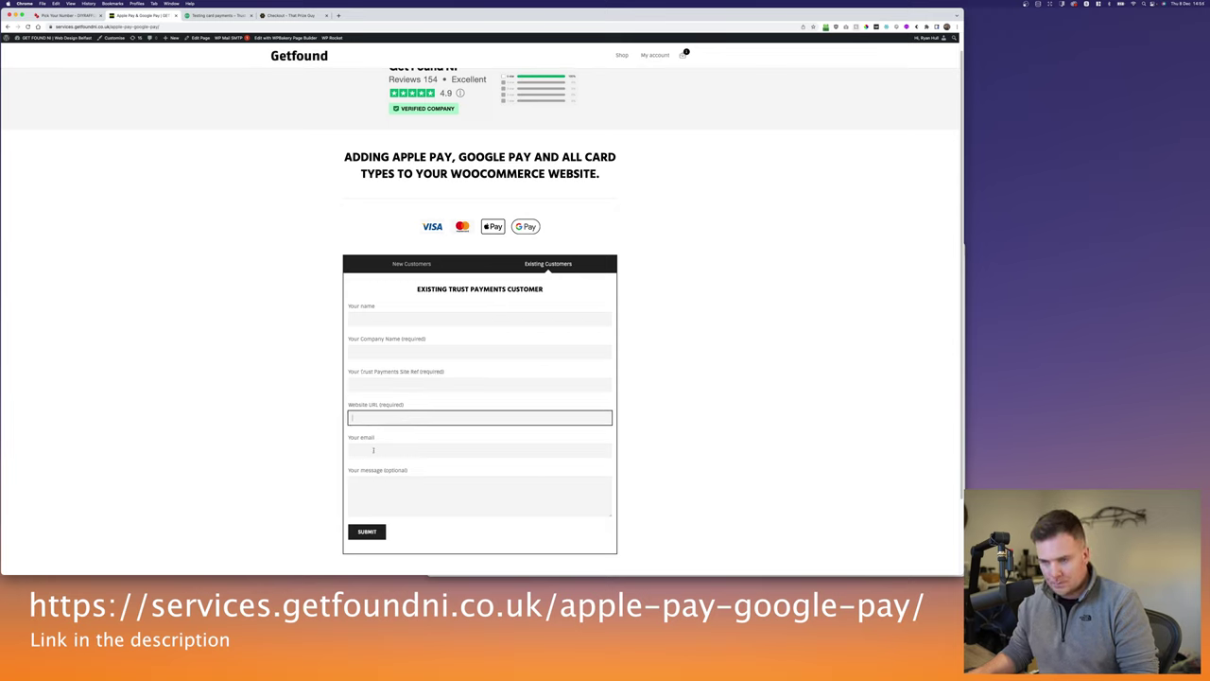
pyautogui.click(368, 449)
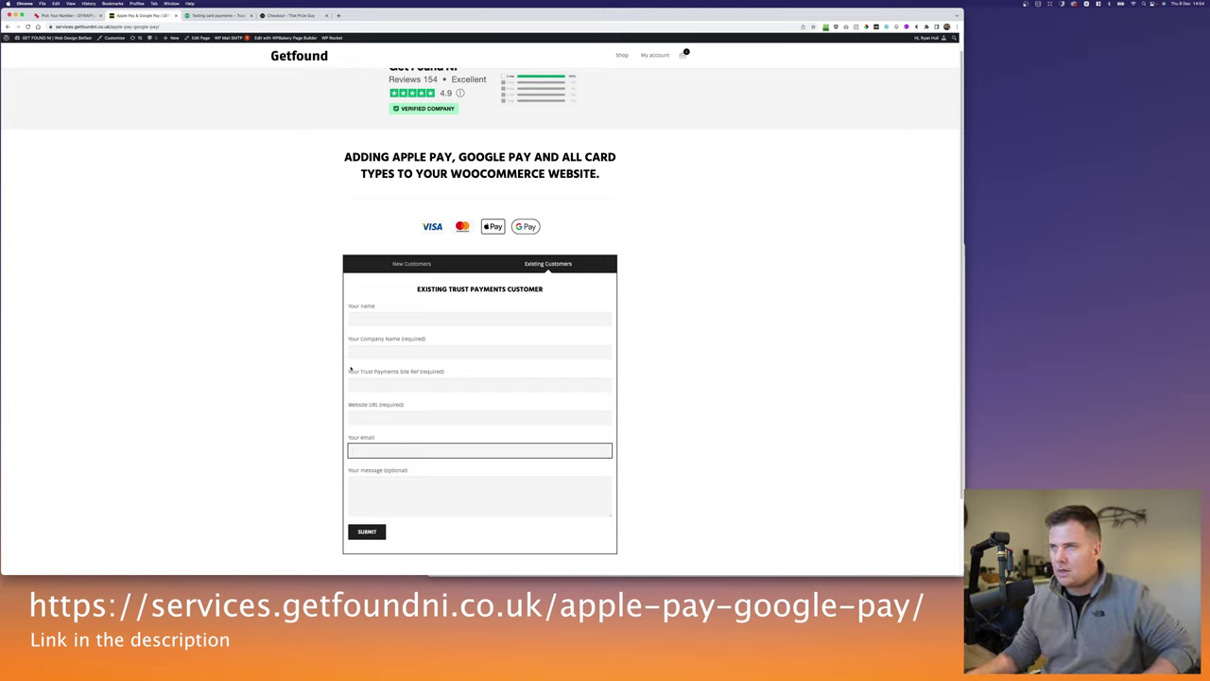
pyautogui.click(280, 357)
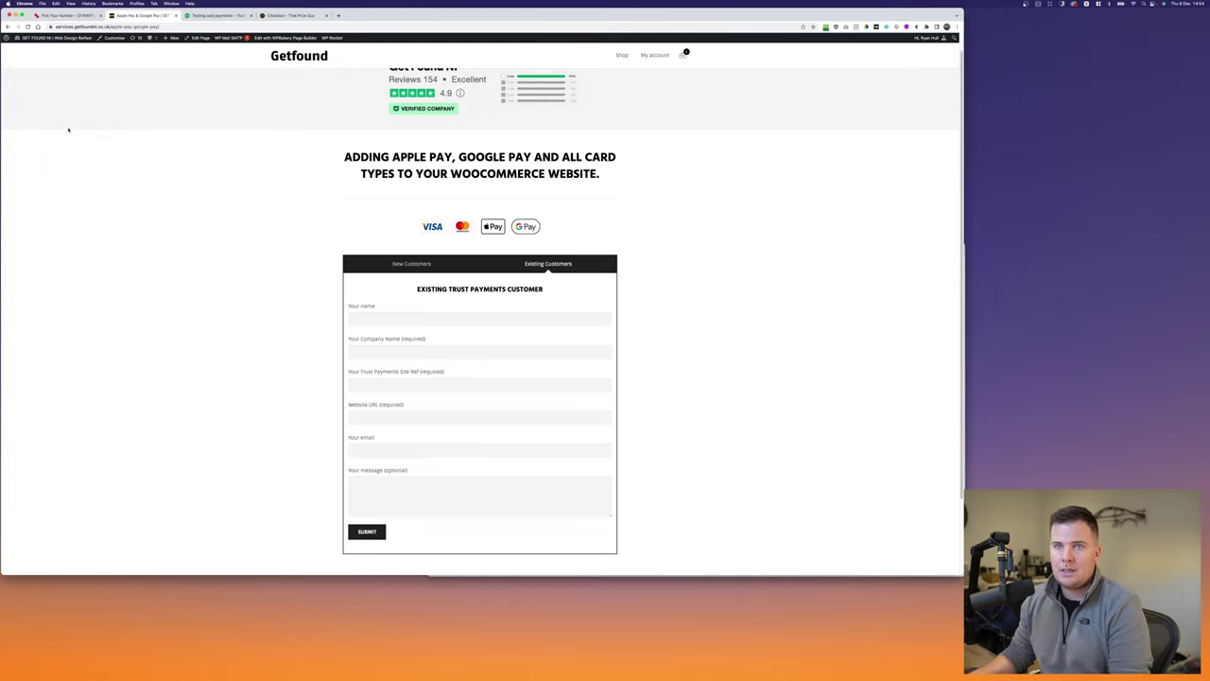
pyautogui.click(35, 49)
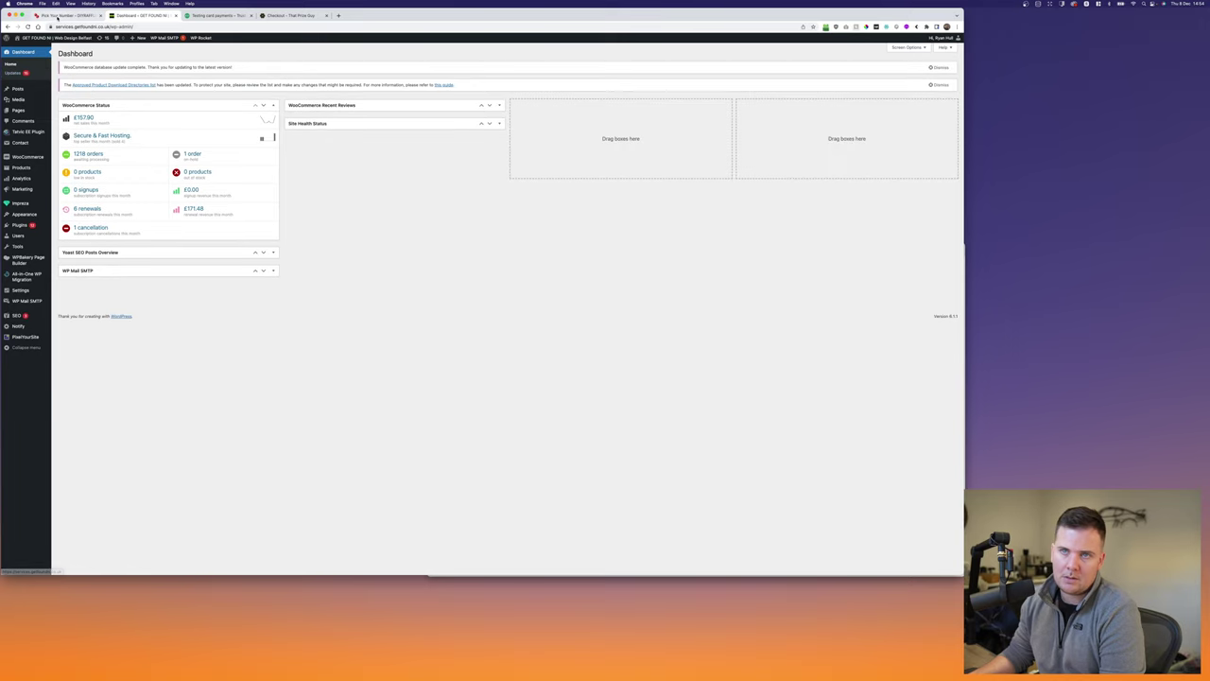
# Step: From the DIYRAFFLE dashboard, search Add Plugins for the TRU//ST gateway and check it is Active
pyautogui.click(63, 15)
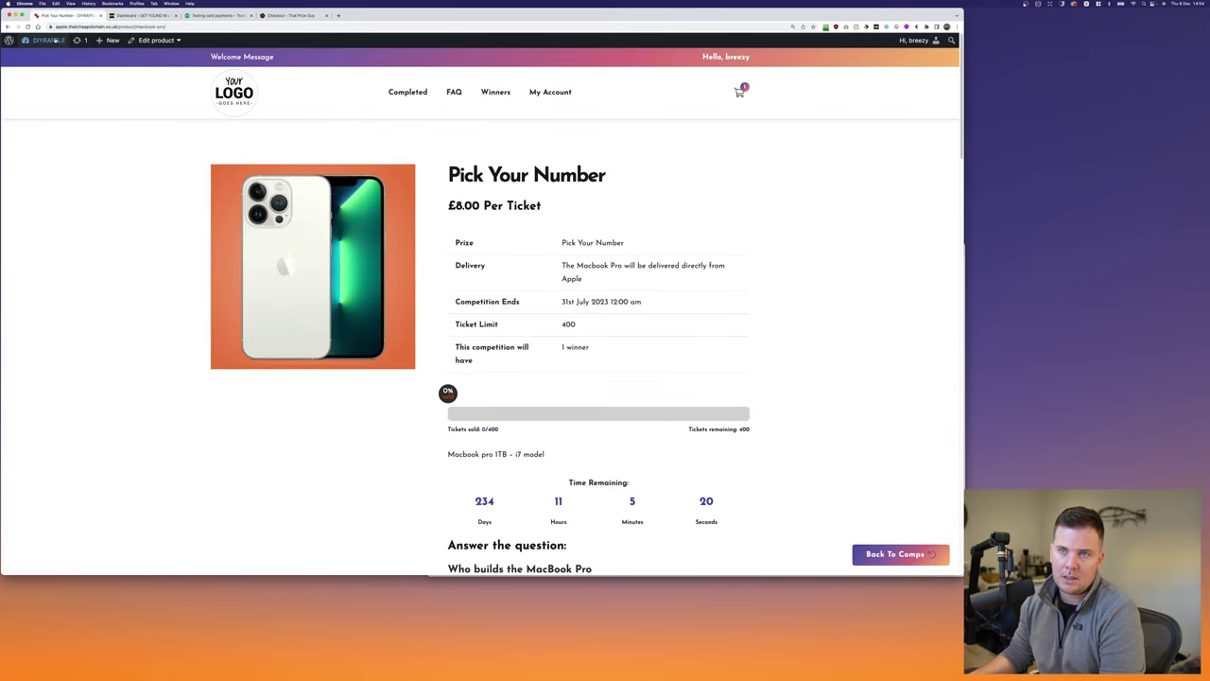
pyautogui.click(38, 55)
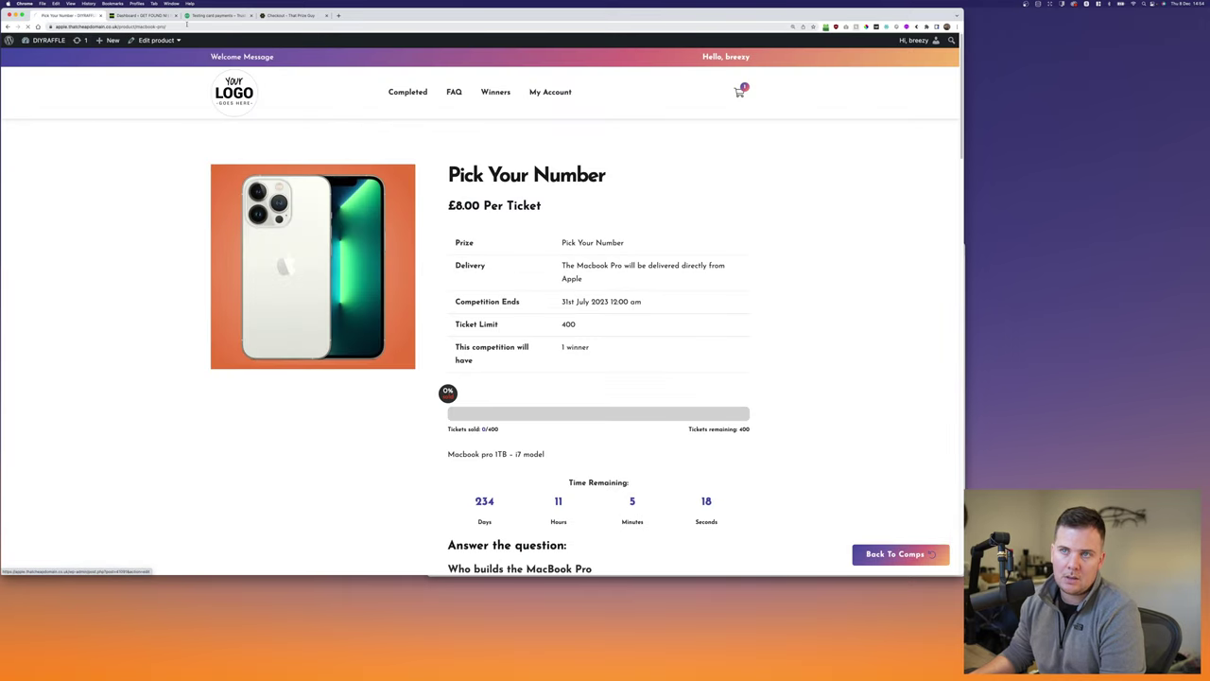
pyautogui.click(176, 16)
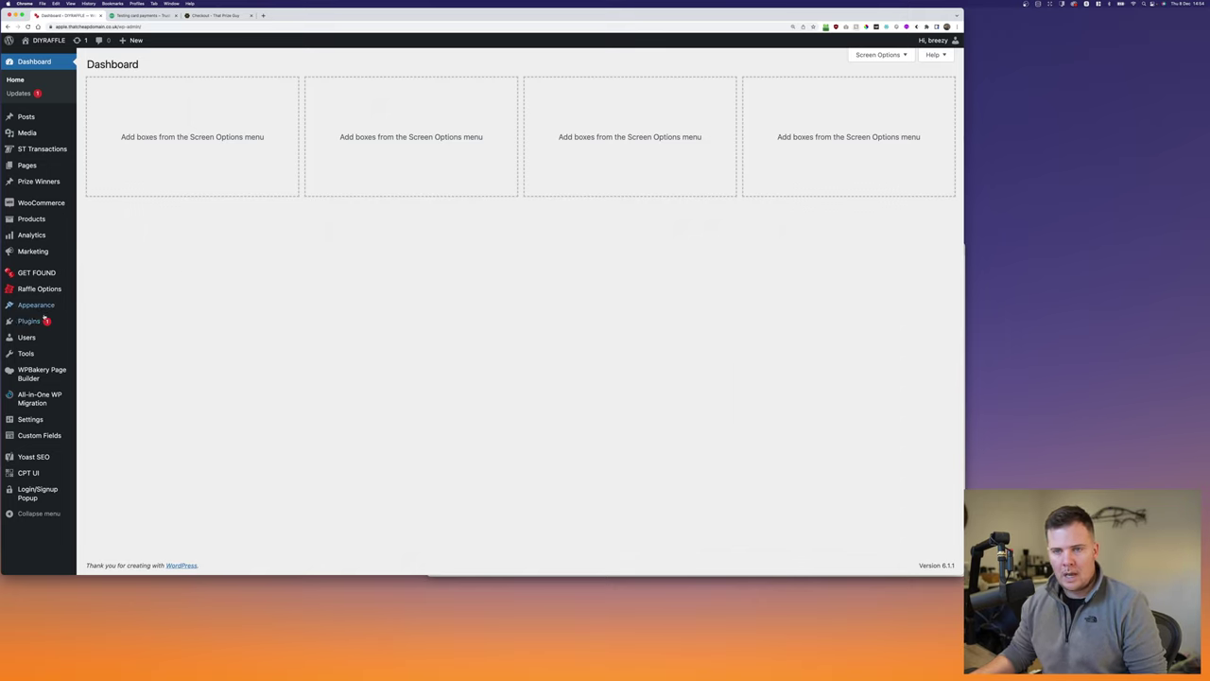
pyautogui.moveTo(38, 322)
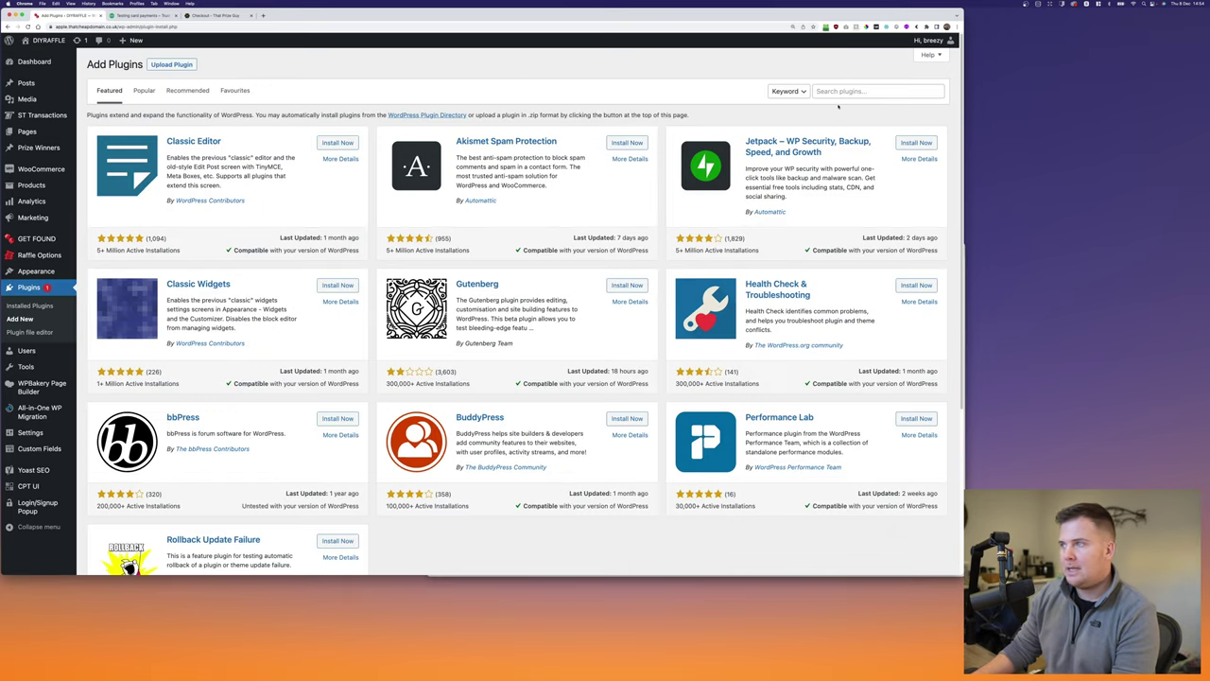
pyautogui.click(846, 91)
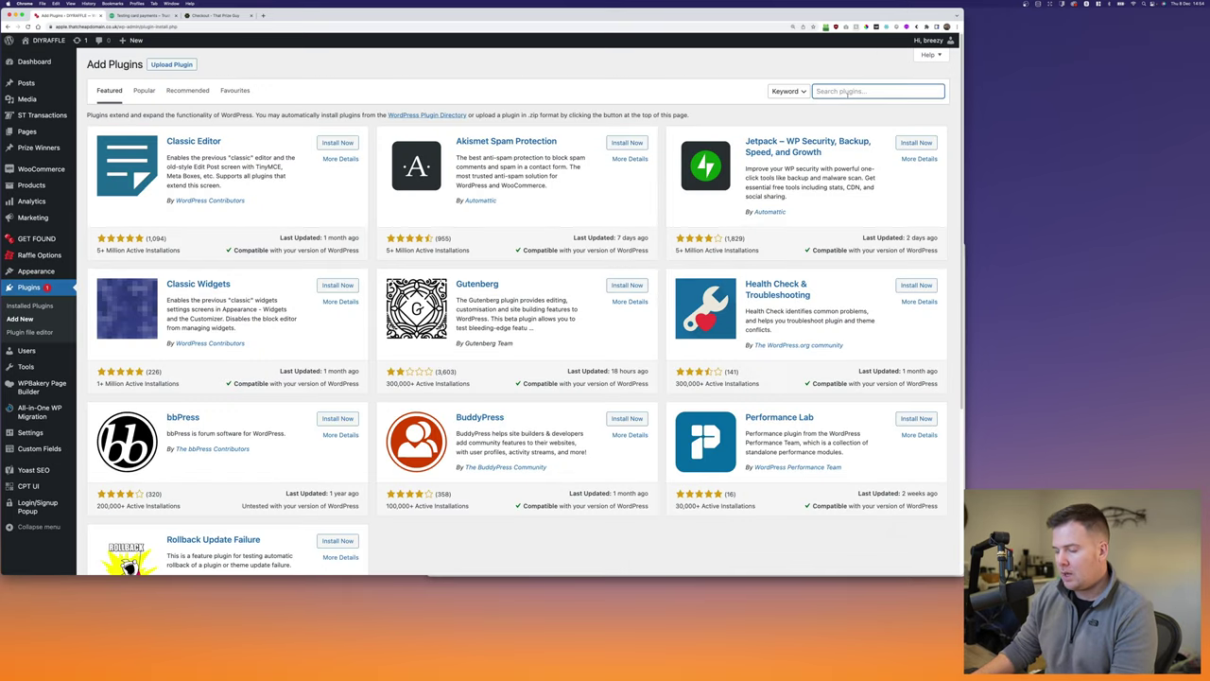
pyautogui.write('s')
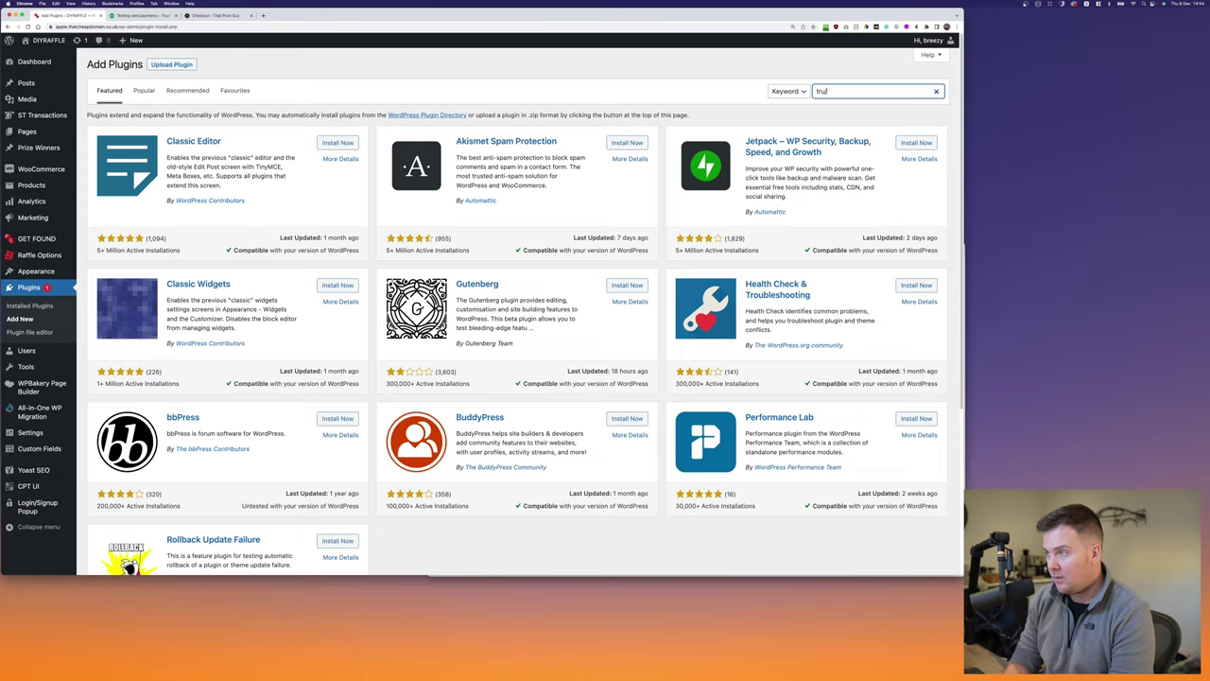
pyautogui.write('rus')
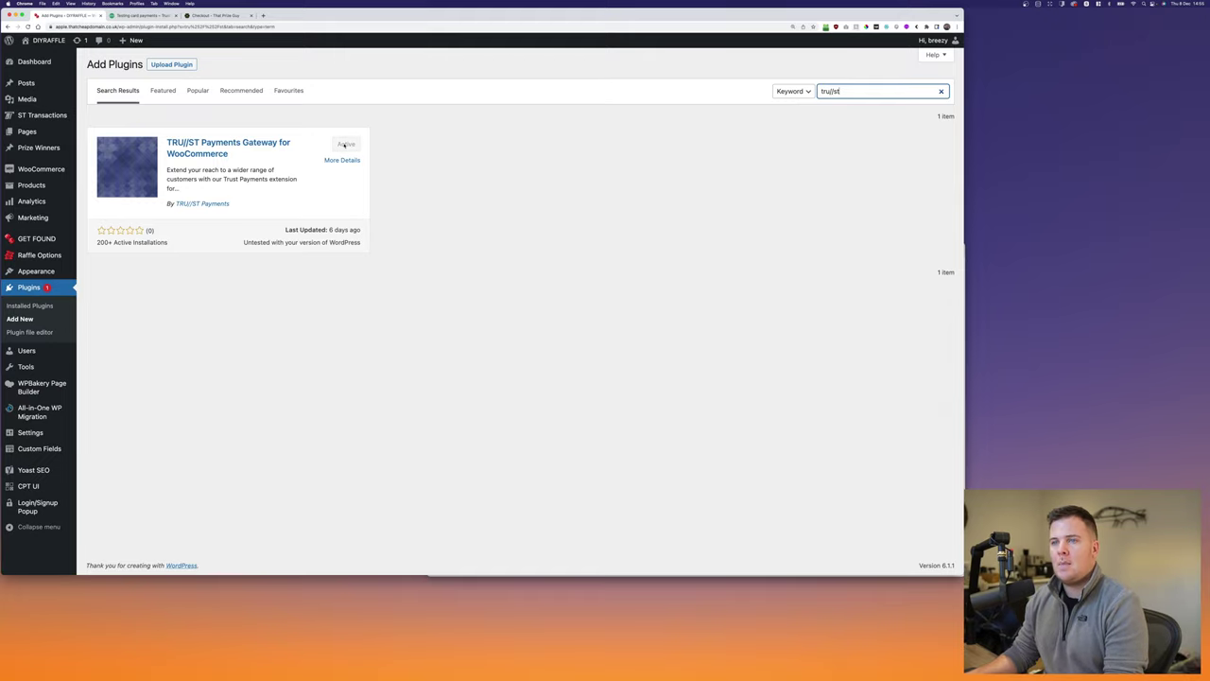
pyautogui.click(249, 305)
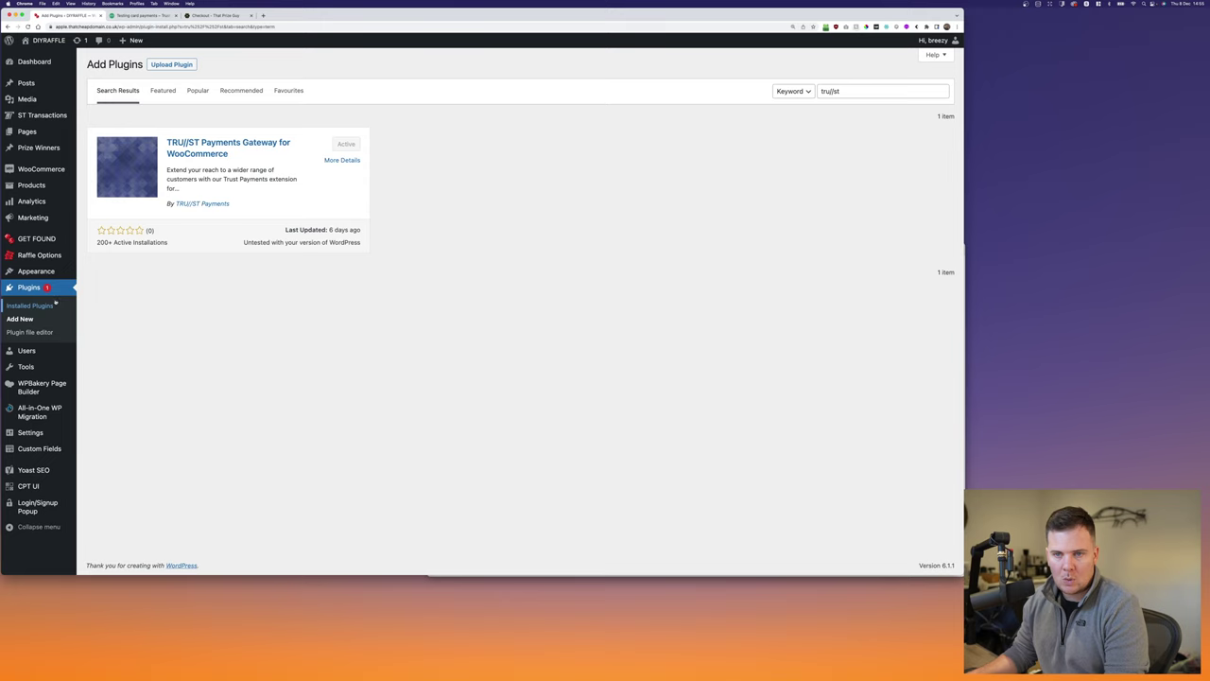
# Step: In WooCommerce Settings > Payments, toggle Credit Card (TRU//ST Payments) to disabled
pyautogui.moveTo(55, 168)
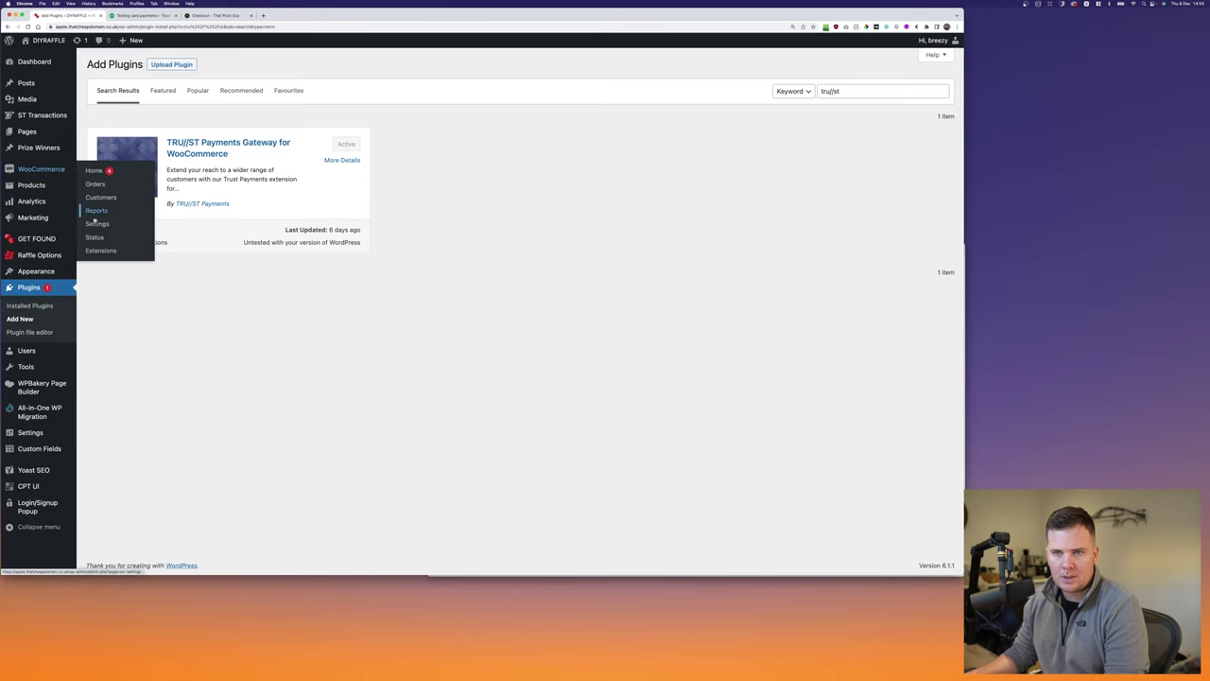
pyautogui.click(95, 222)
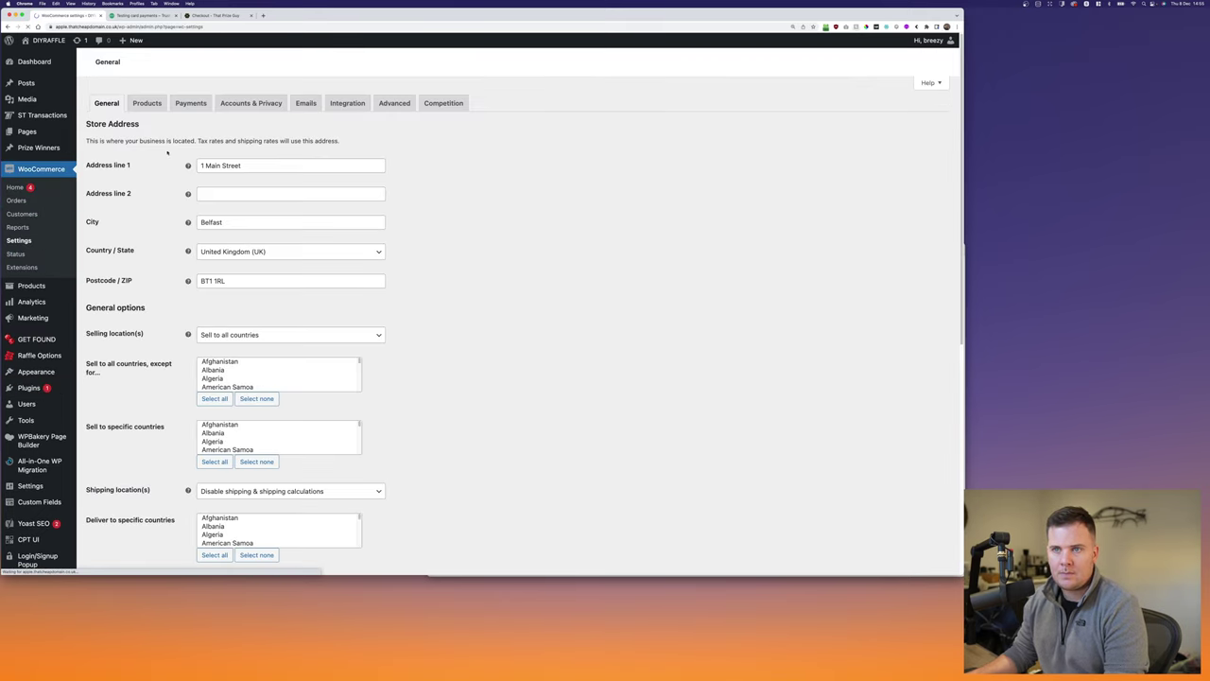
pyautogui.click(190, 104)
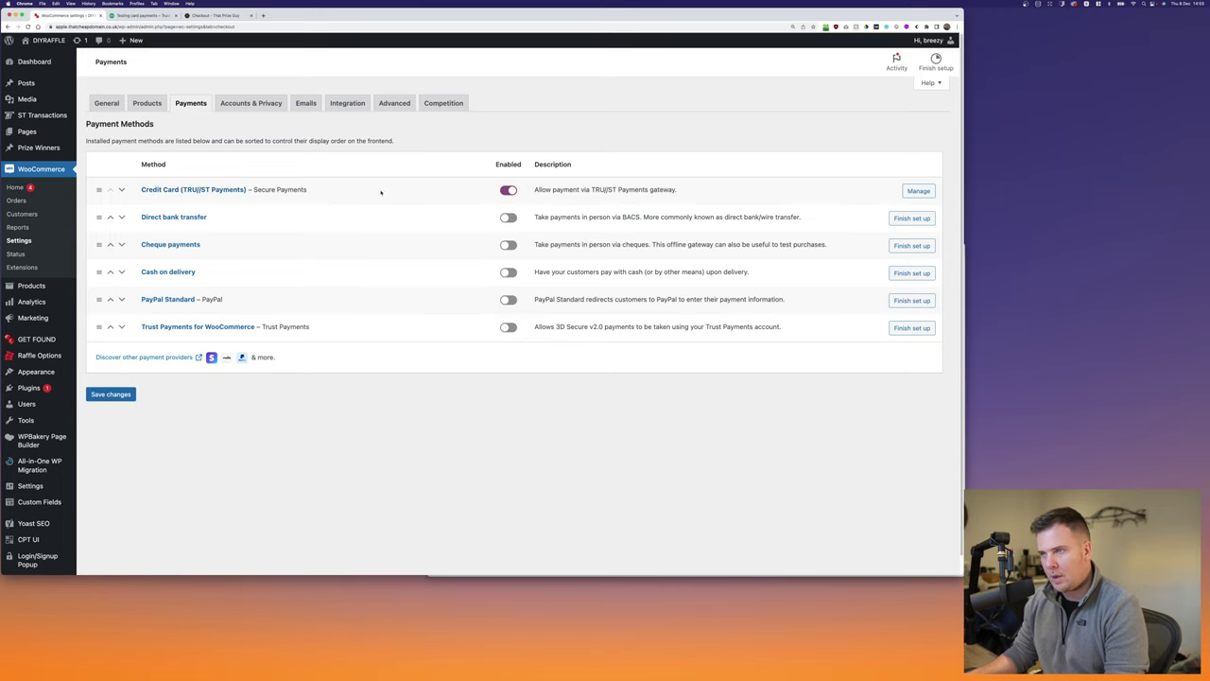
pyautogui.click(508, 190)
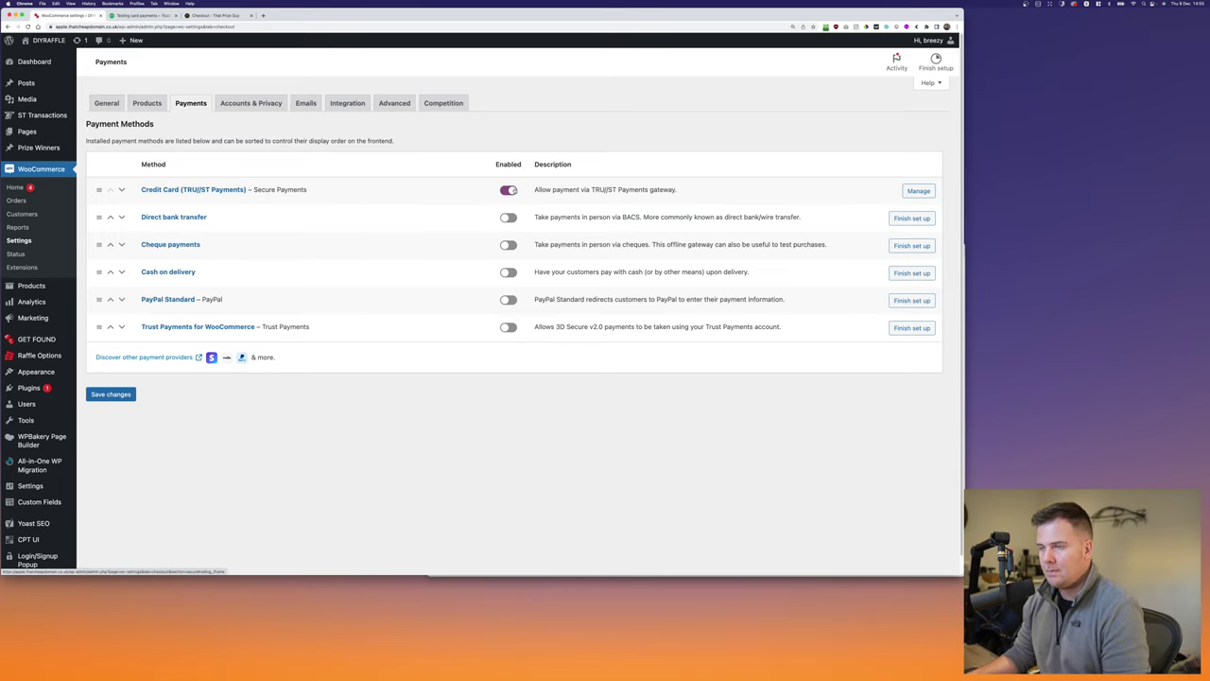
pyautogui.click(507, 190)
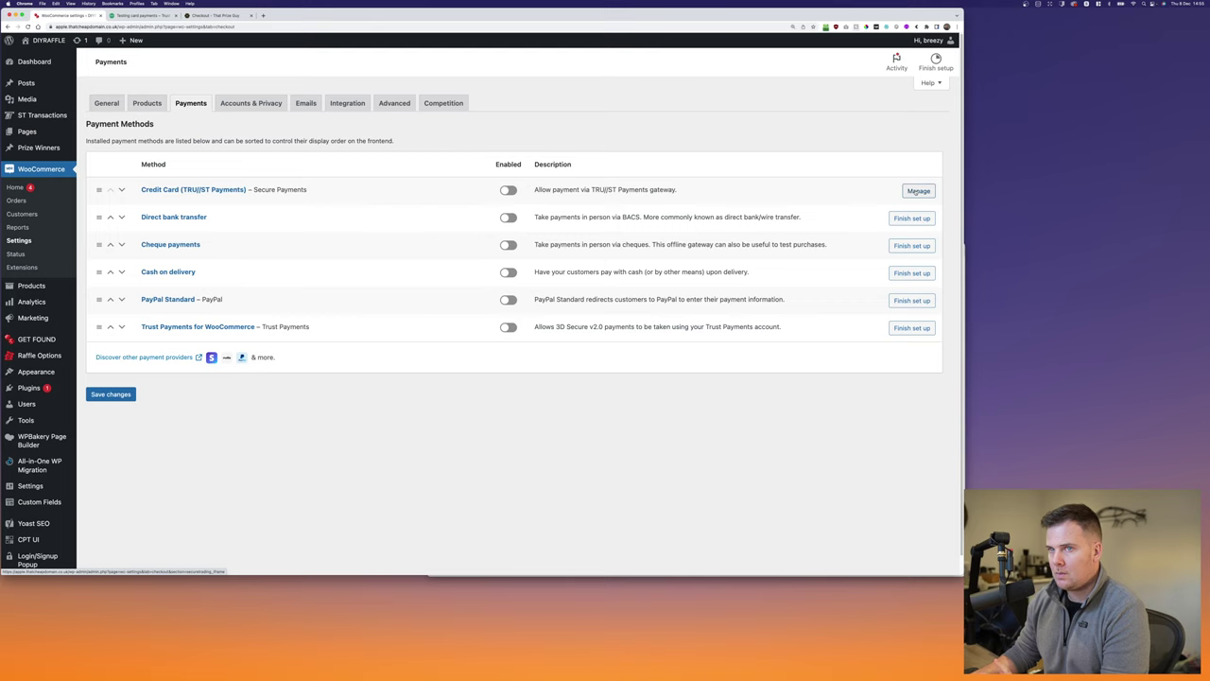
# Step: Open Credit Card (TRU//ST Payments) Manage and check the Secure Payments title, description and empty Site Reference
pyautogui.click(917, 192)
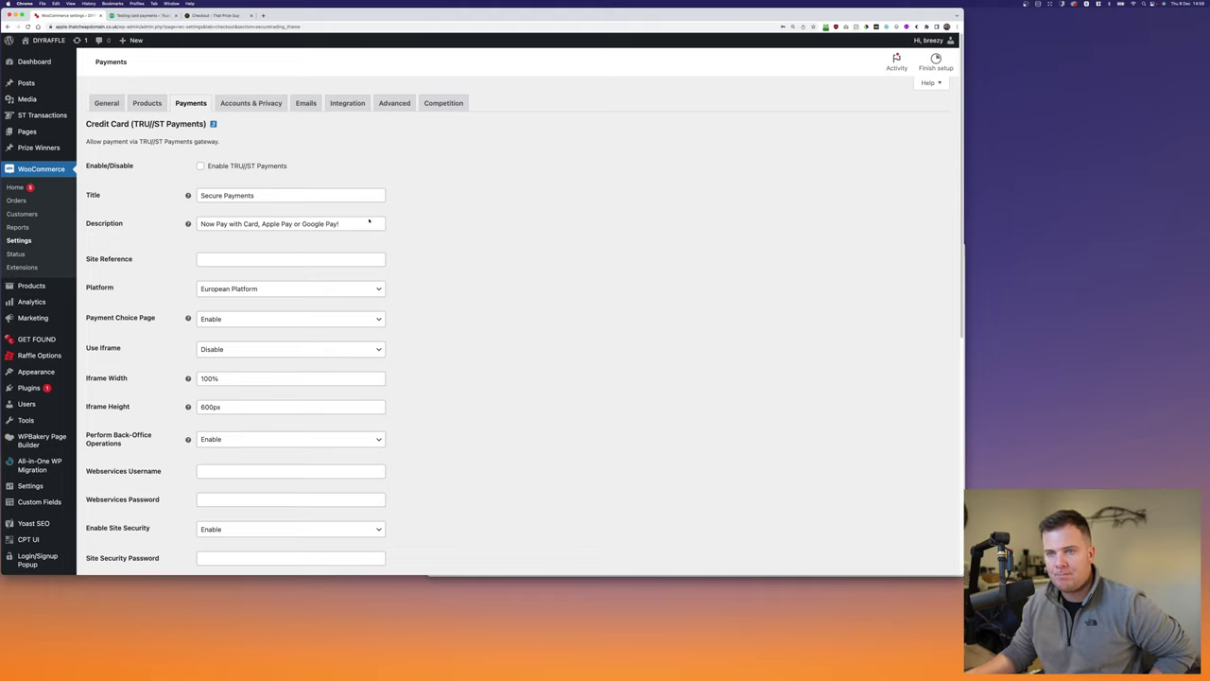
pyautogui.tripleClick(223, 195)
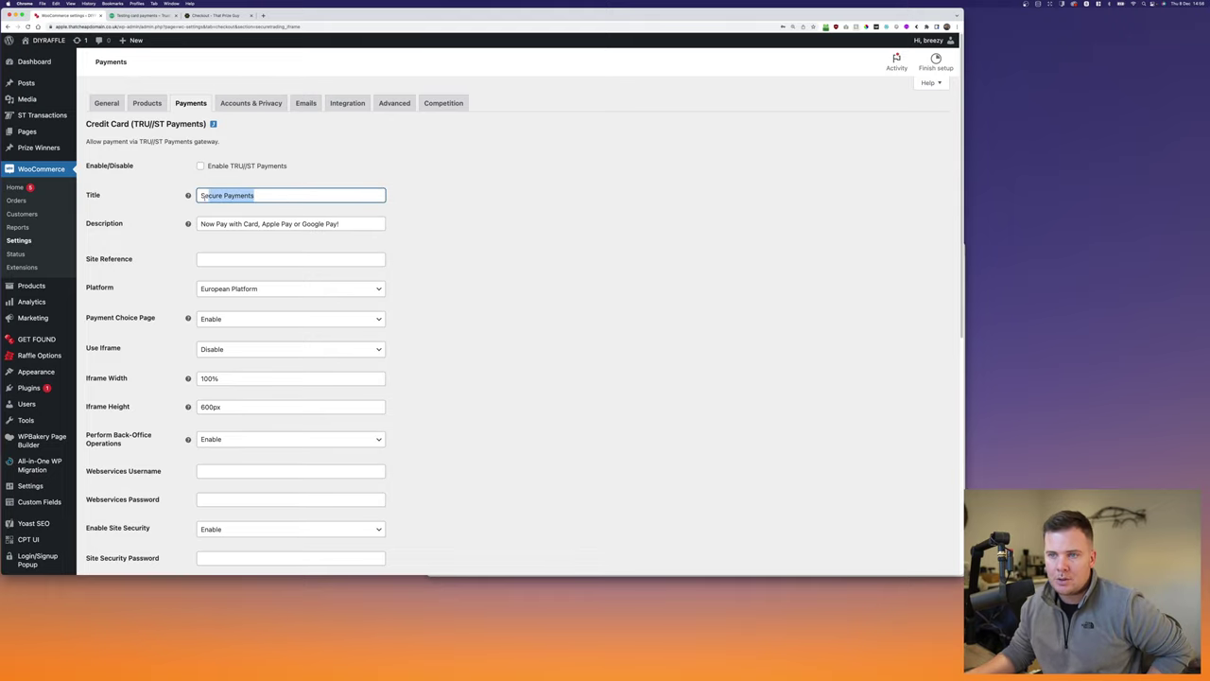
pyautogui.click(205, 224)
pyautogui.moveTo(205, 224); pyautogui.dragTo(343, 223)
pyautogui.click(343, 224)
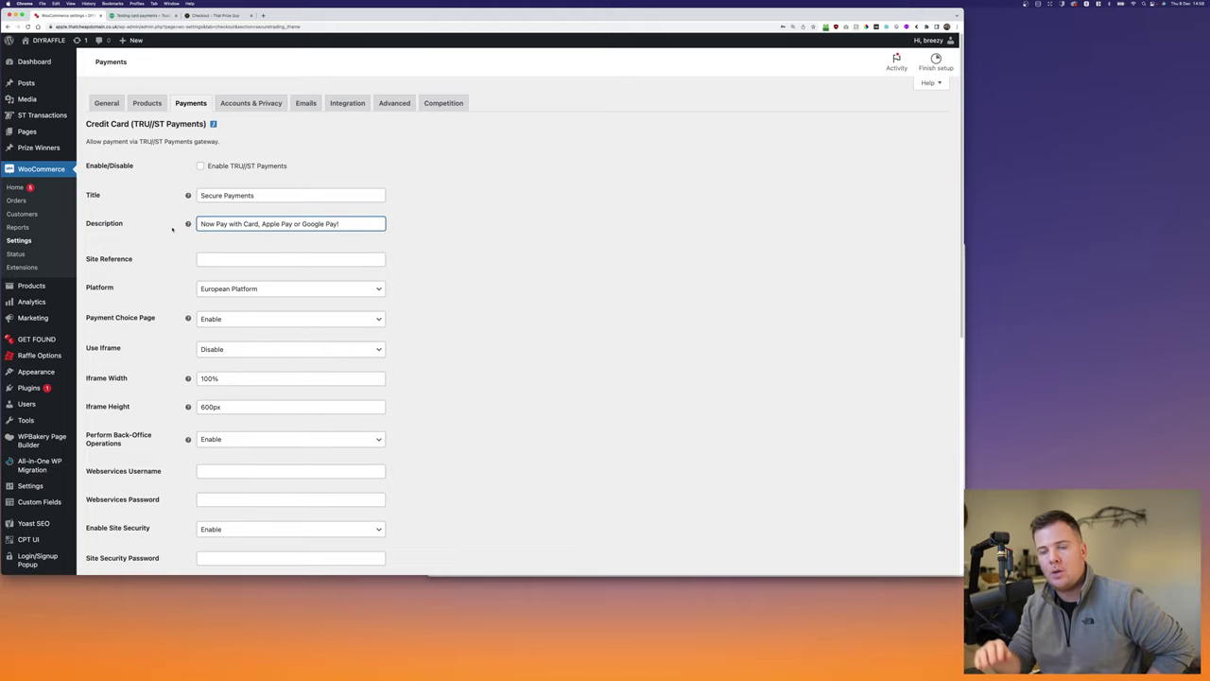
pyautogui.click(228, 260)
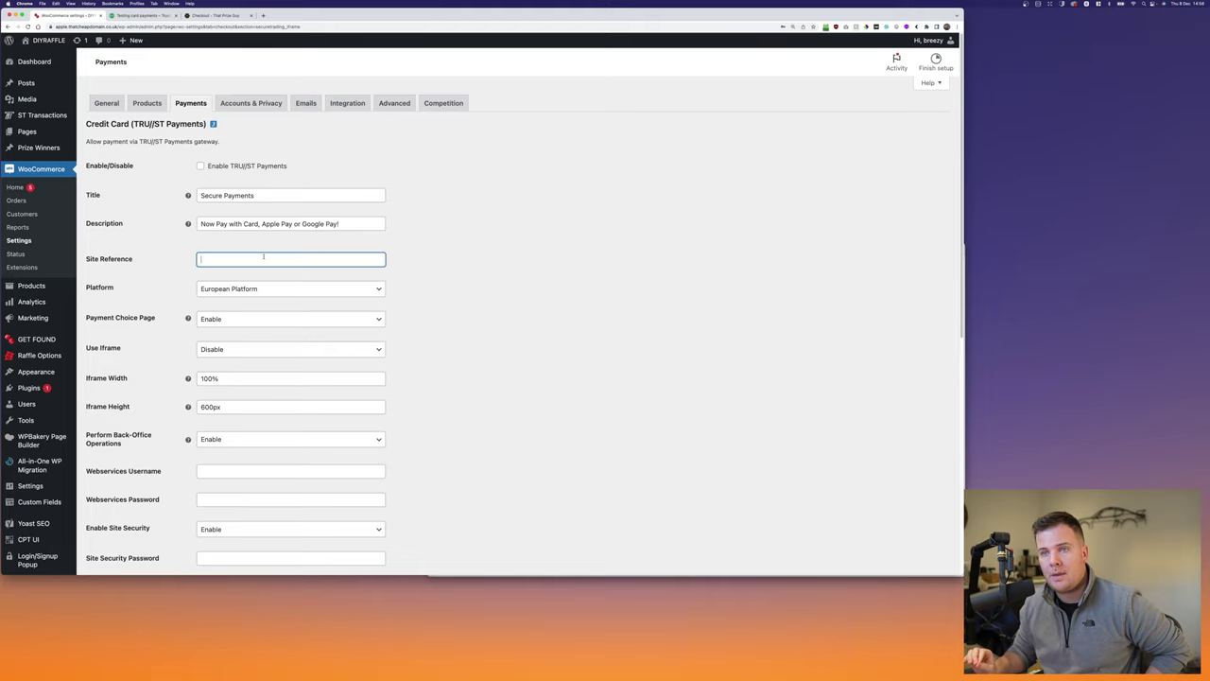
pyautogui.click(476, 270)
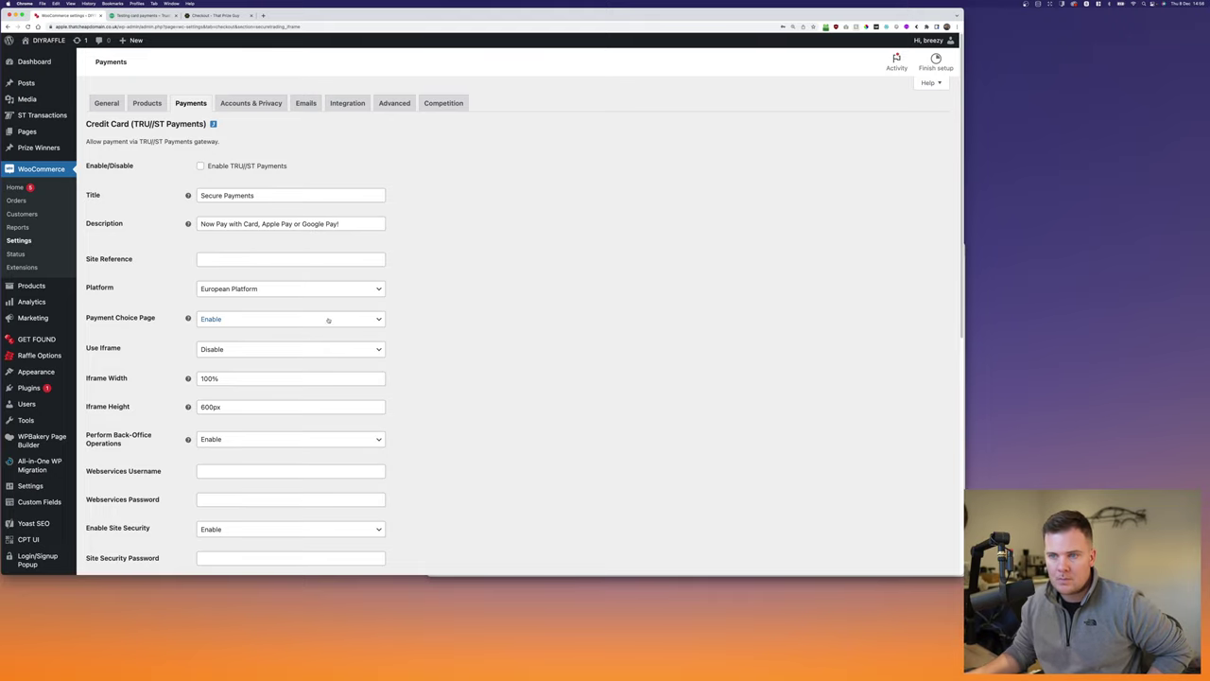
# Step: Scroll down to the Site Security section and inspect the empty Site Security Password field
pyautogui.scroll(-1, 327, 319)
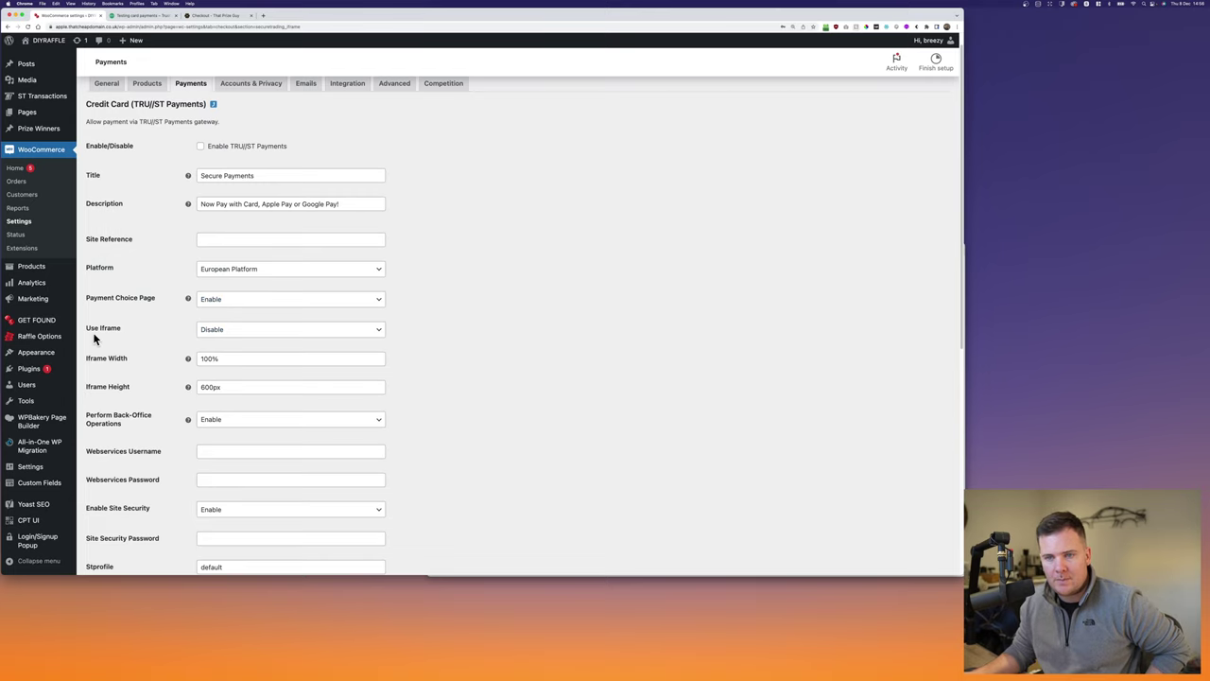
pyautogui.scroll(-3, 451, 340)
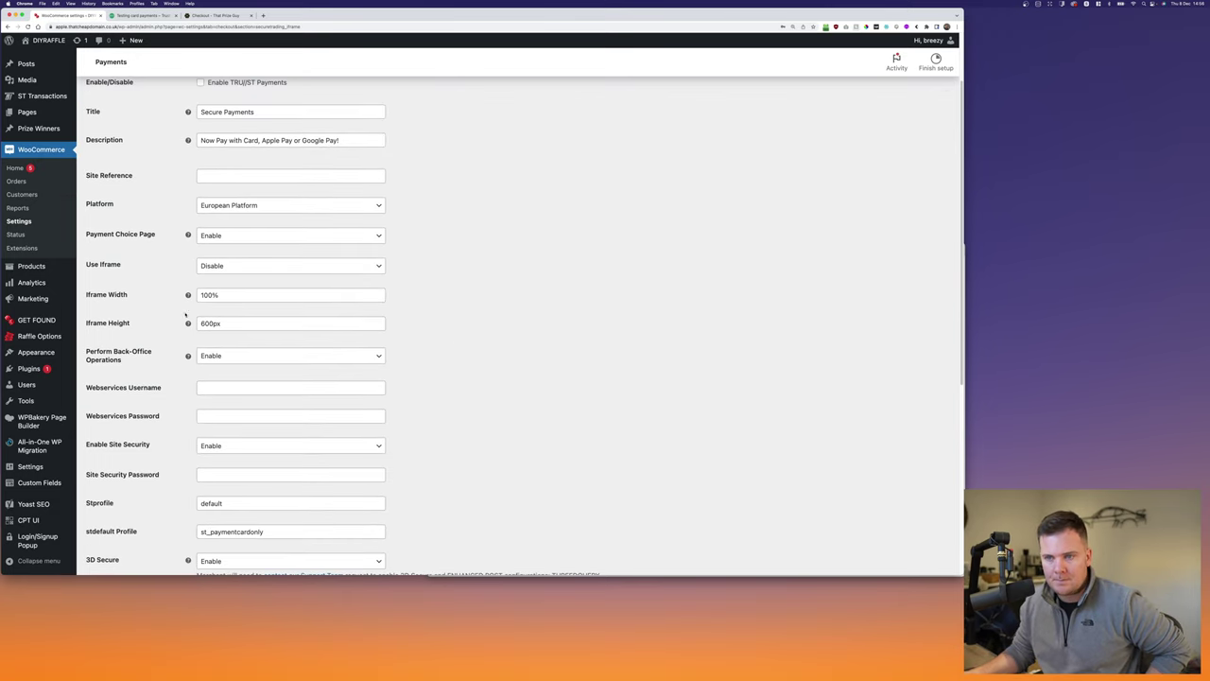
pyautogui.scroll(-3, 410, 324)
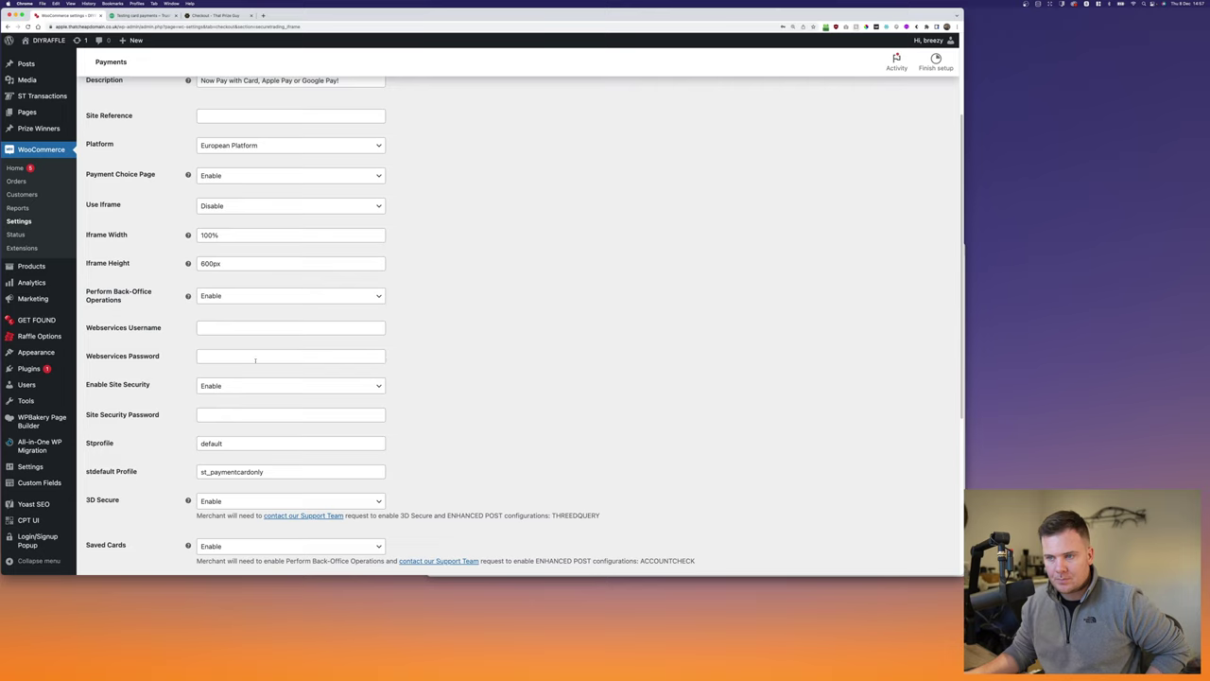
pyautogui.scroll(-2, 255, 359)
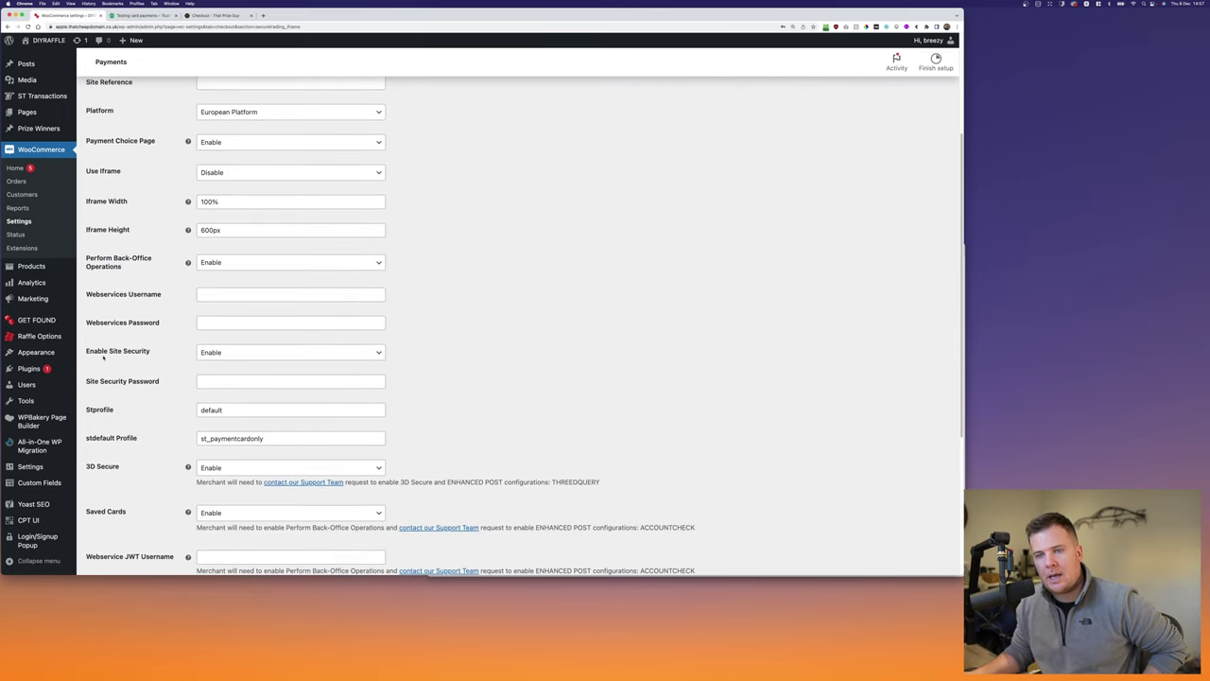
pyautogui.click(215, 381)
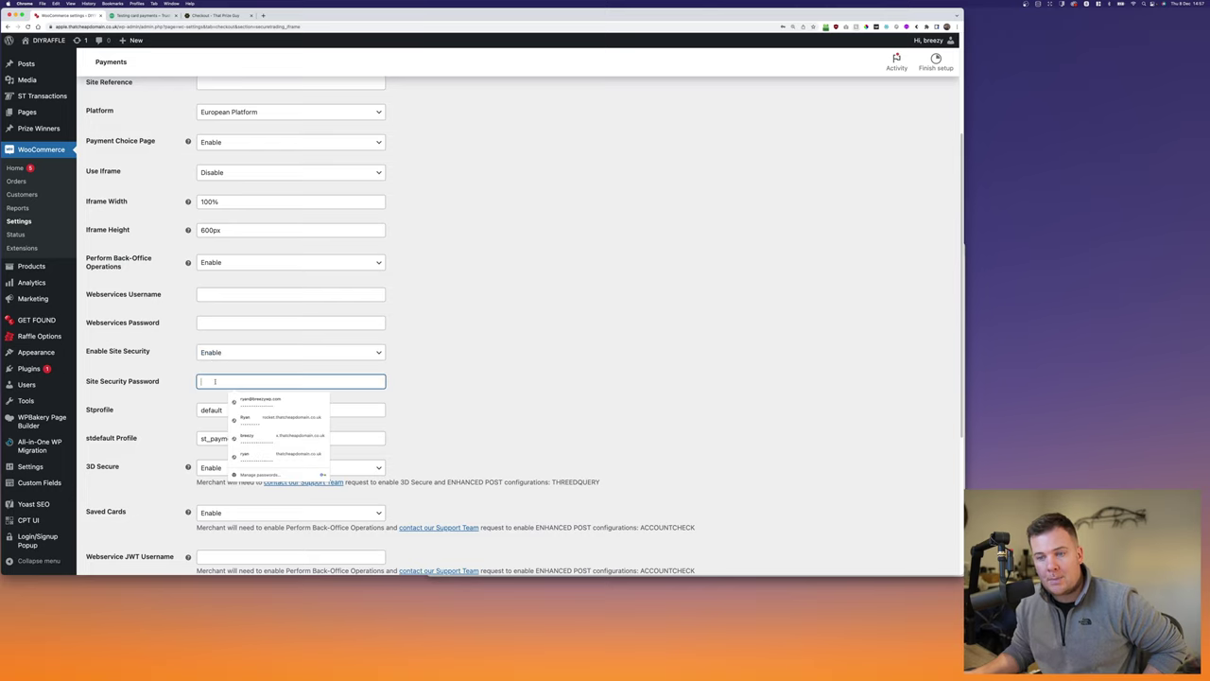
pyautogui.click(421, 377)
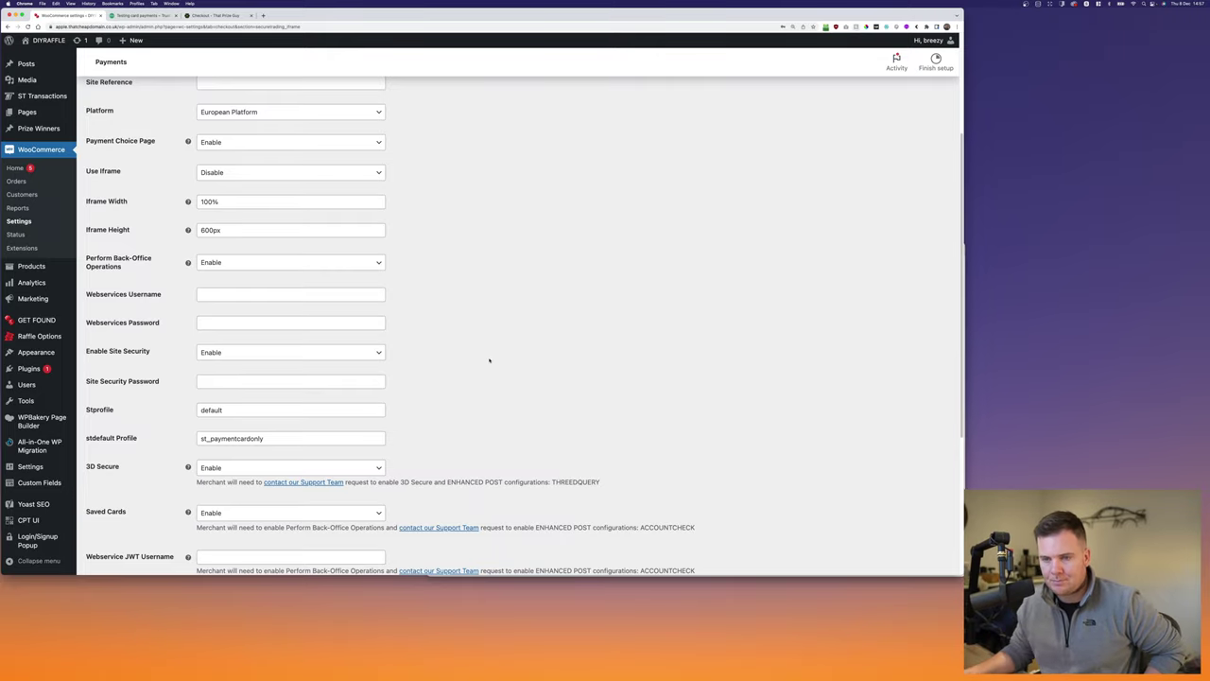
pyautogui.scroll(-2, 341, 369)
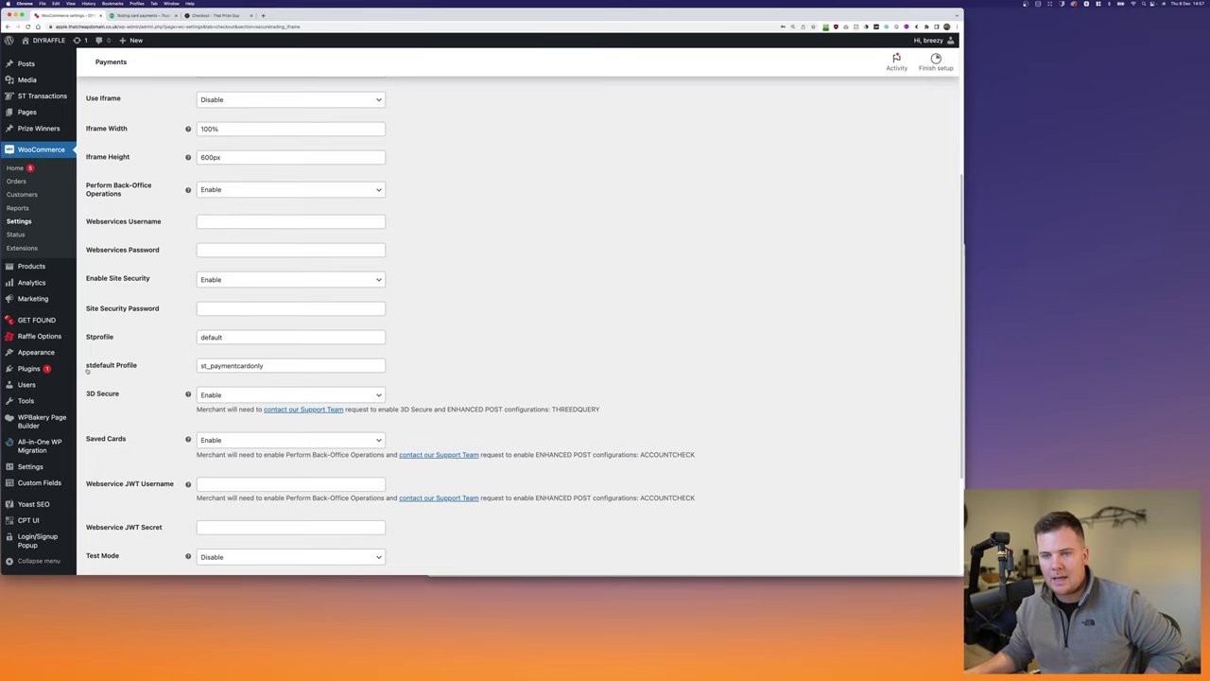
pyautogui.click(199, 365)
pyautogui.moveTo(200, 365); pyautogui.dragTo(268, 368)
pyautogui.click(272, 368)
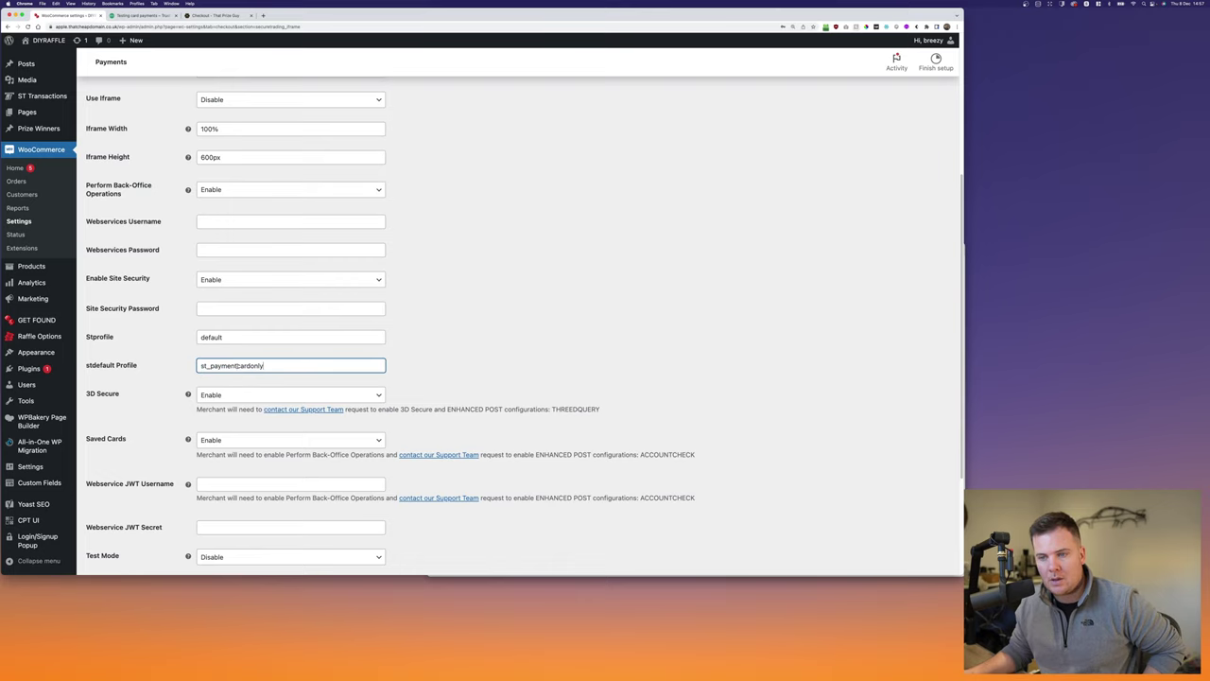
pyautogui.moveTo(276, 367); pyautogui.dragTo(201, 366)
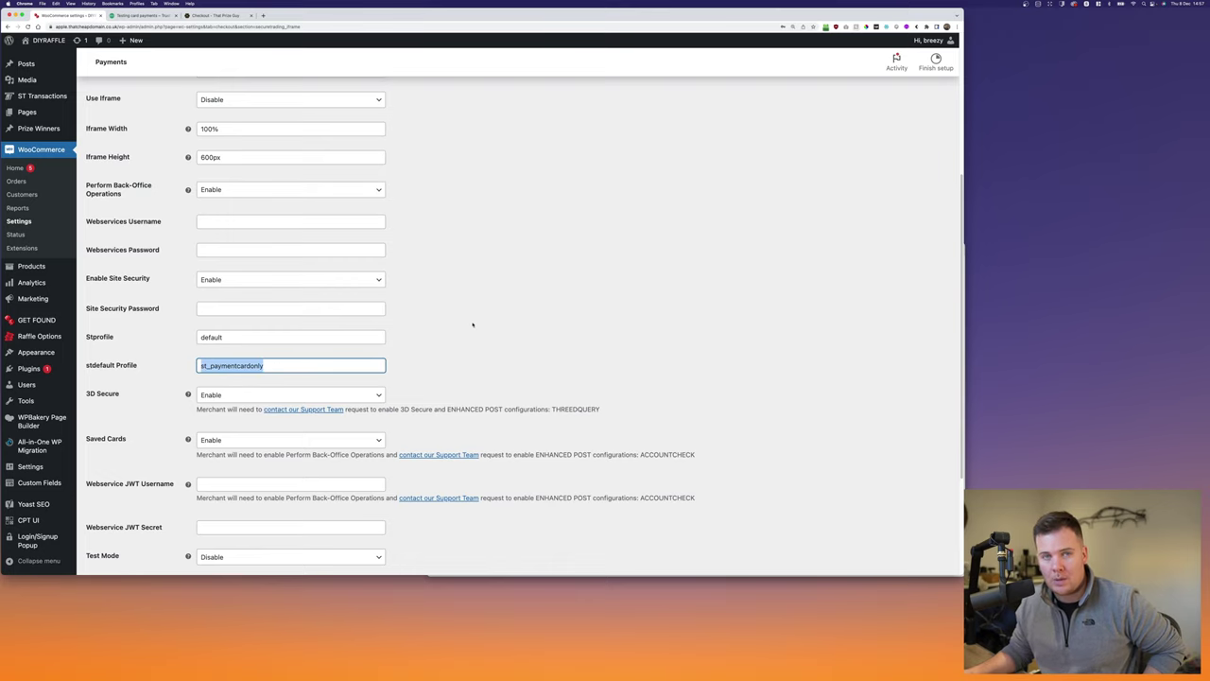
pyautogui.click(539, 332)
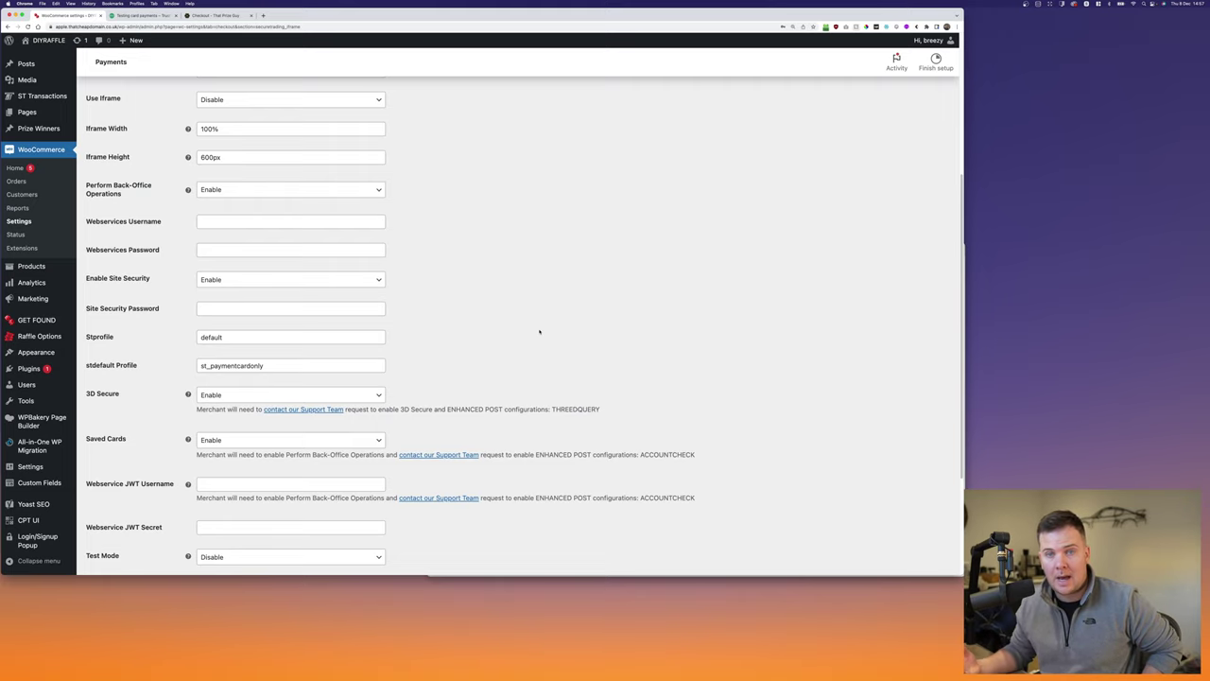
pyautogui.scroll(-1, 541, 332)
pyautogui.scroll(2, 544, 331)
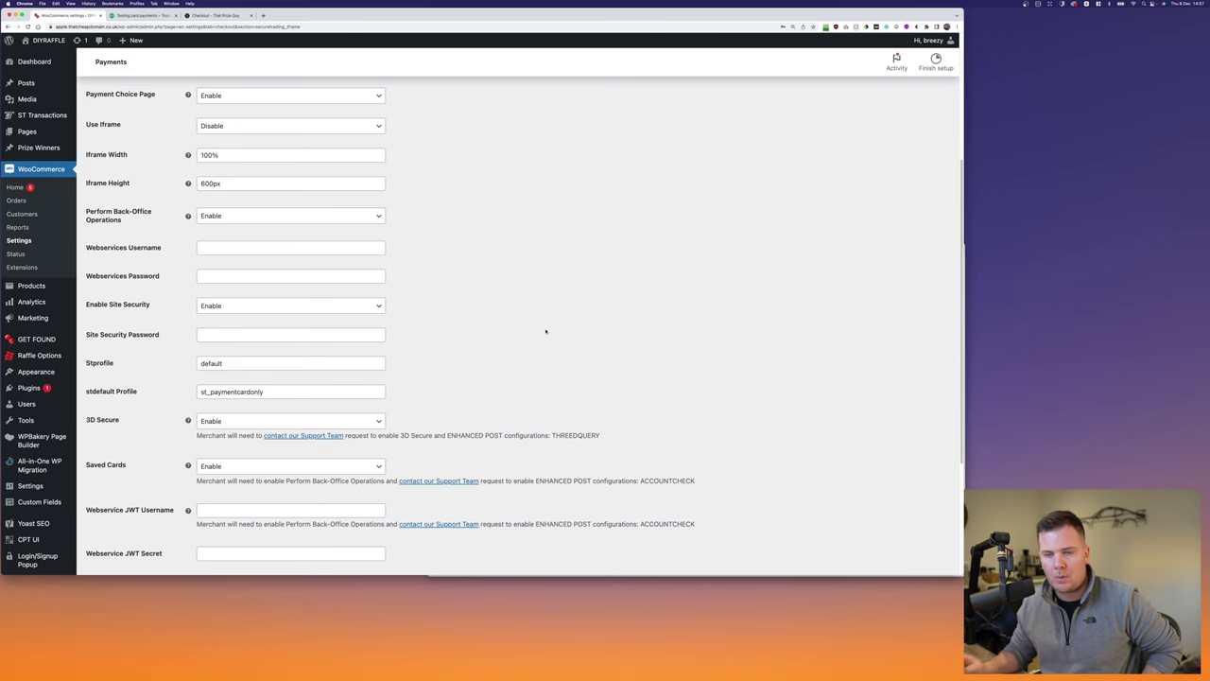
pyautogui.scroll(-3, 545, 331)
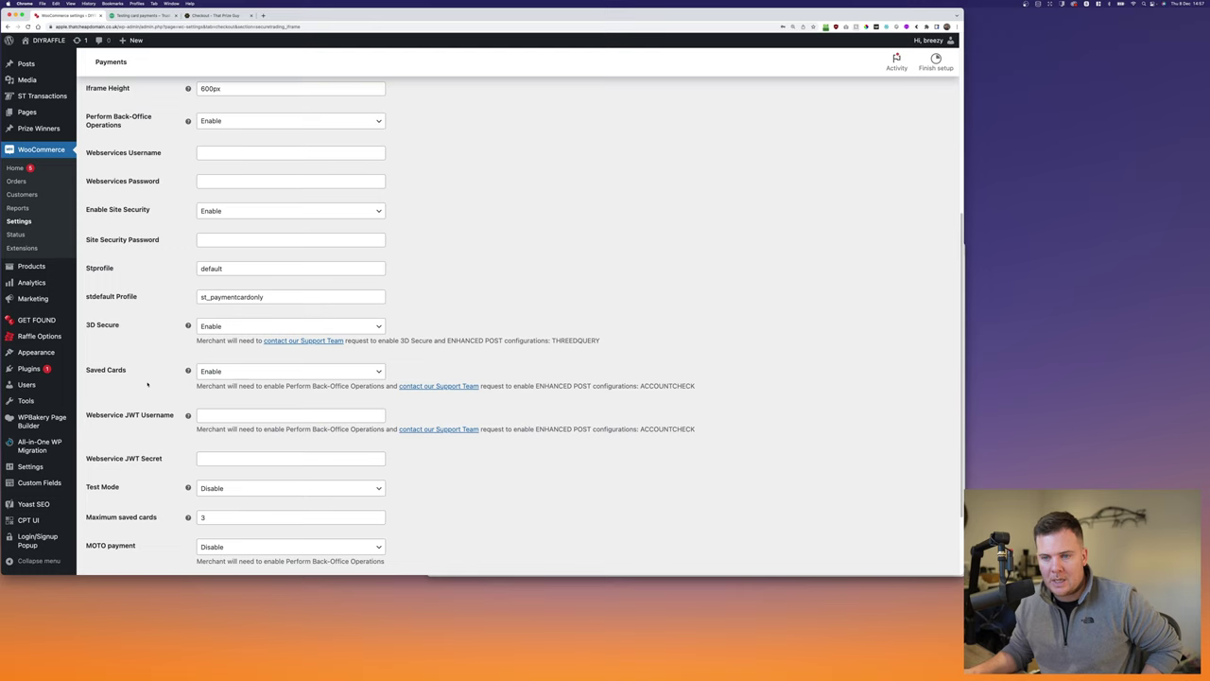
pyautogui.scroll(-1, 717, 364)
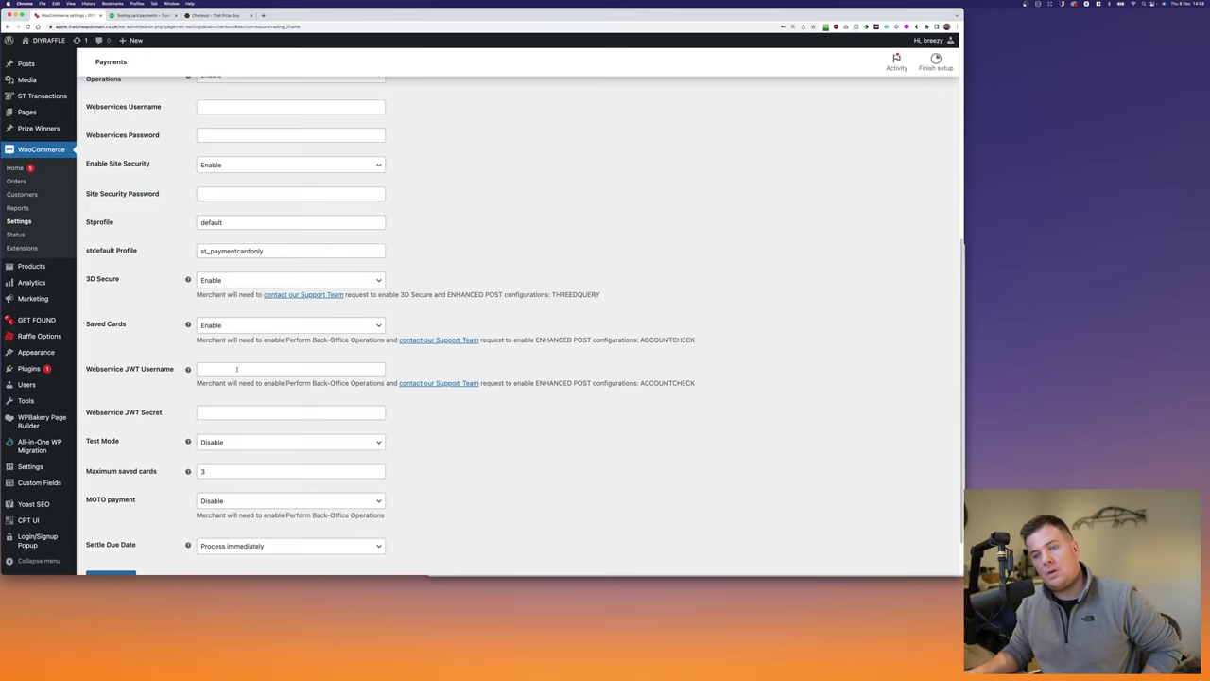
pyautogui.scroll(-2, 450, 427)
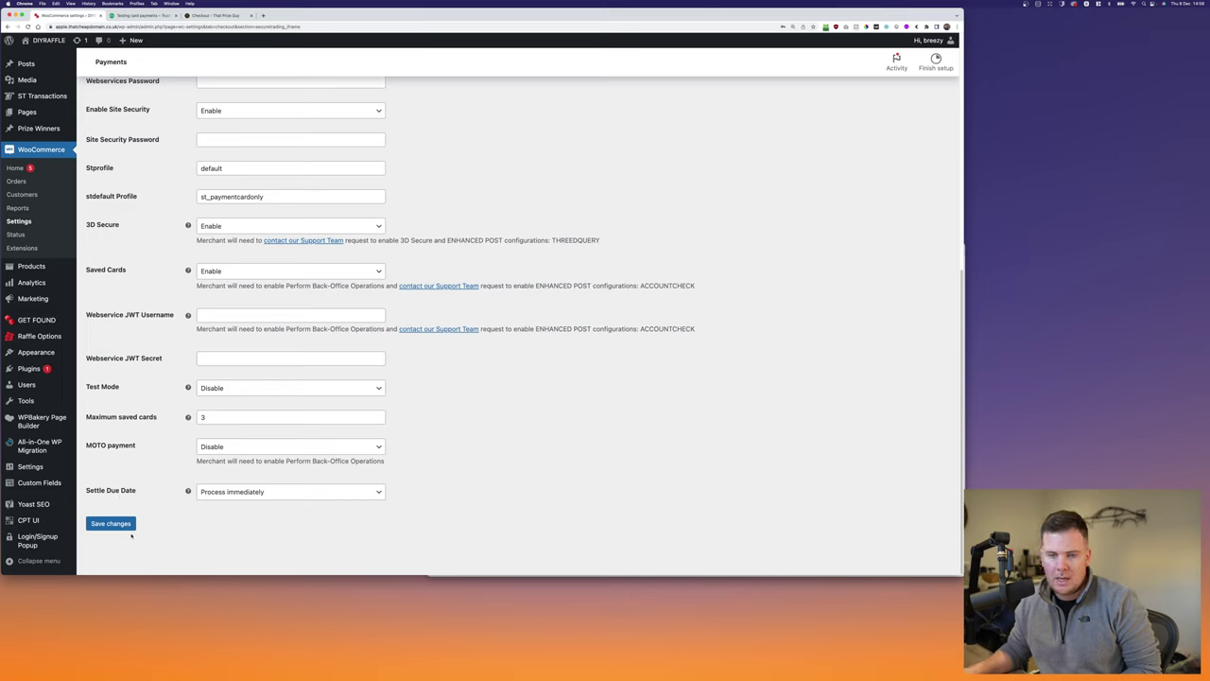
# Step: Leave the unsaved form, turn Credit Card (TRU//ST Payments) back on, save, and visit DIYRAFFLE
pyautogui.click(25, 223)
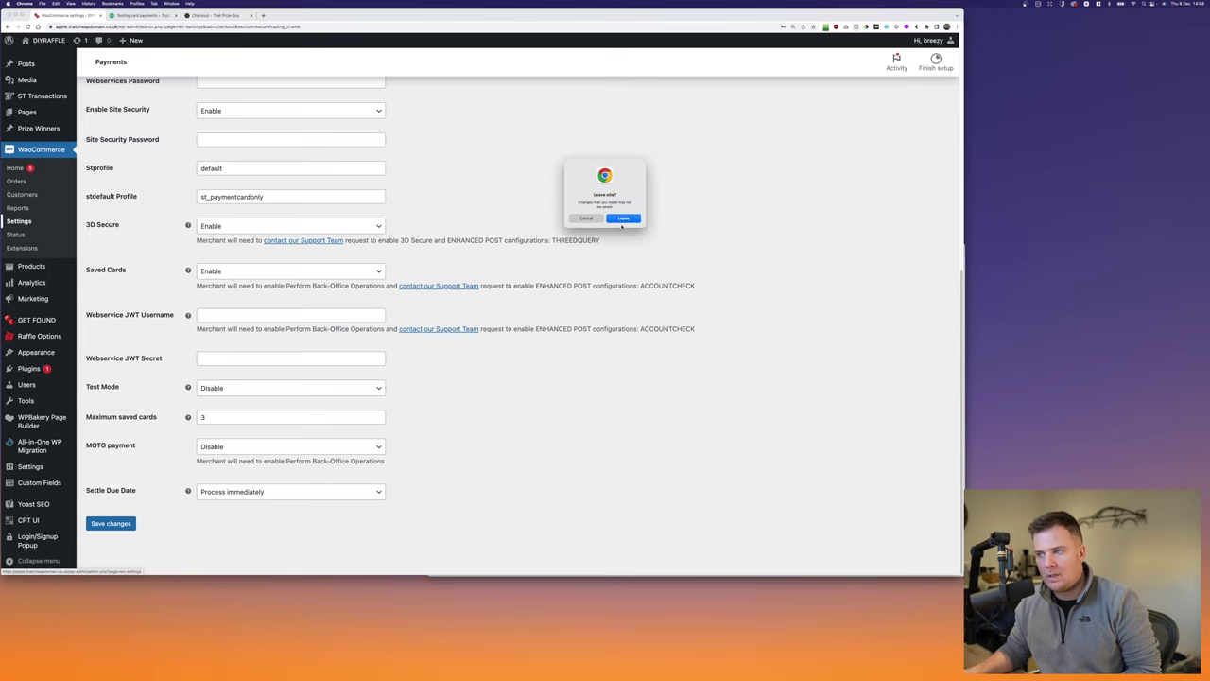
pyautogui.click(622, 220)
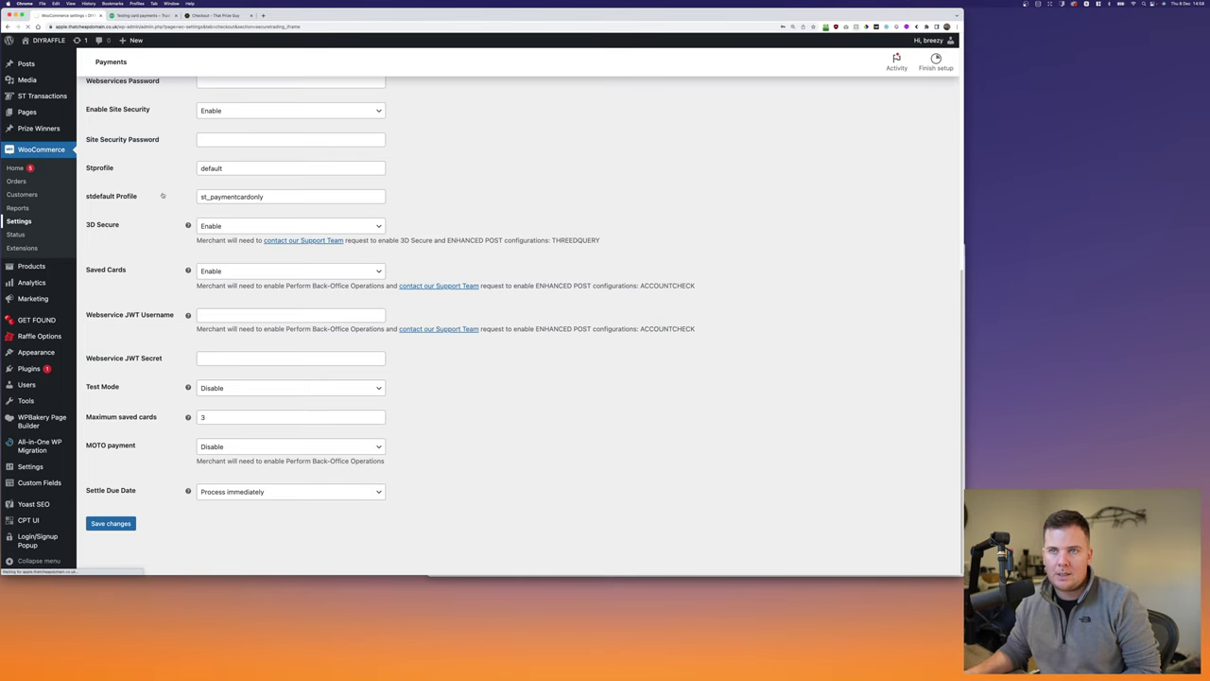
pyautogui.click(190, 103)
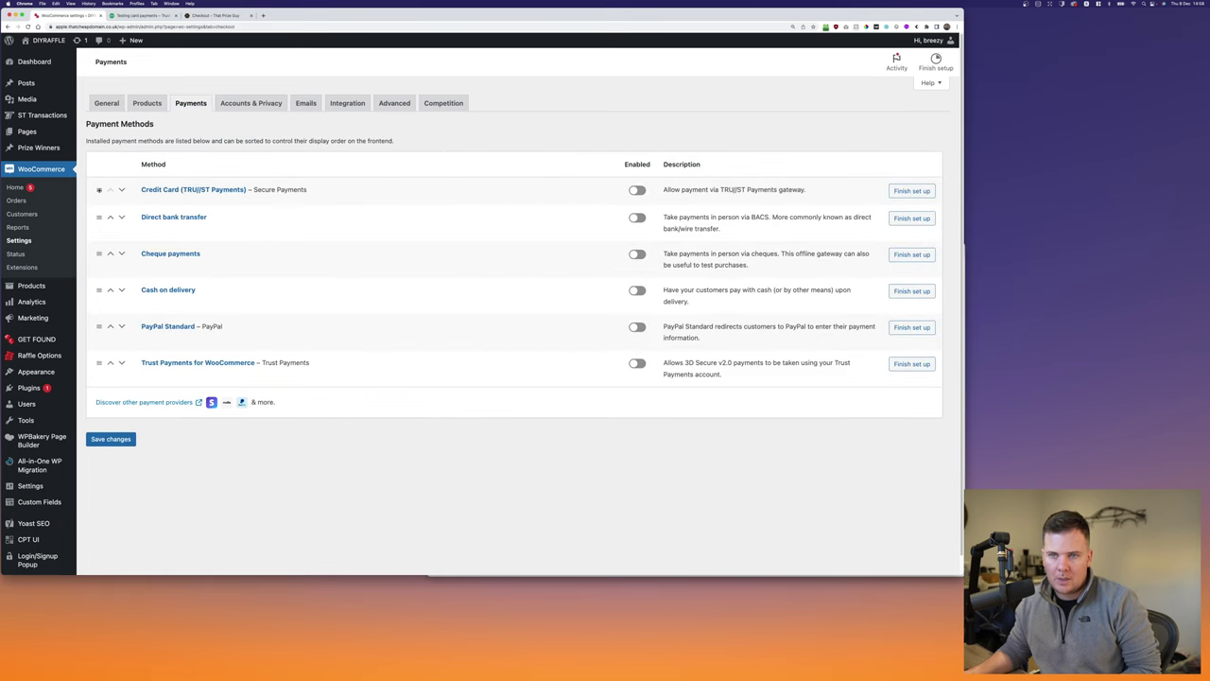
pyautogui.click(637, 190)
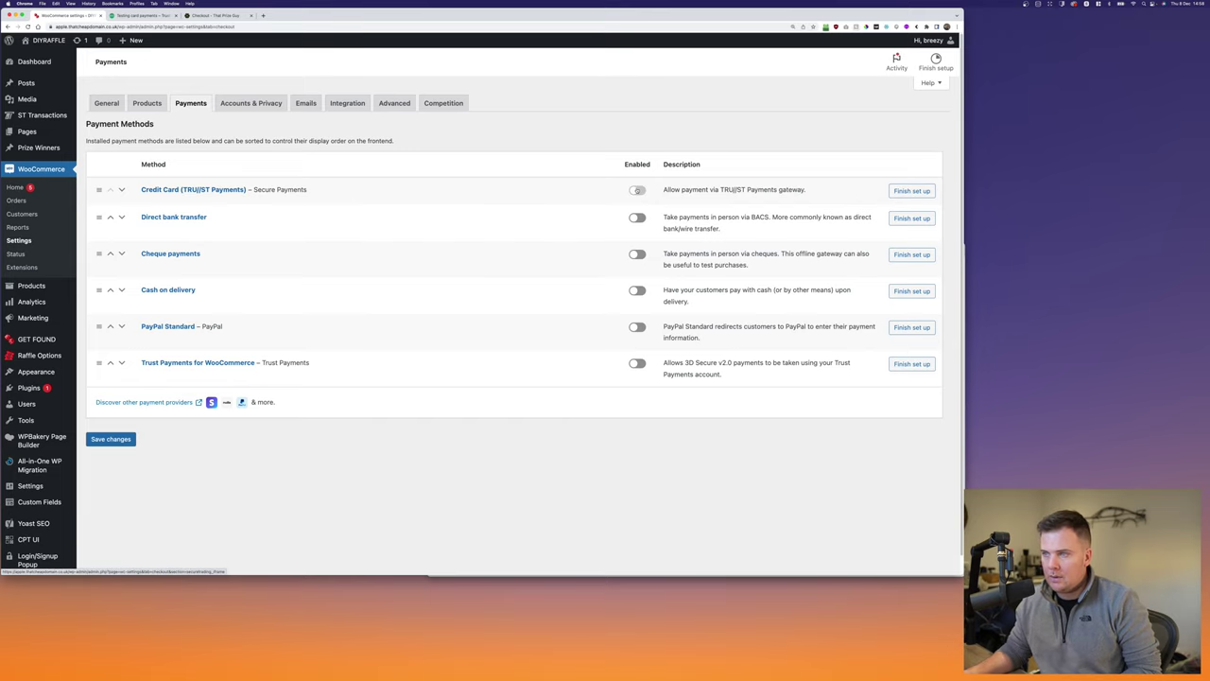
pyautogui.click(127, 440)
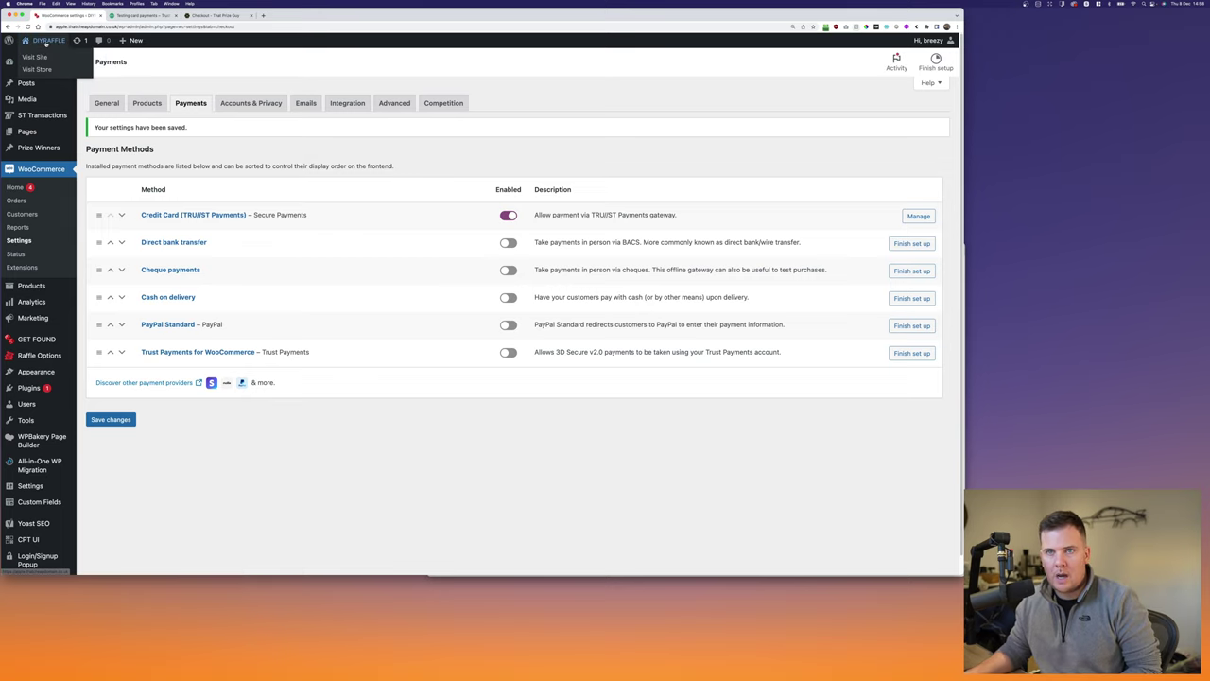
pyautogui.click(44, 56)
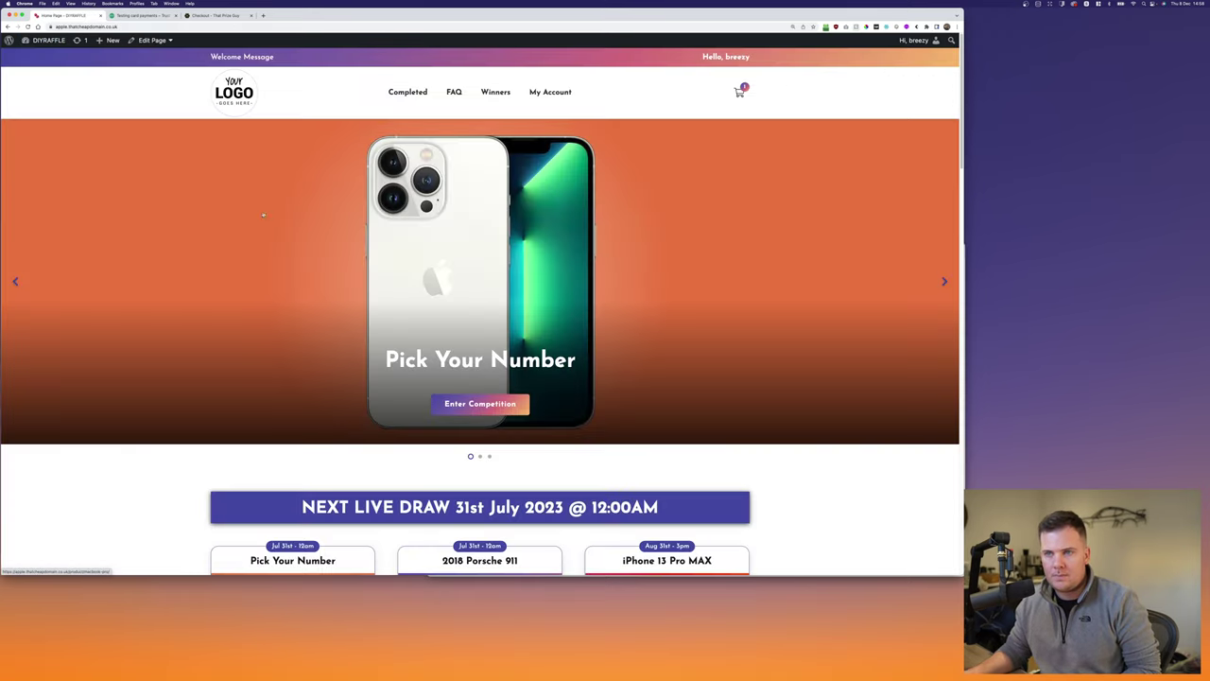
# Step: Open the 2018 Porsche 911 competition and select 4 as the answer
pyautogui.scroll(-5, 334, 368)
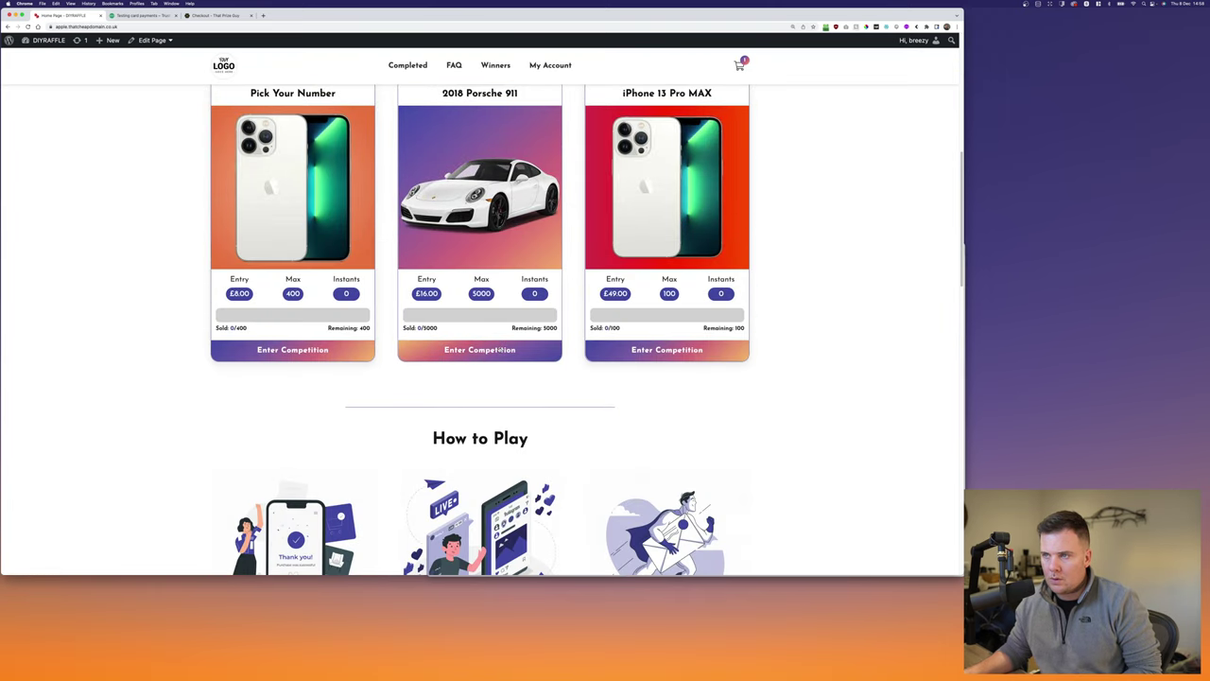
pyautogui.click(509, 349)
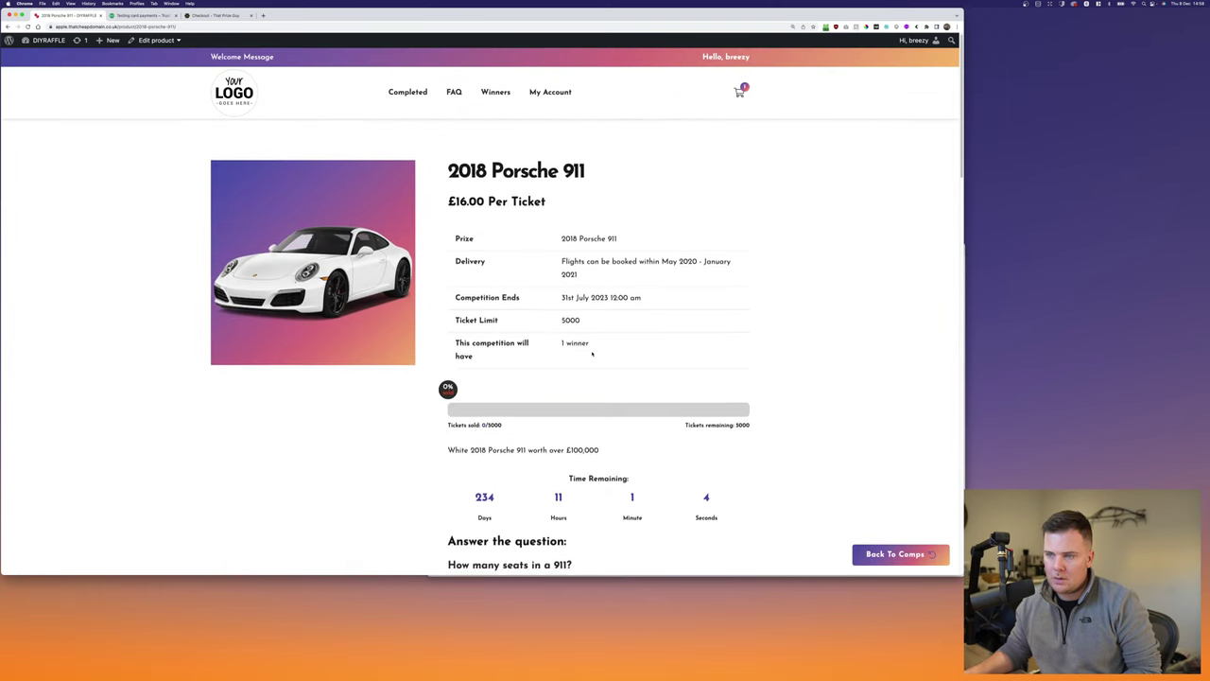
pyautogui.scroll(-5, 536, 331)
pyautogui.click(497, 235)
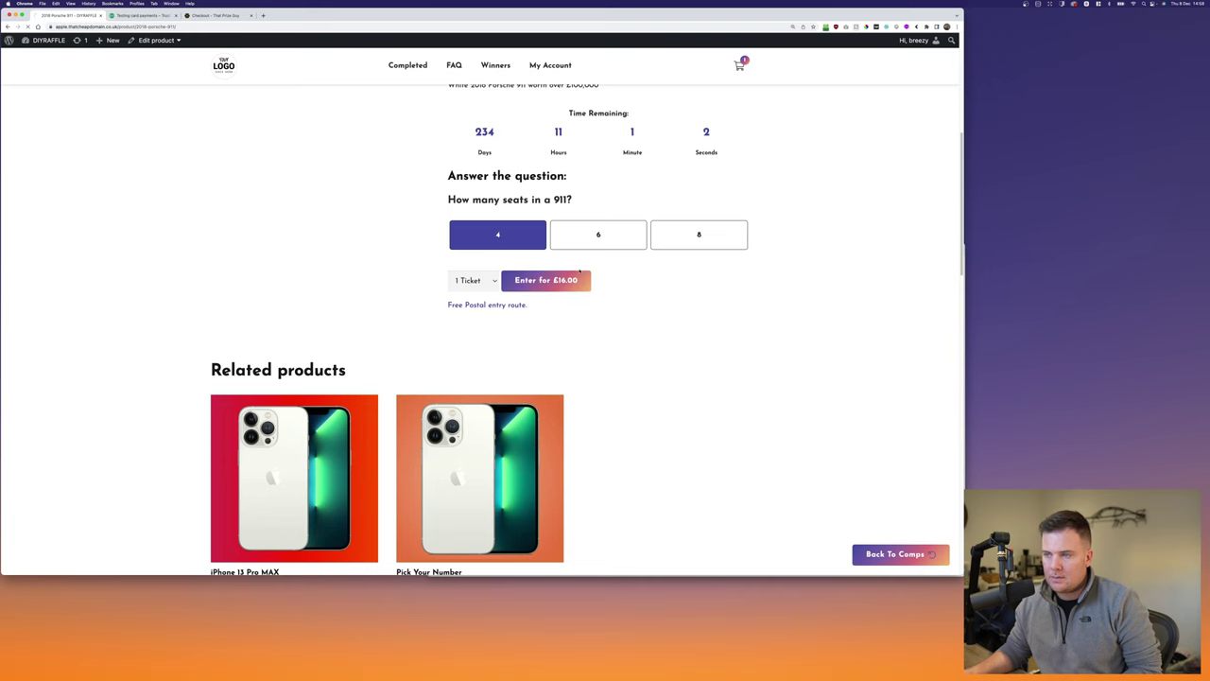
# Step: Check out the two-ticket £32.00 basket via Secure Payments and accept the age and terms declaration
pyautogui.moveTo(740, 90)
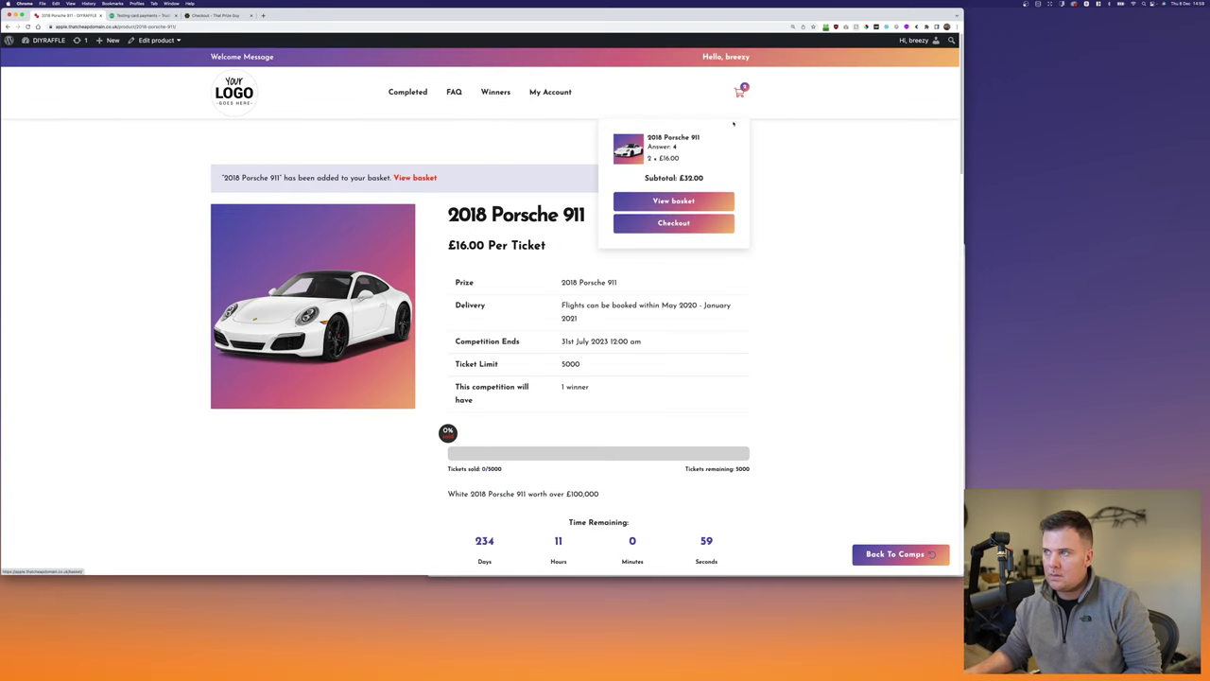
pyautogui.click(689, 227)
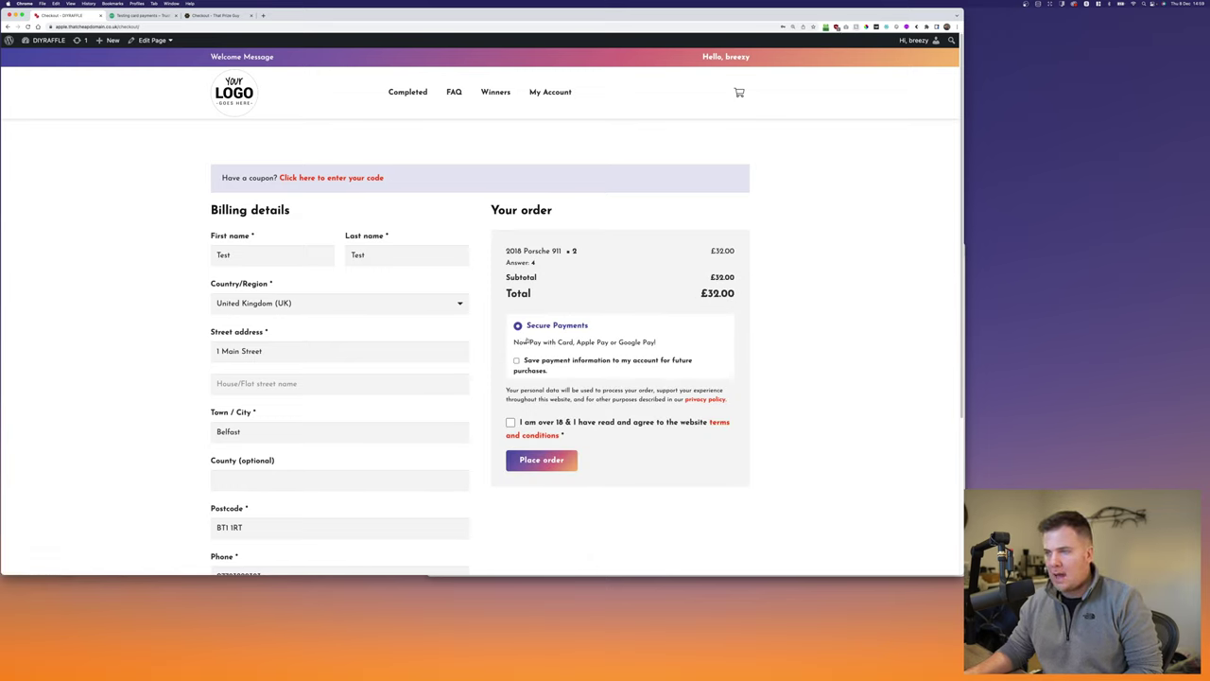
pyautogui.moveTo(512, 342); pyautogui.dragTo(679, 350)
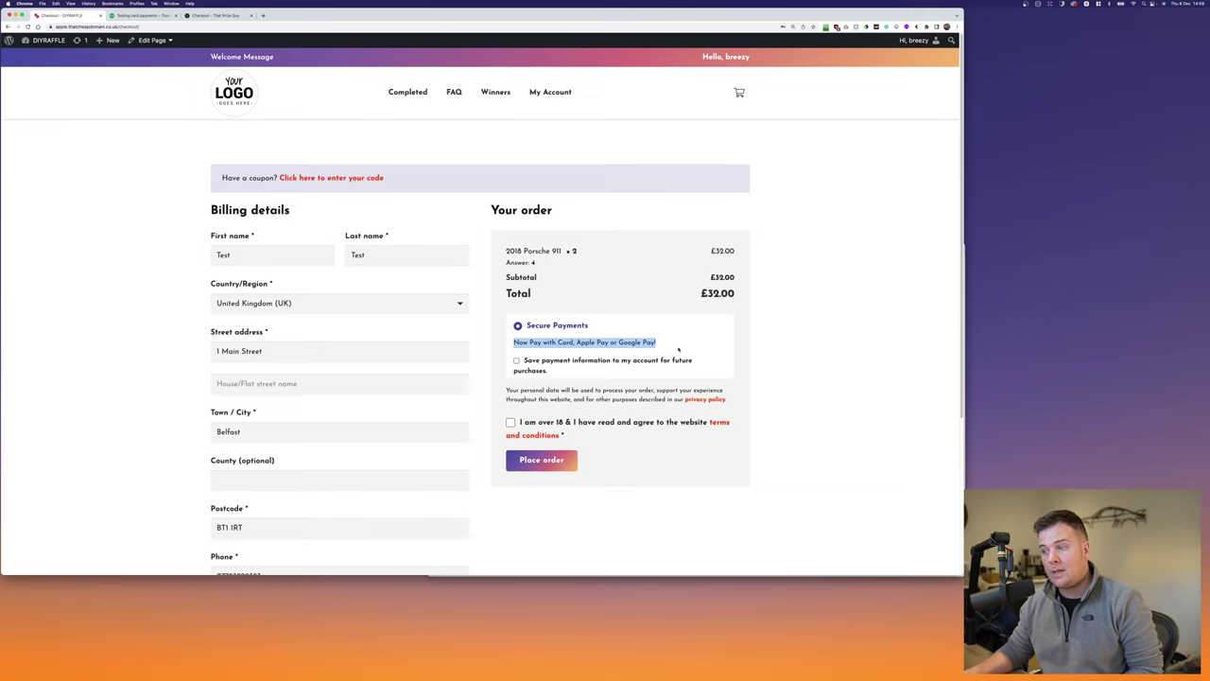
pyautogui.click(676, 349)
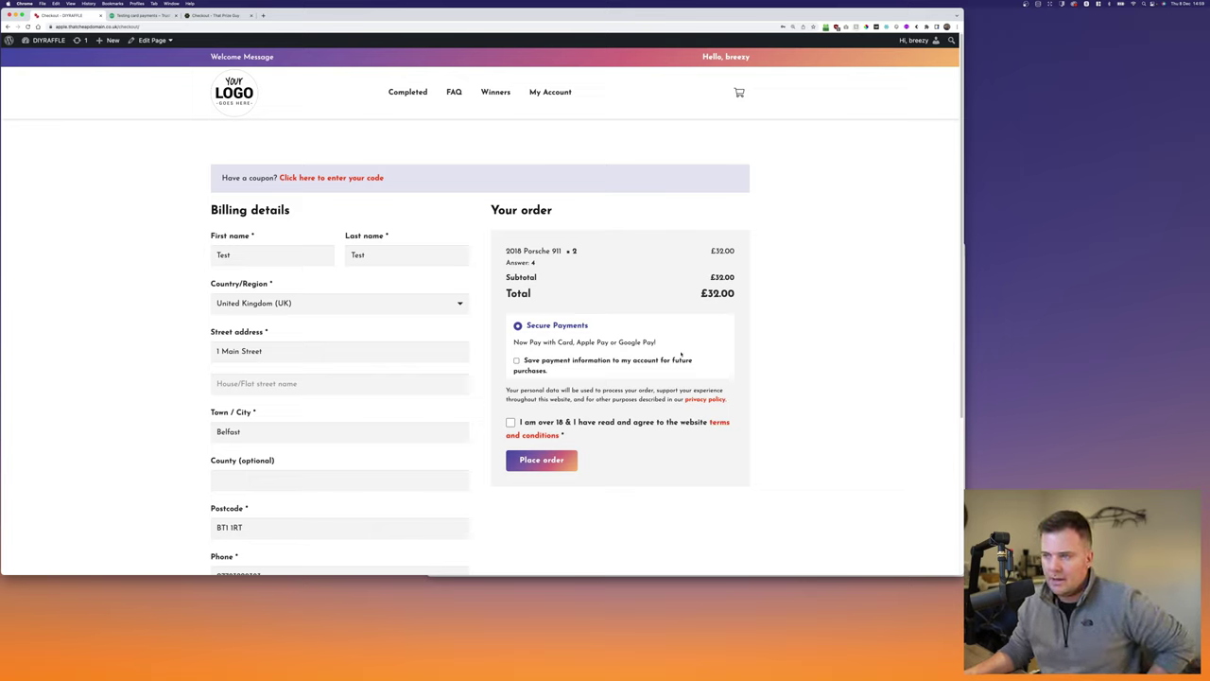
pyautogui.click(511, 422)
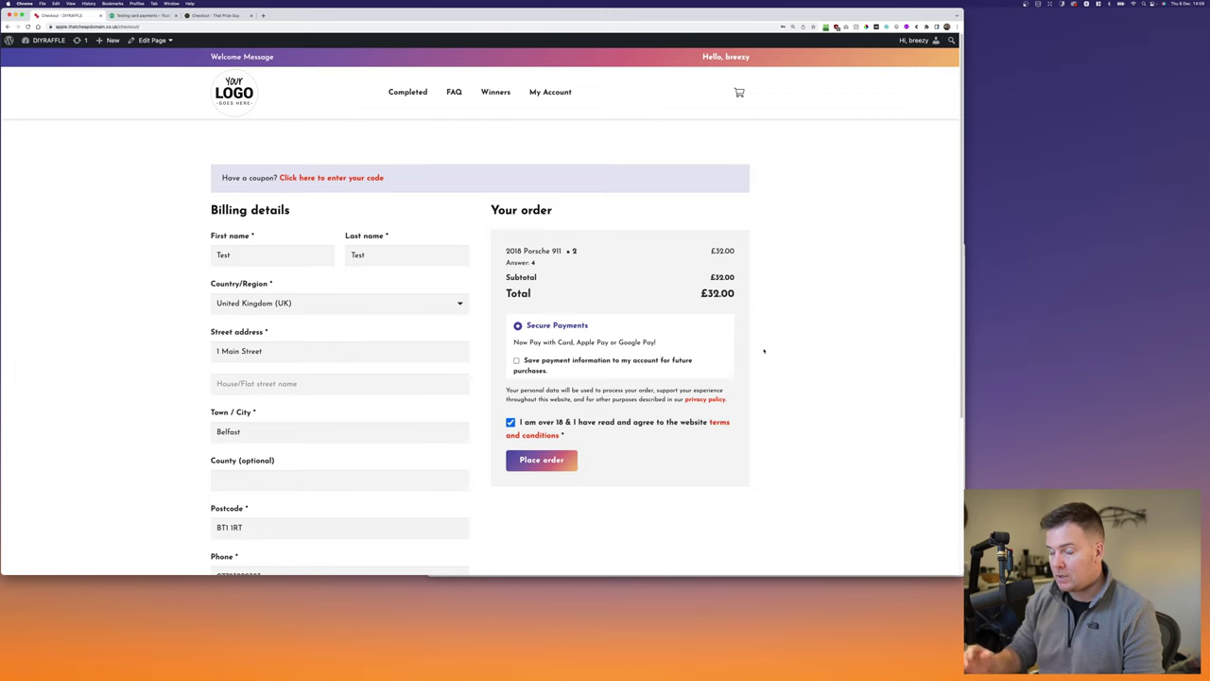
# Step: Place the £32.00 order for two 2018 Porsche 911 tickets via Secure Payments
pyautogui.click(525, 462)
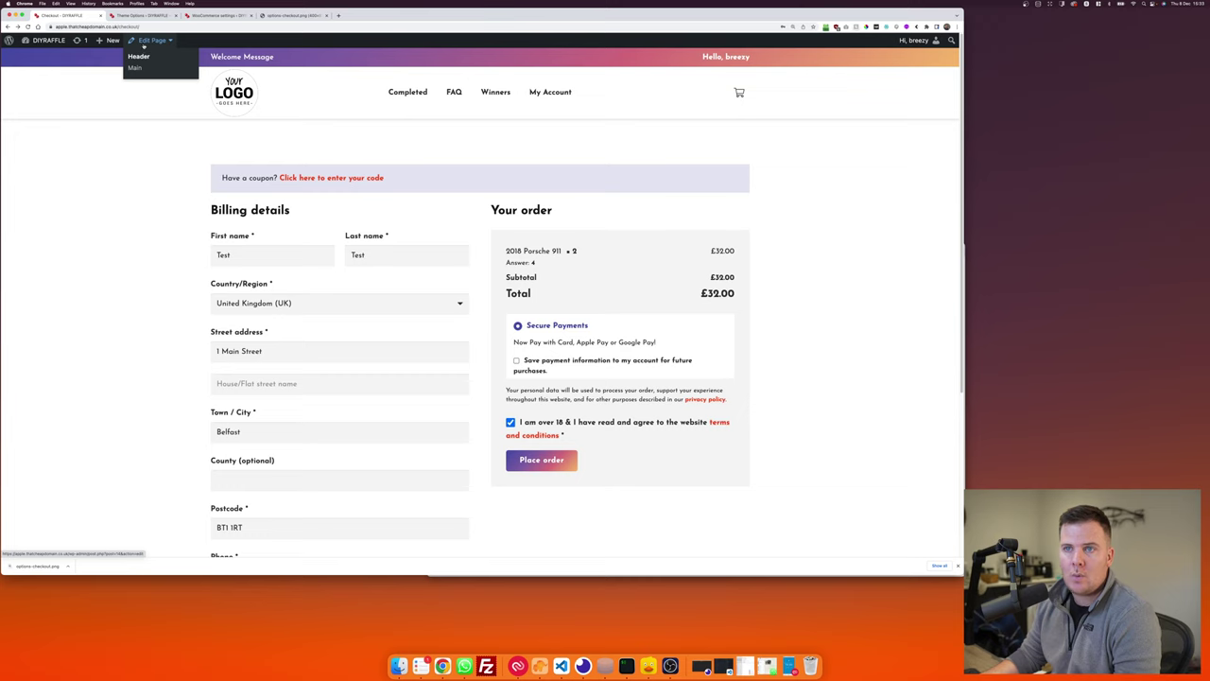
# Step: Open the Credit Card (TRU//ST Payments) gateway settings under WooCommerce > Settings > Payments
pyautogui.click(38, 58)
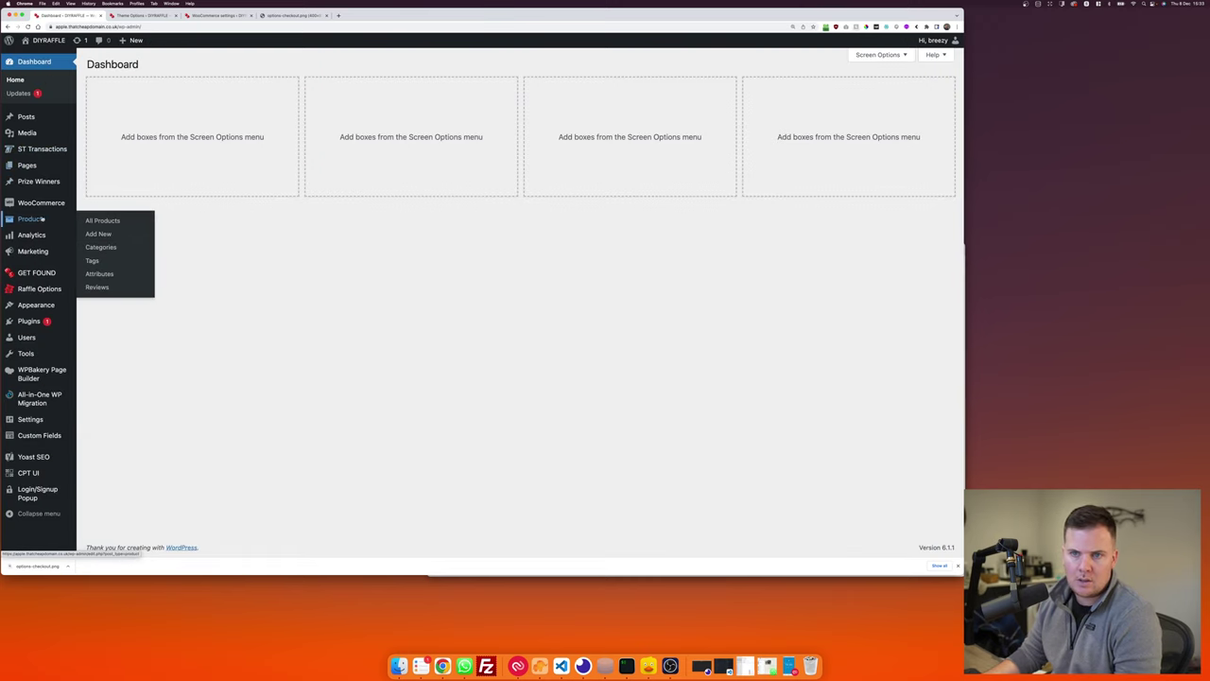
pyautogui.moveTo(38, 202)
pyautogui.click(97, 257)
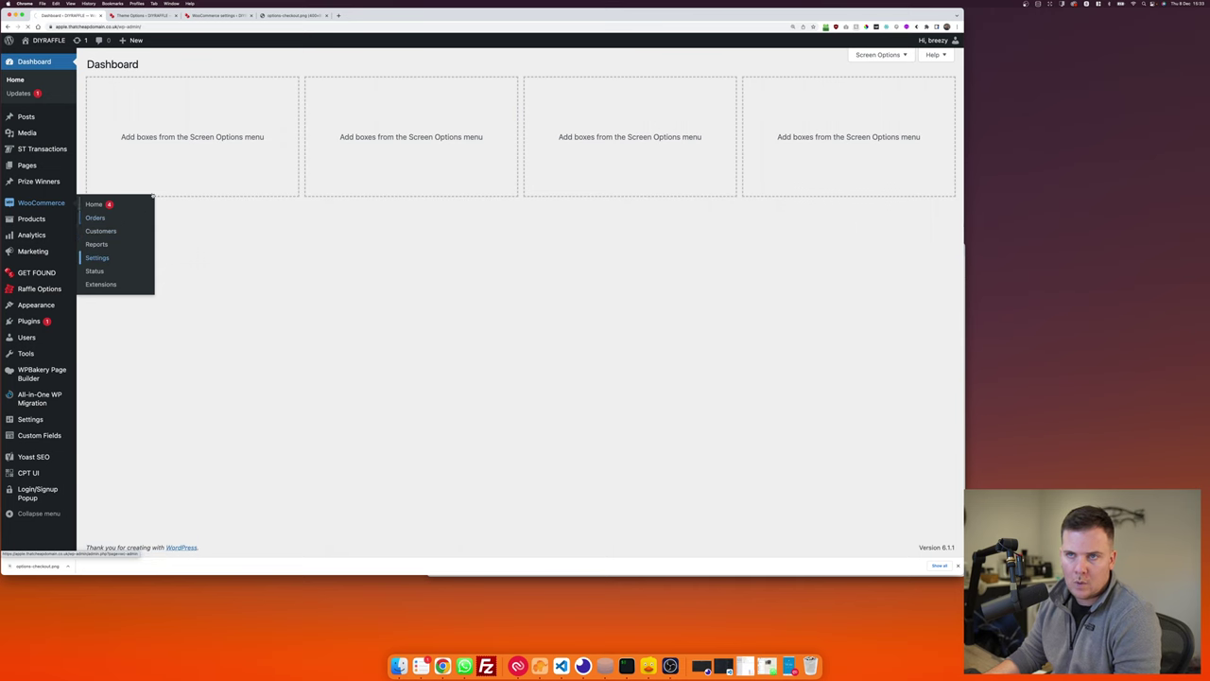
pyautogui.click(190, 104)
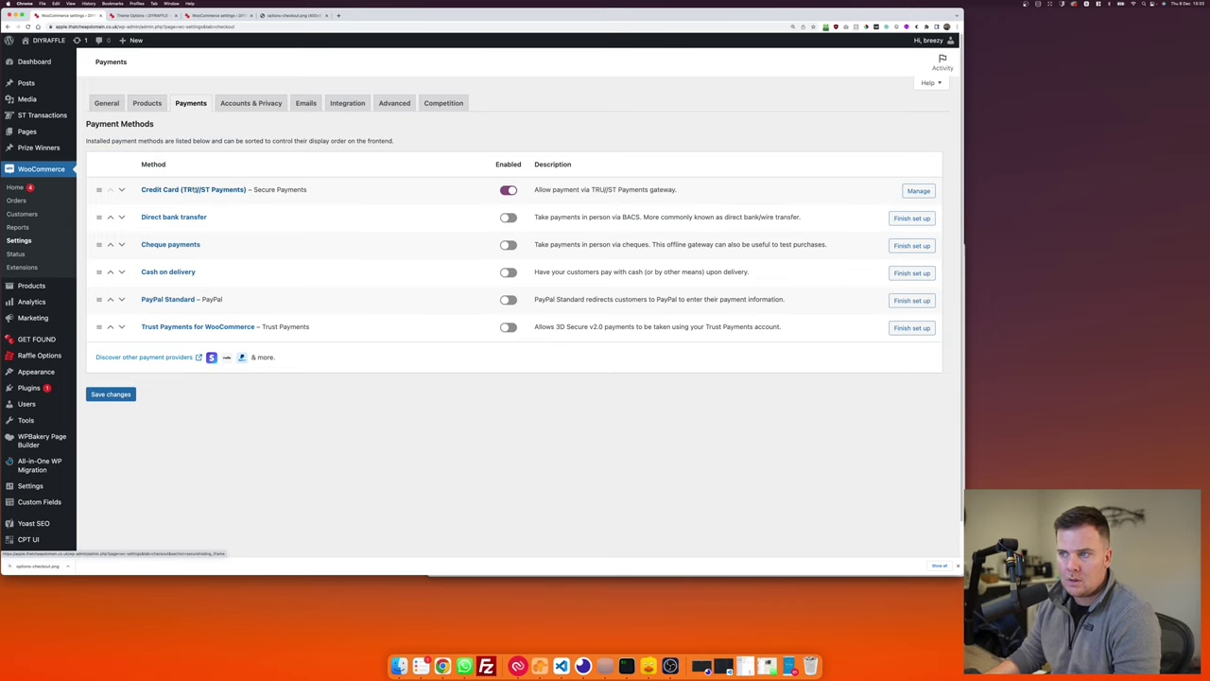
pyautogui.click(194, 190)
pyautogui.click(353, 224)
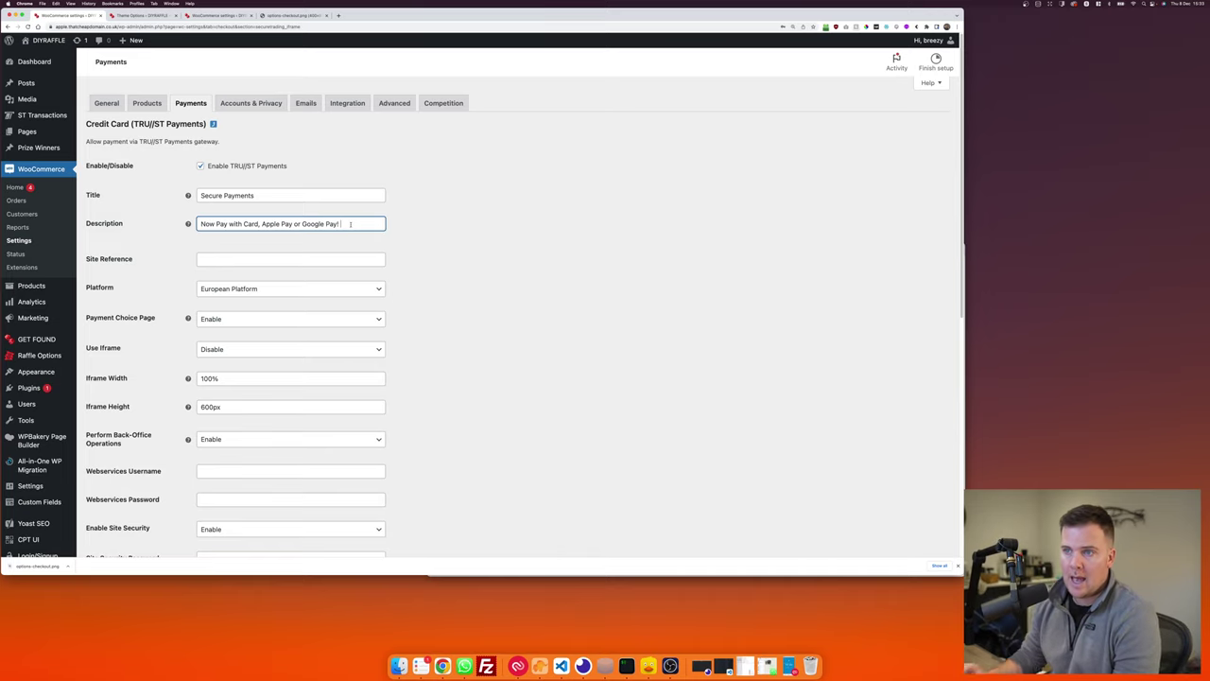
# Step: Save the Visa, Mastercard, Apple Pay and Google Pay logo image to disk
pyautogui.click(293, 15)
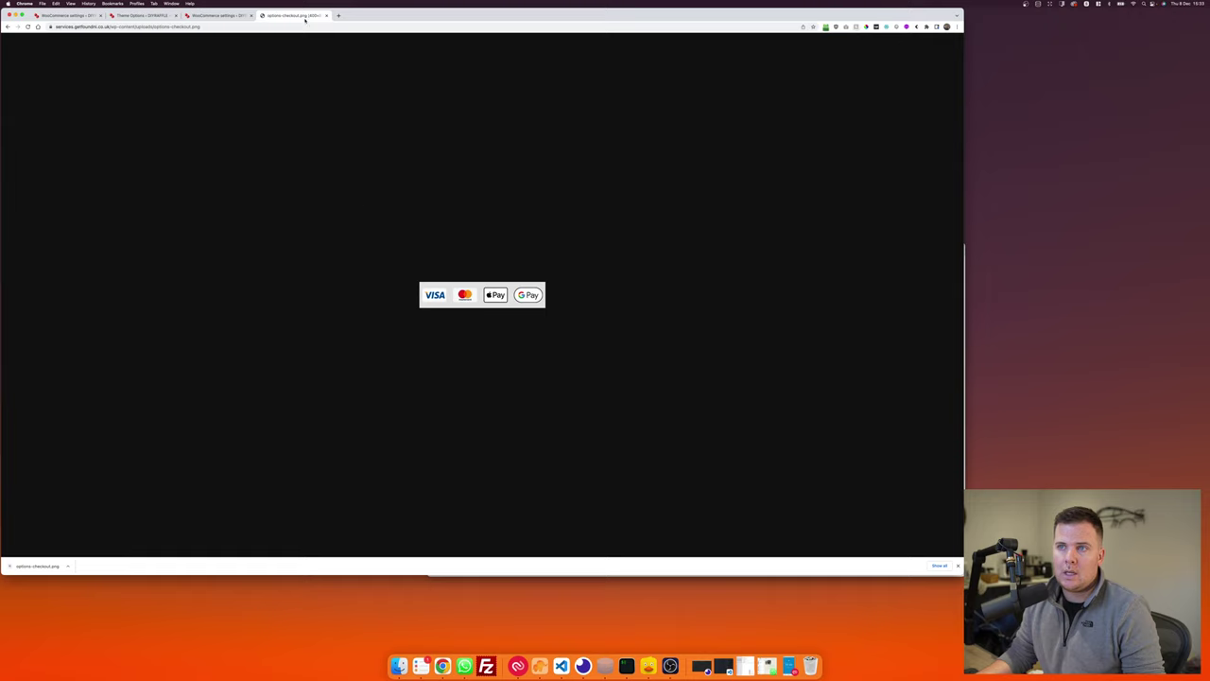
pyautogui.rightClick(491, 295)
pyautogui.click(515, 306)
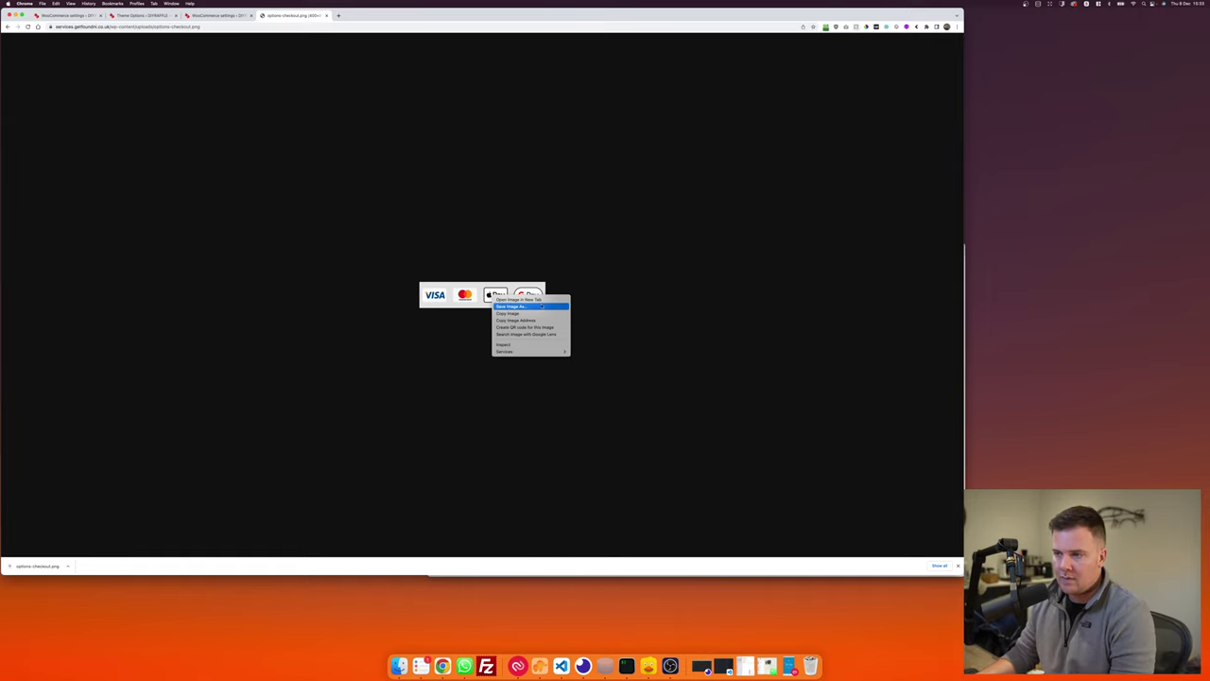
# Step: Upload options-checkout.png to the Media Library and copy its file URL into the code editor
pyautogui.click(66, 15)
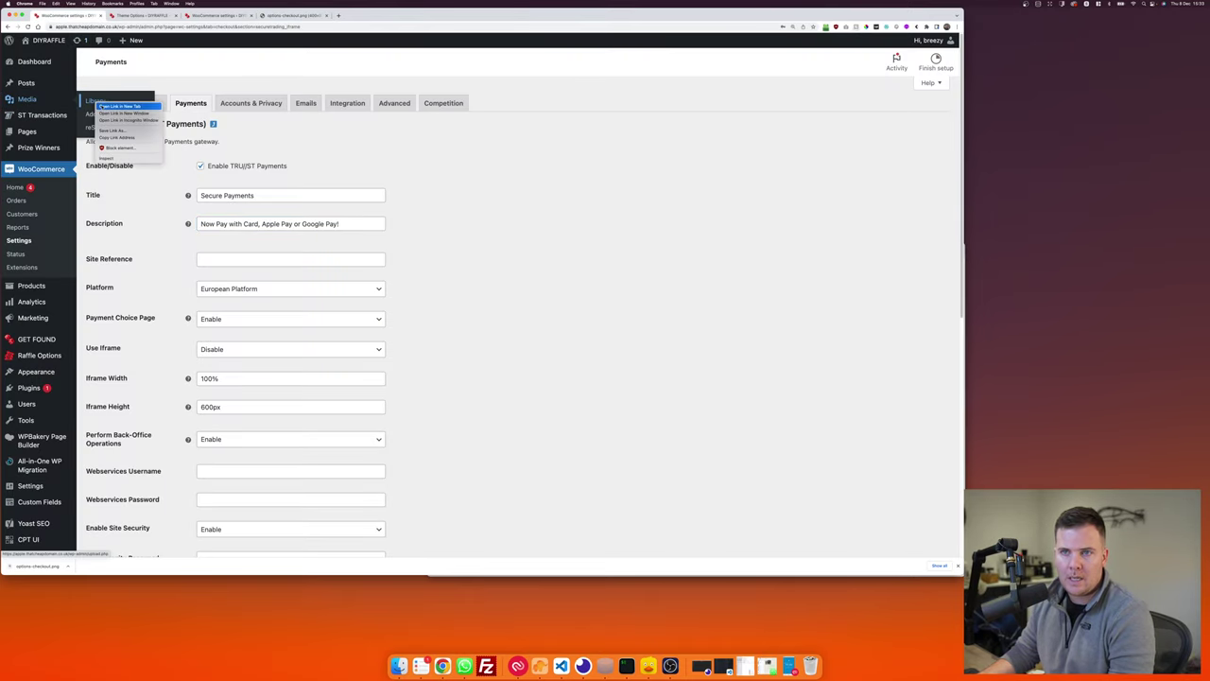
pyautogui.keyDown('super'); pyautogui.click(95, 101); pyautogui.keyUp('super')
pyautogui.click(136, 16)
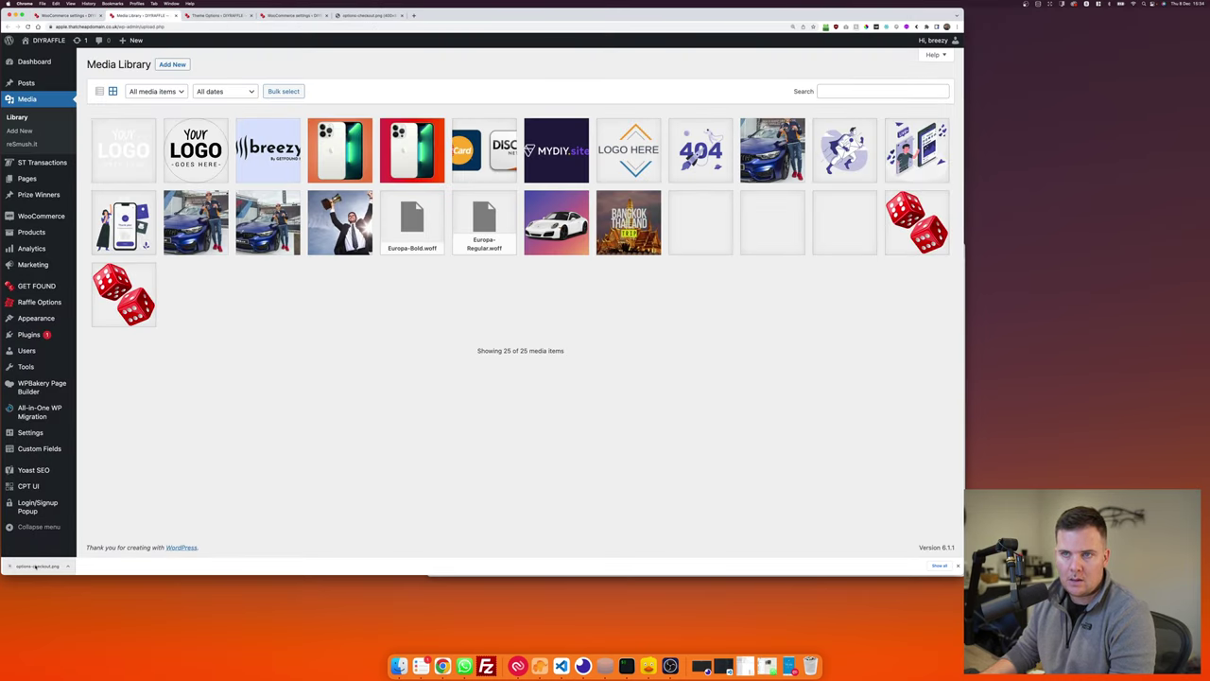
pyautogui.moveTo(36, 565); pyautogui.dragTo(295, 317)
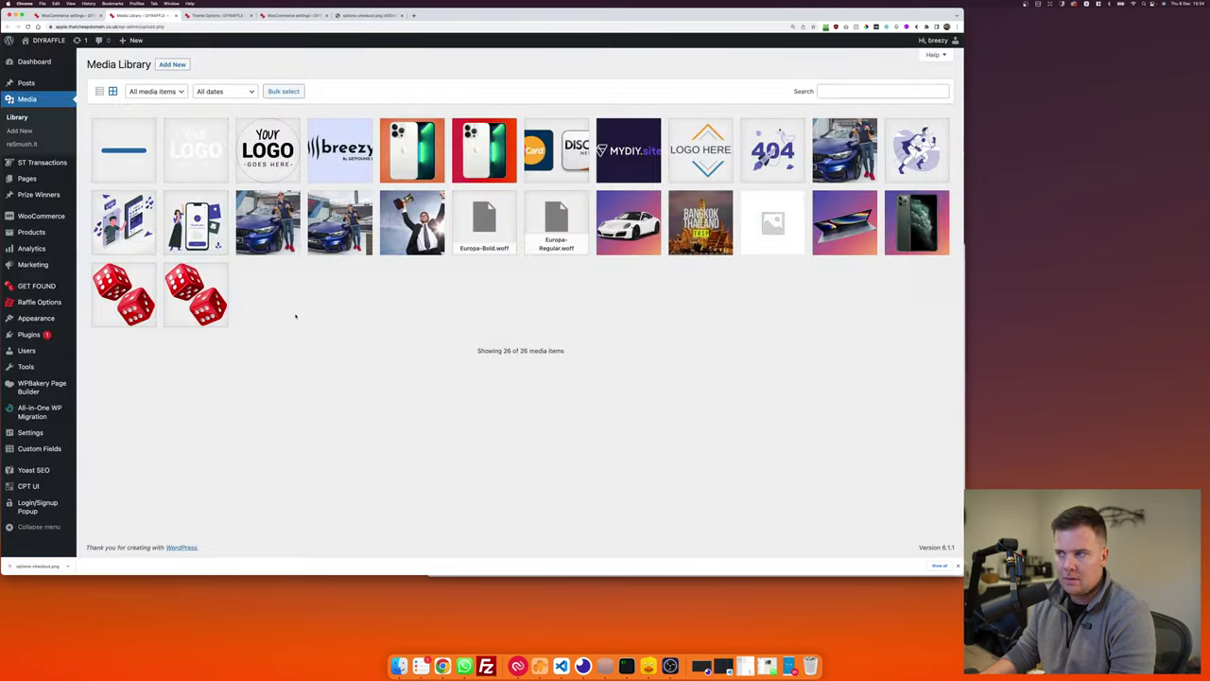
pyautogui.click(144, 163)
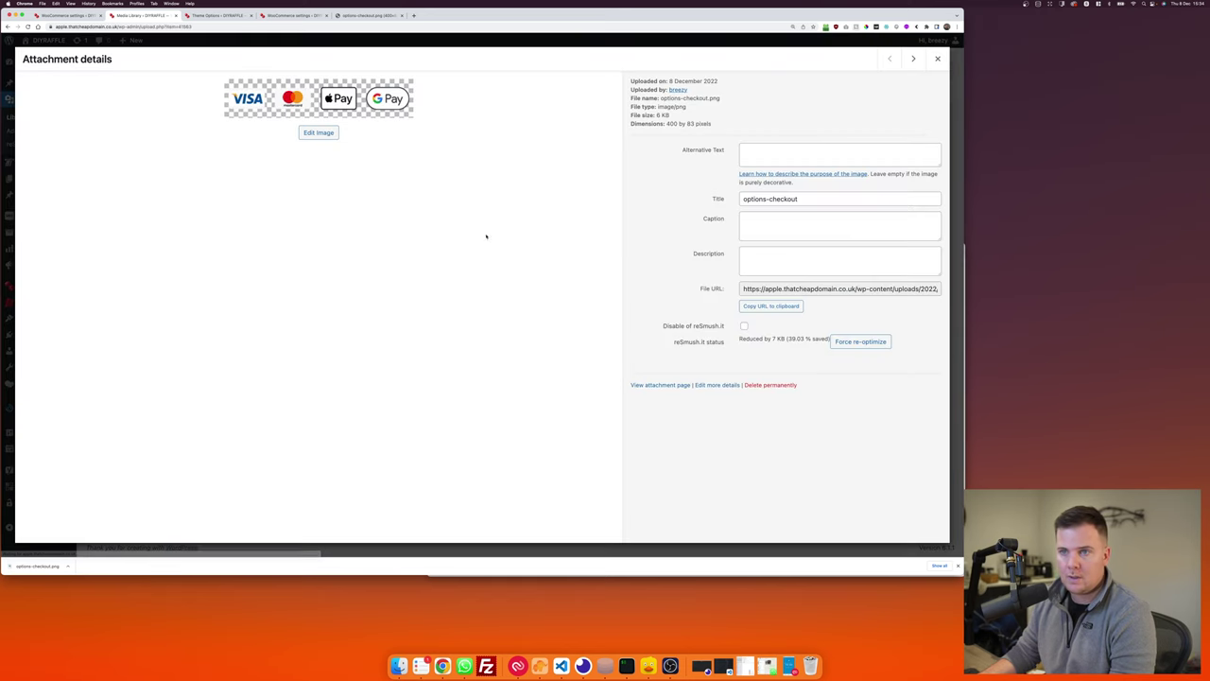
pyautogui.click(799, 306)
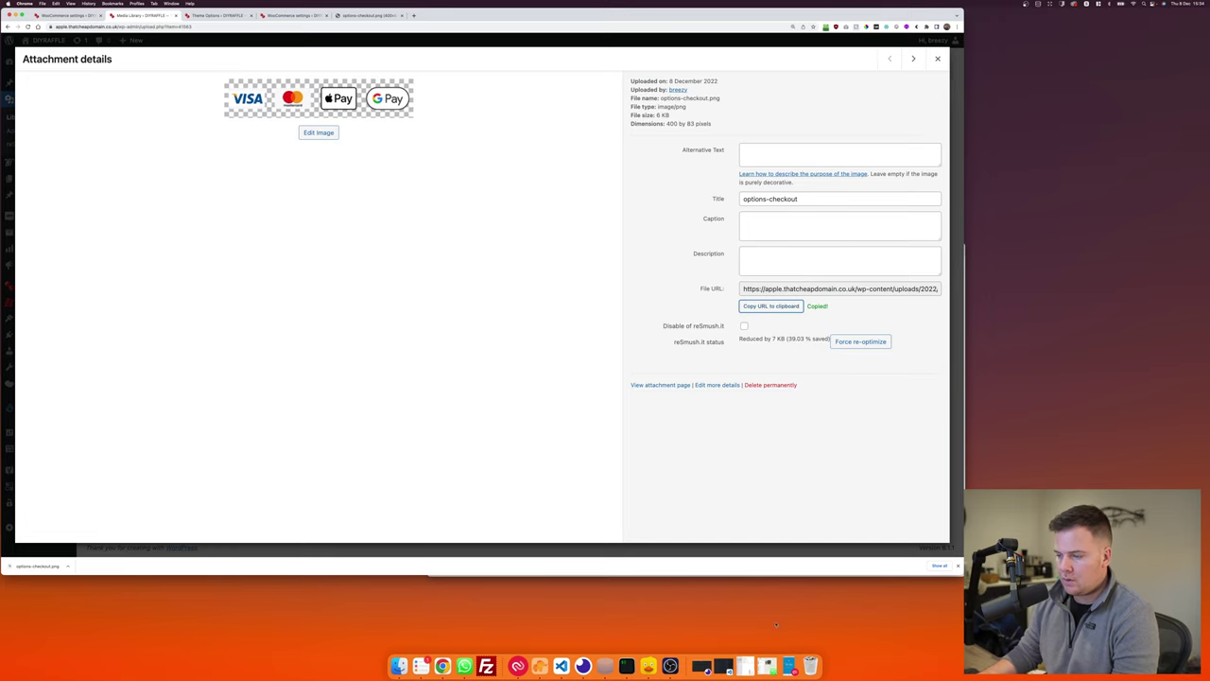
pyautogui.click(722, 665)
pyautogui.moveTo(691, 153); pyautogui.dragTo(602, 140)
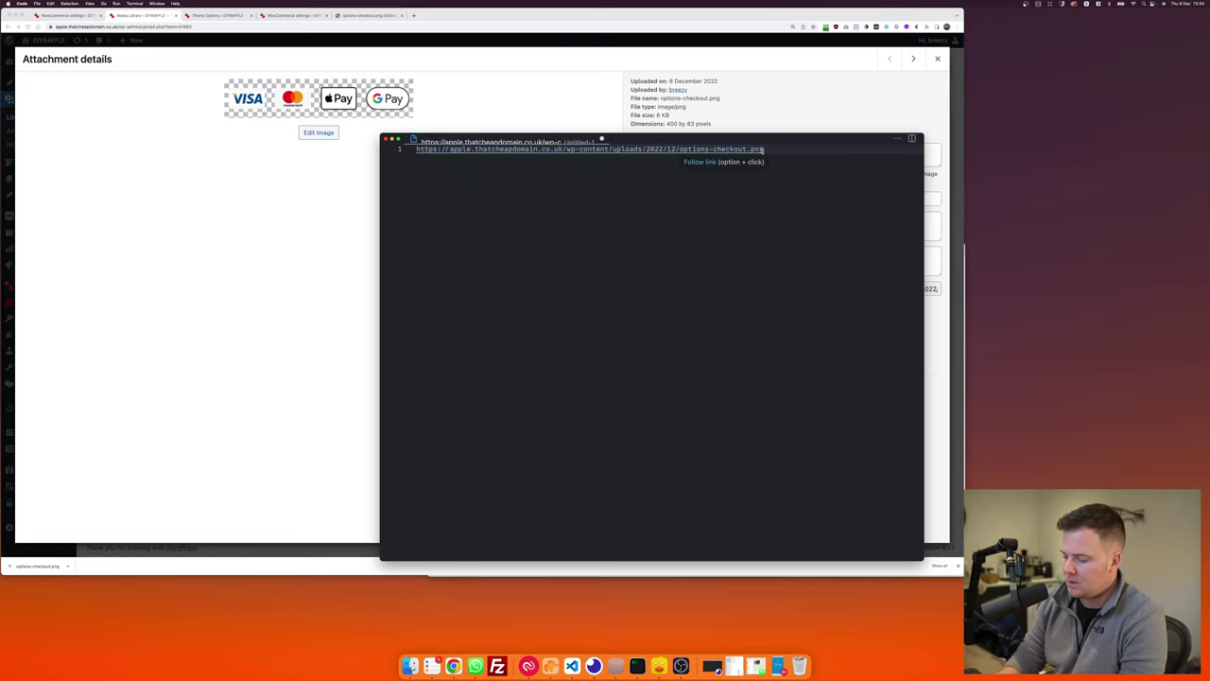
# Step: Wrap the options-checkout.png URL in an <img src="..."/> tag, delete the bare URL line, and select the tag
pyautogui.press('super+minus')
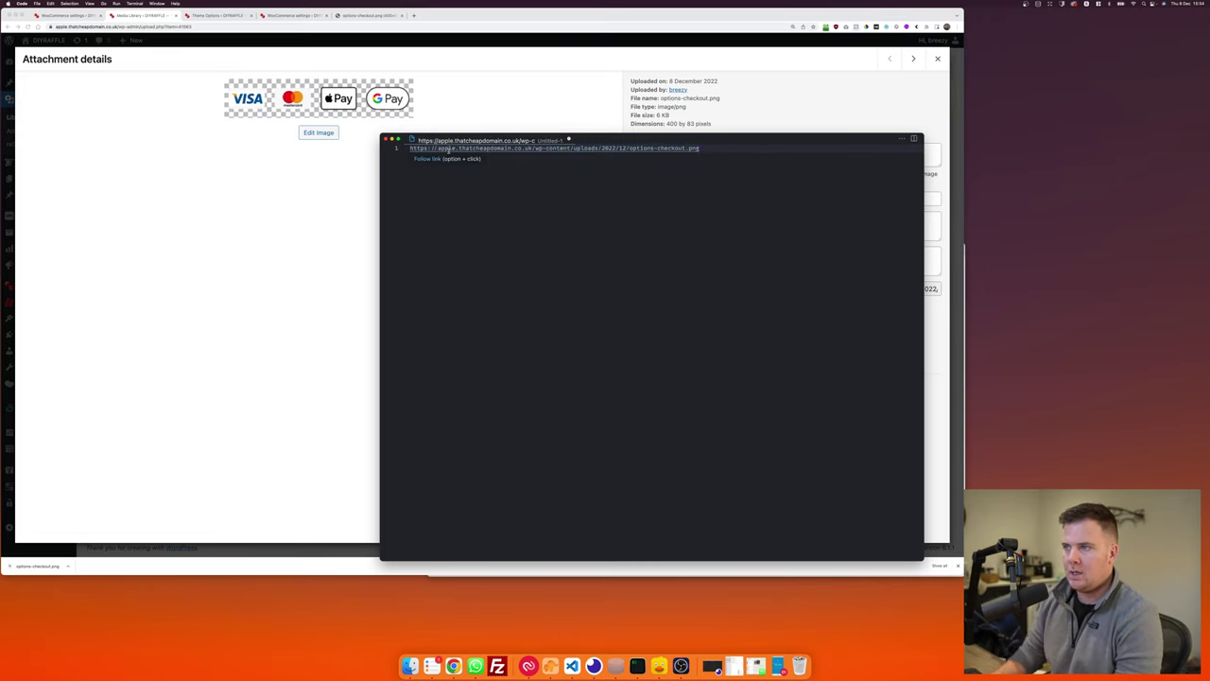
pyautogui.moveTo(619, 139); pyautogui.dragTo(775, 393)
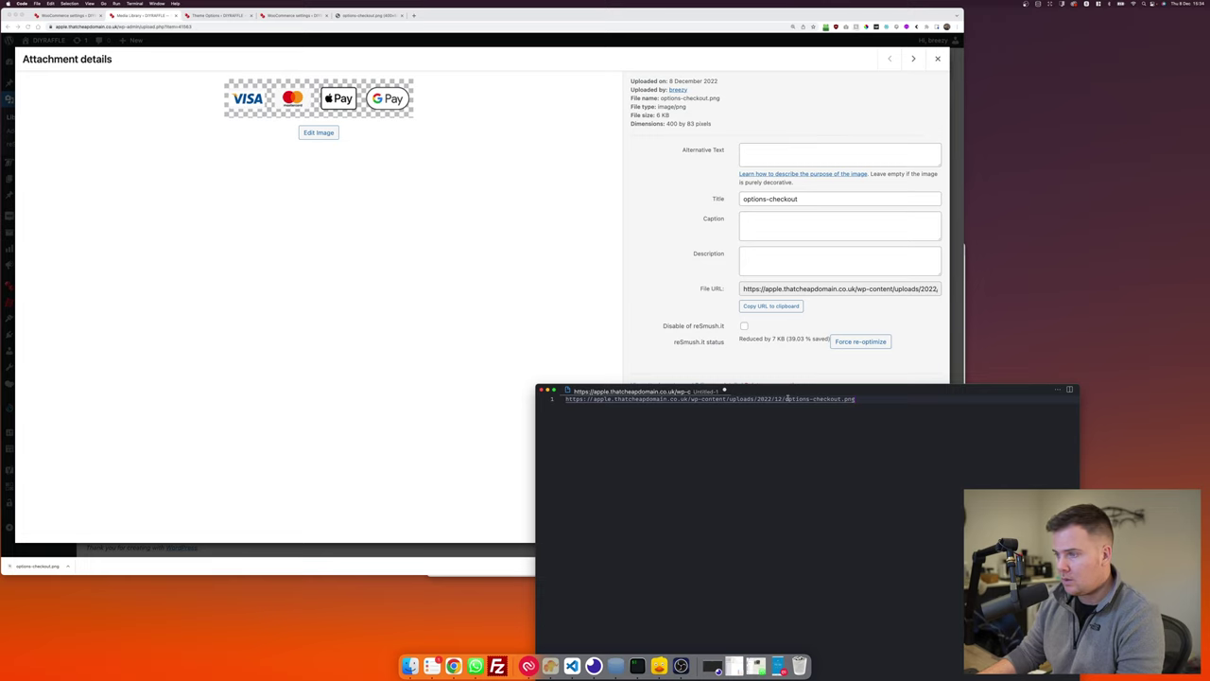
pyautogui.moveTo(803, 394); pyautogui.dragTo(677, 287)
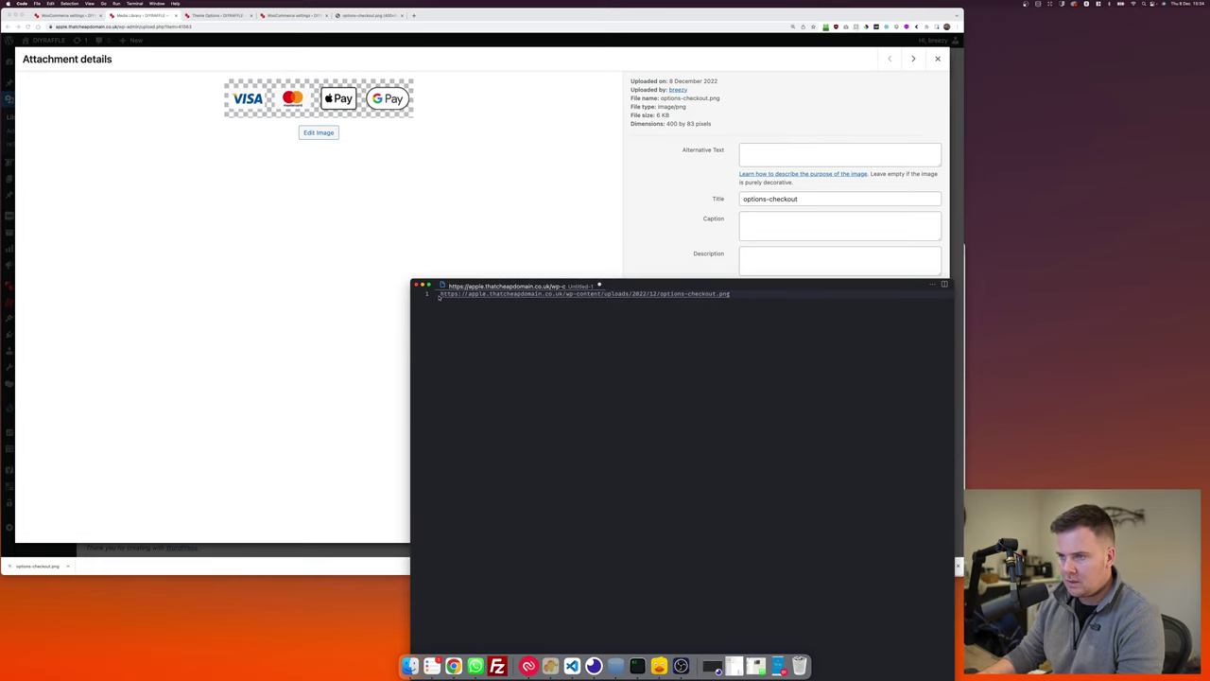
pyautogui.press('Return')
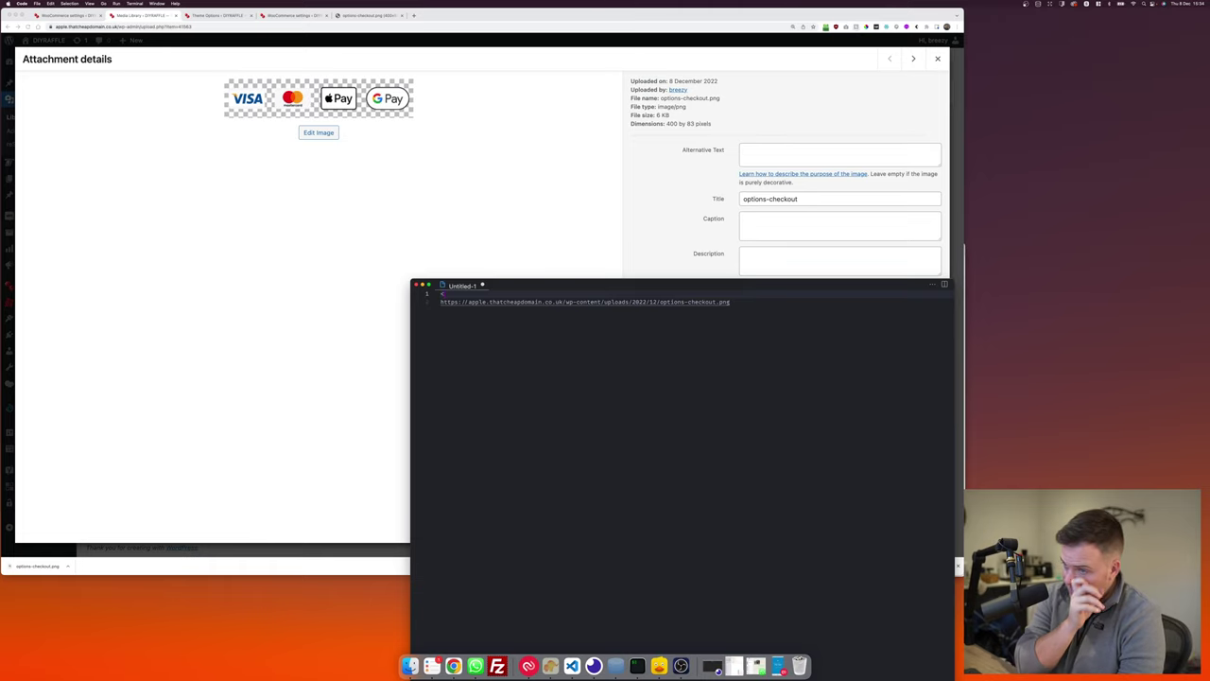
pyautogui.write('<')
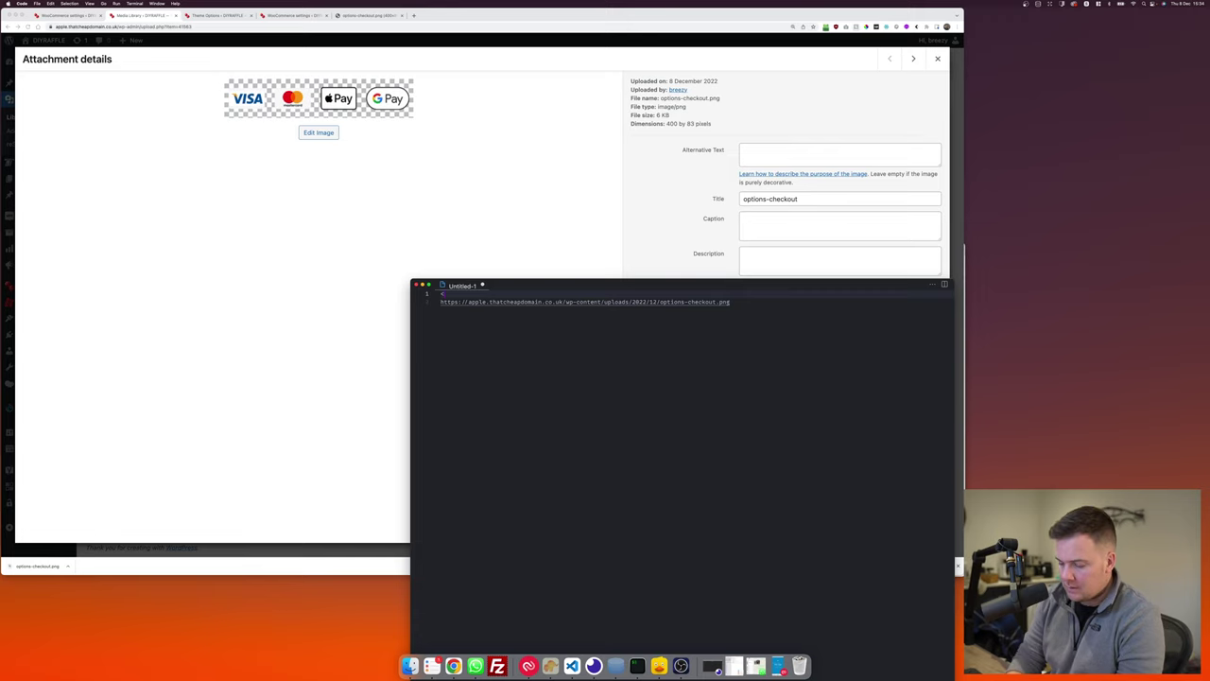
pyautogui.write('img src="')
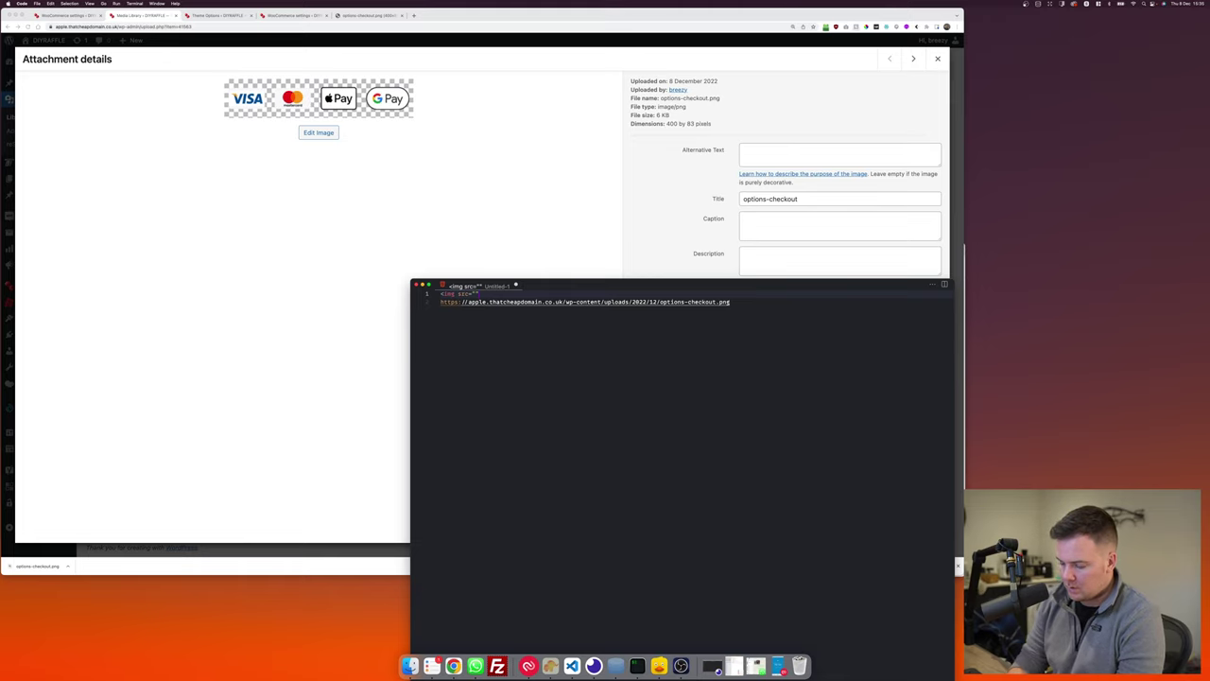
pyautogui.write('/>')
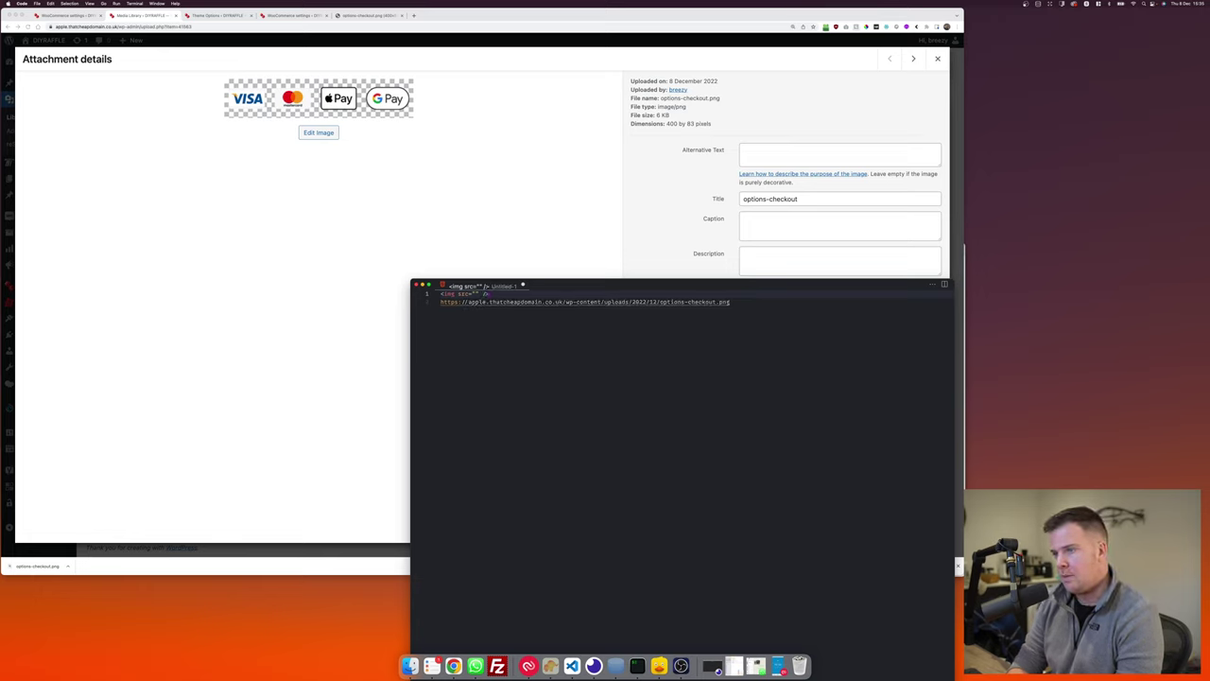
pyautogui.press('BackSpace')
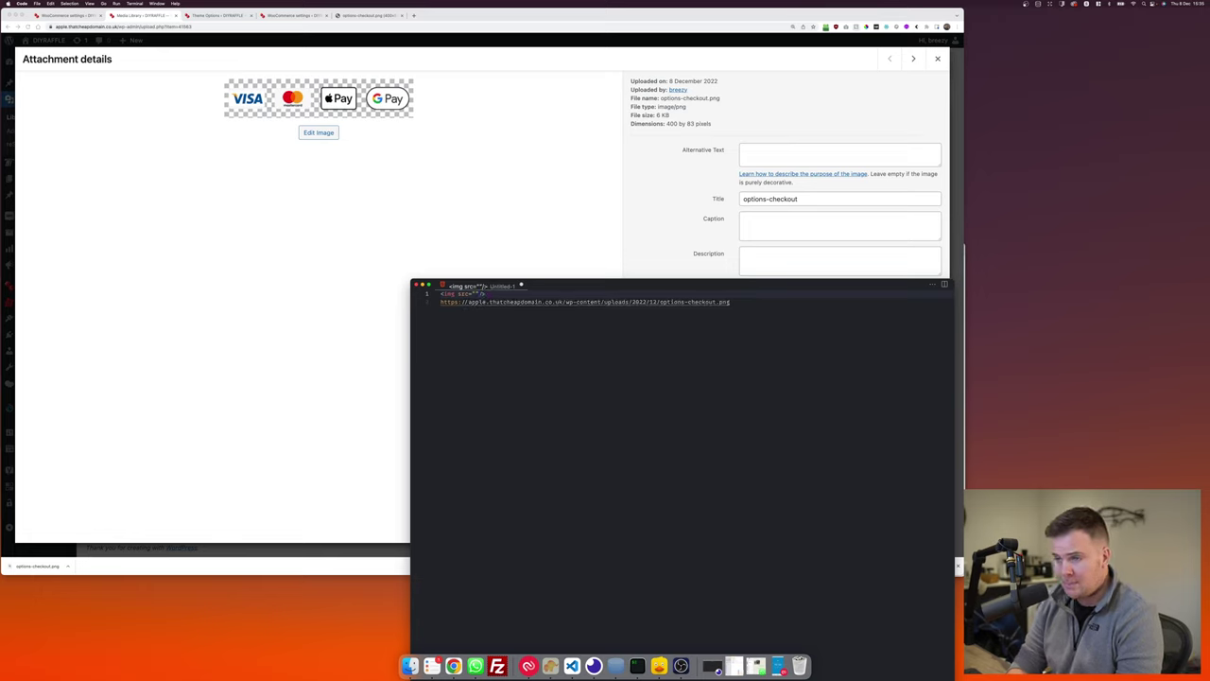
pyautogui.press('super+v')
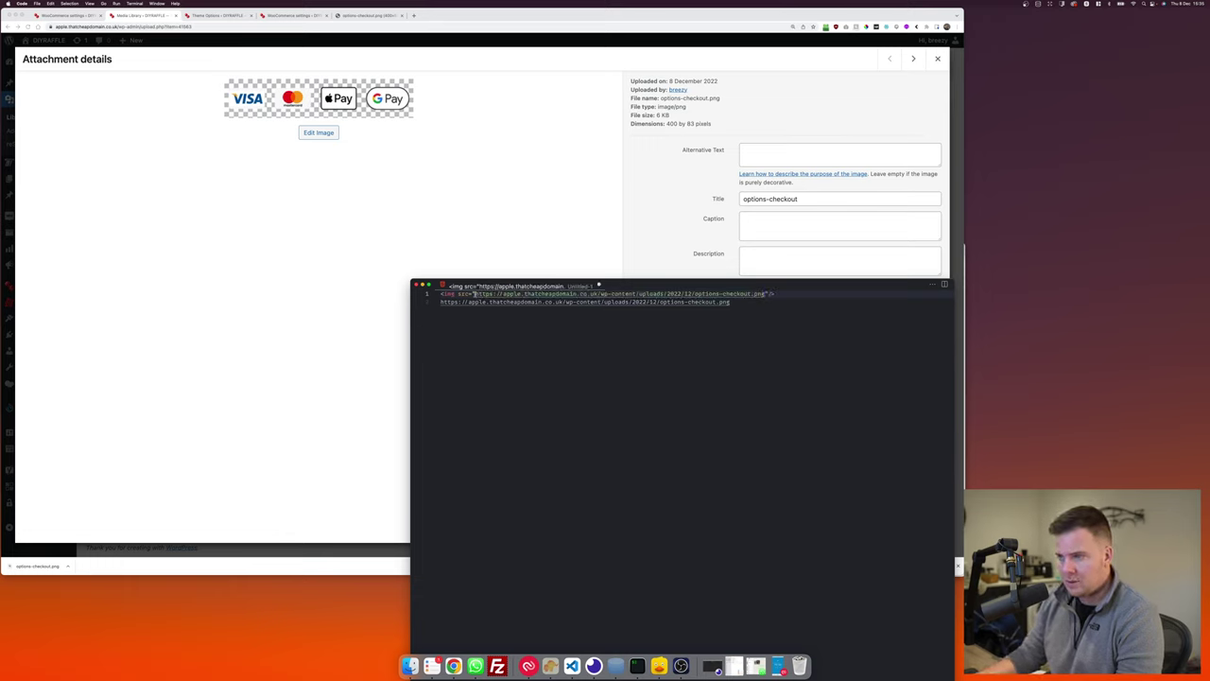
pyautogui.press('super+shift+k')
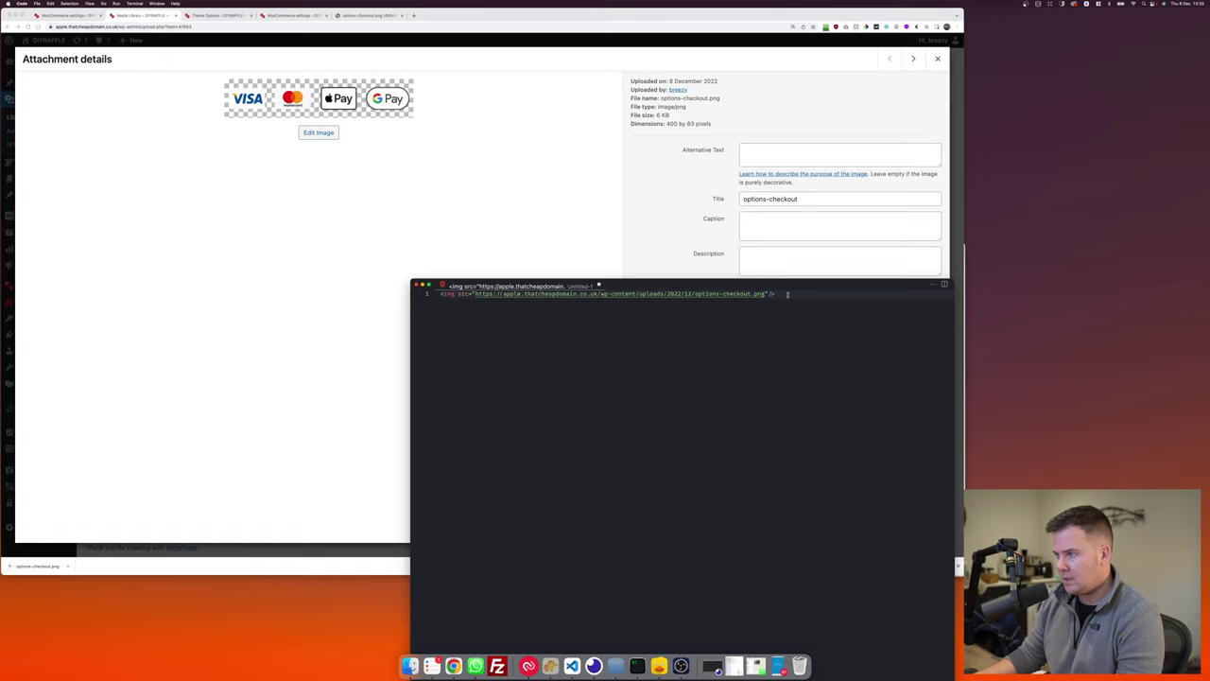
pyautogui.moveTo(775, 294); pyautogui.dragTo(426, 296)
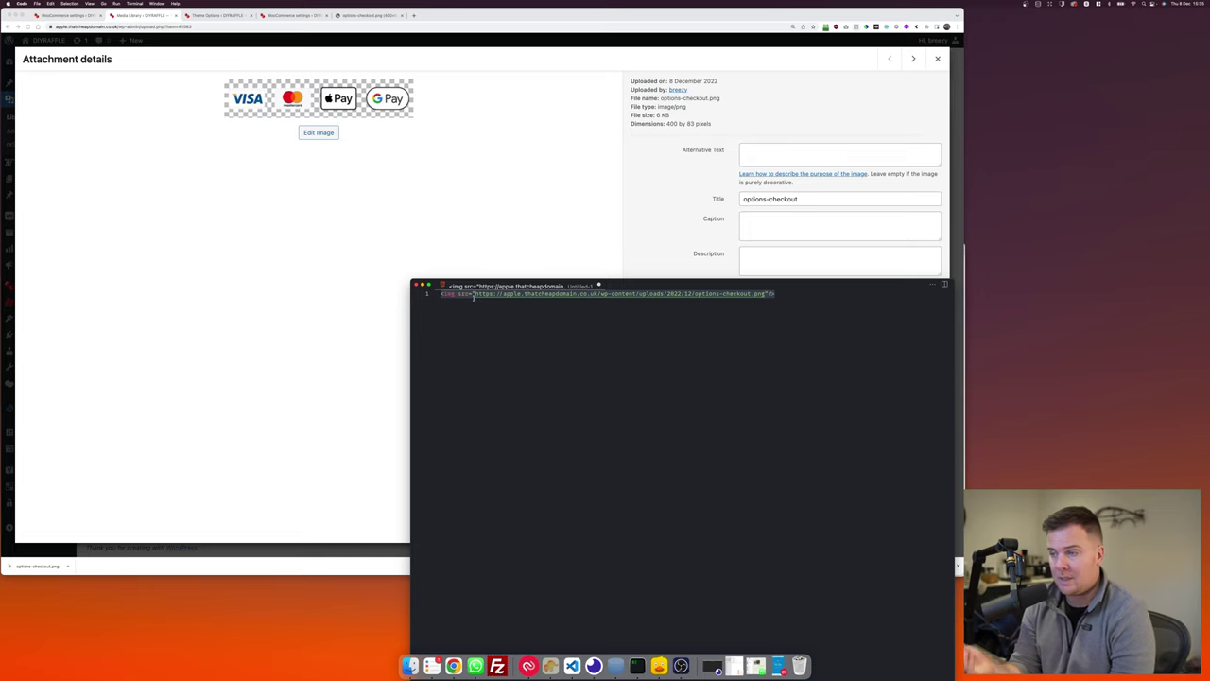
# Step: Paste the <img> tag after 'Google Pay!' in the TRU//ST Payments Description field
pyautogui.click(464, 183)
pyautogui.click(66, 15)
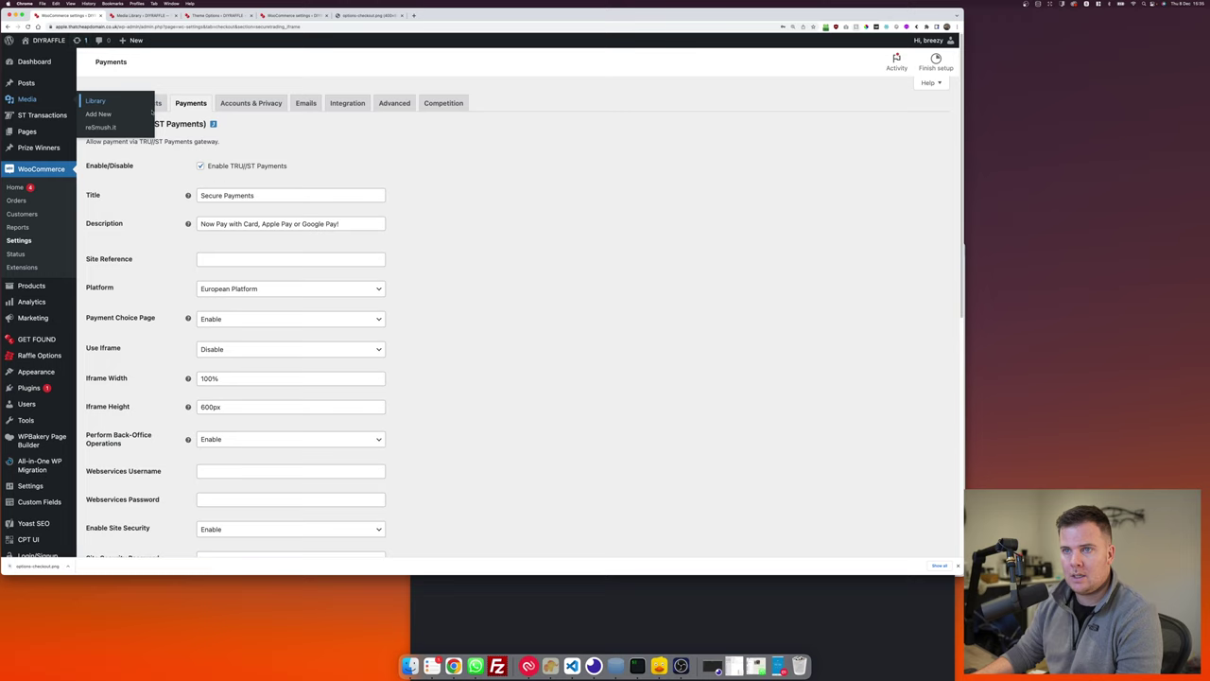
pyautogui.click(252, 223)
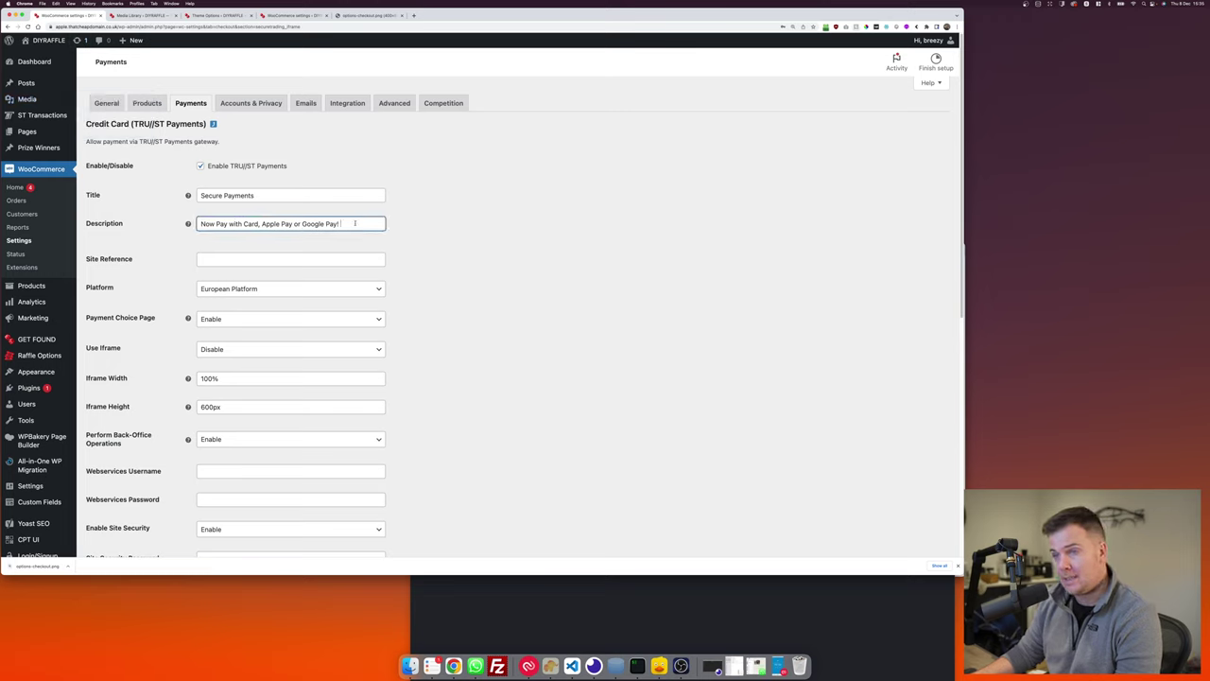
pyautogui.press('super+v')
pyautogui.click(497, 237)
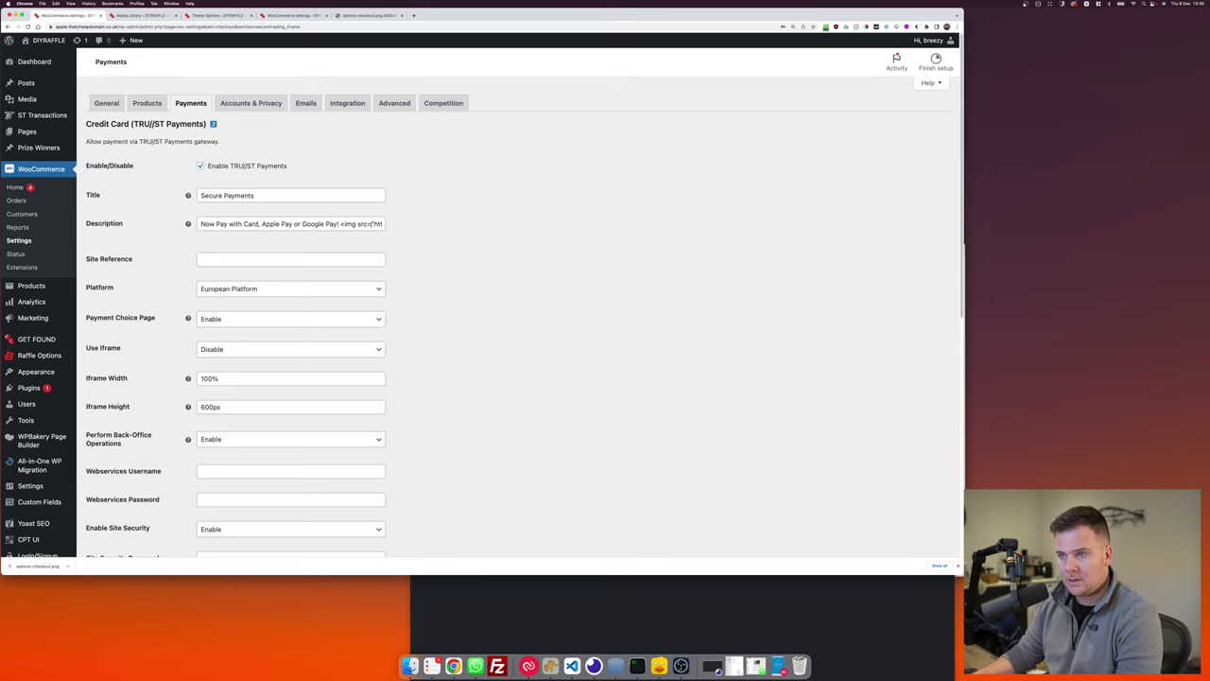
pyautogui.moveTo(373, 223); pyautogui.dragTo(313, 223)
pyautogui.click(326, 224)
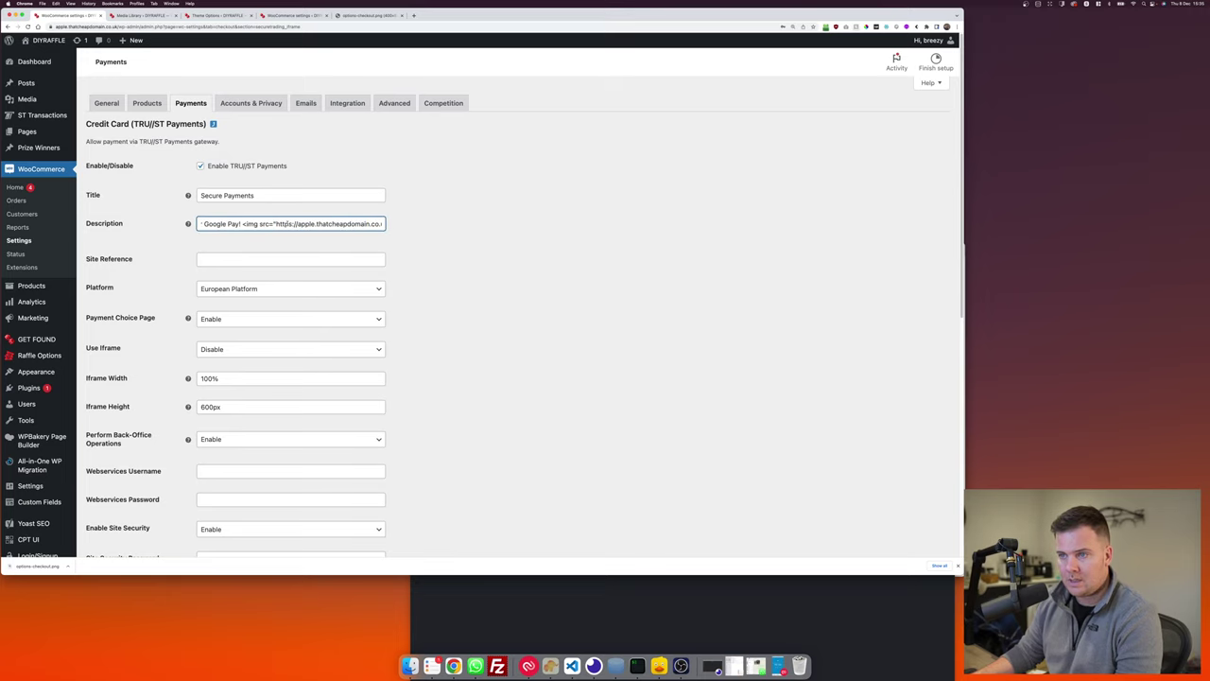
pyautogui.scroll(-4, 548, 239)
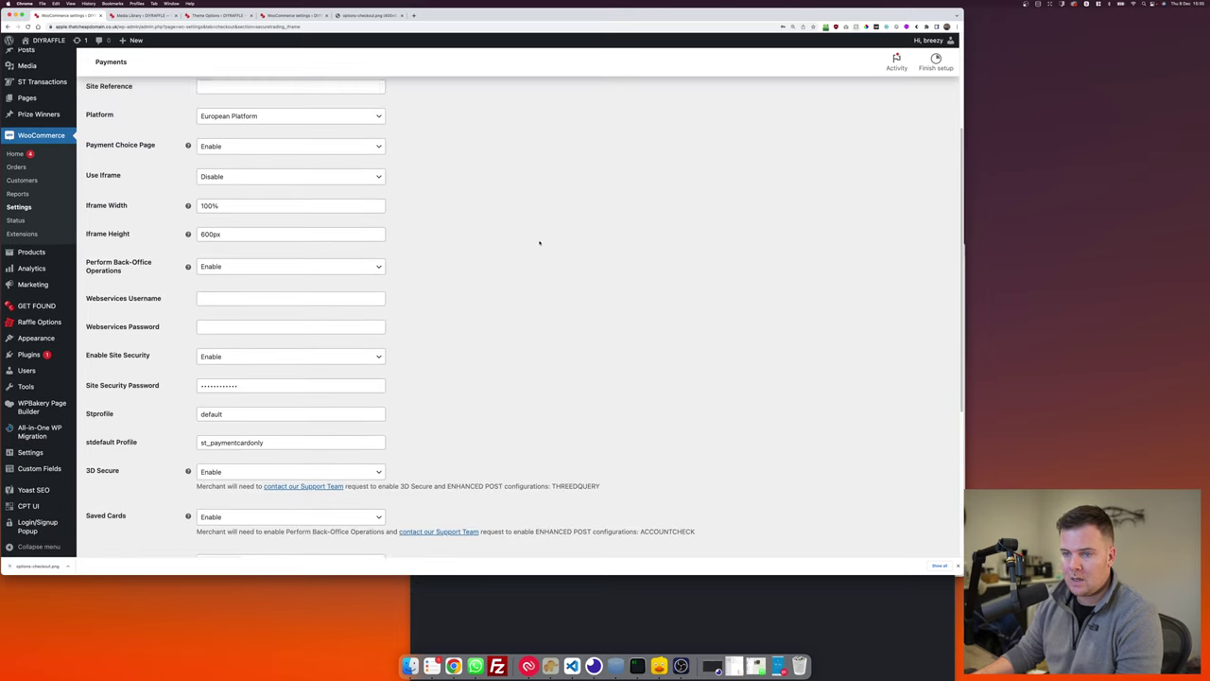
pyautogui.scroll(4, 541, 241)
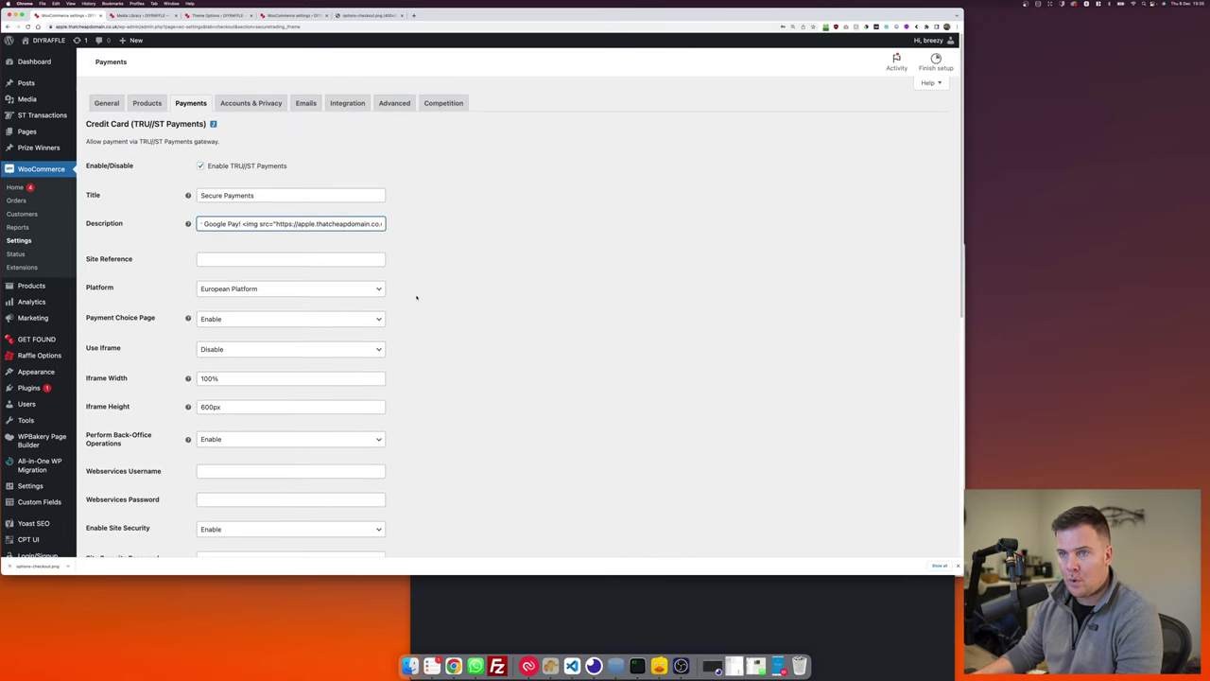
# Step: Open the storefront's Checkout page from the cart menu
pyautogui.press('super+bracketleft')
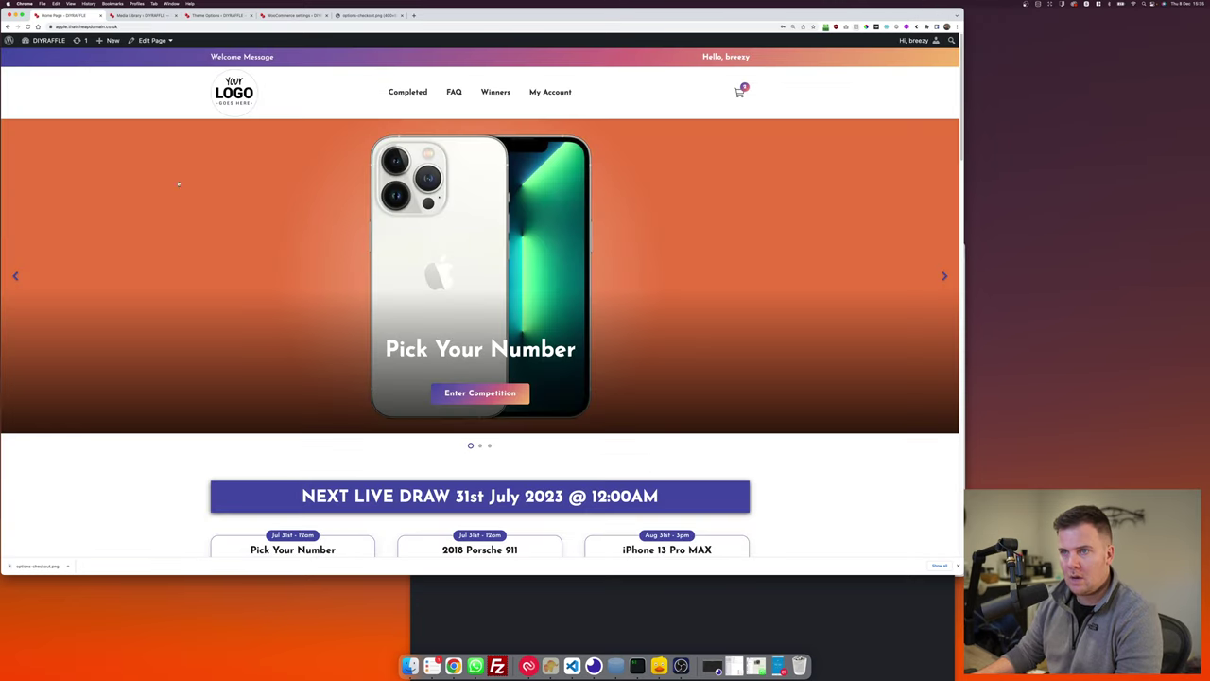
pyautogui.moveTo(739, 92)
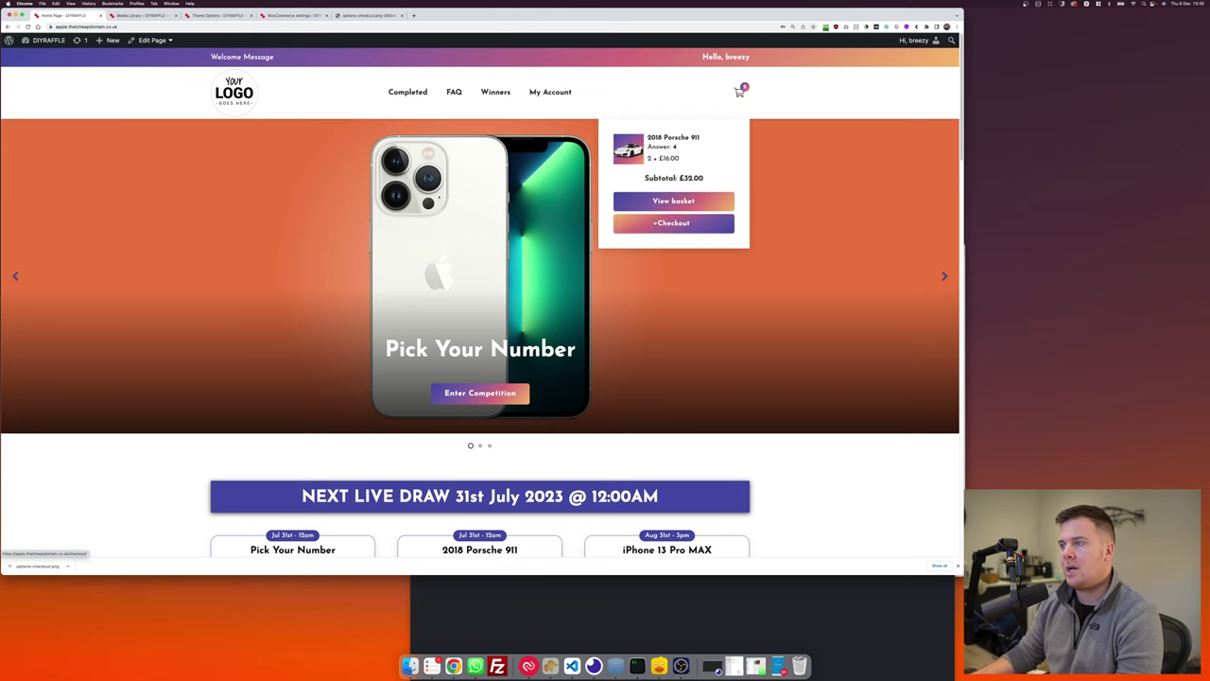
pyautogui.click(655, 223)
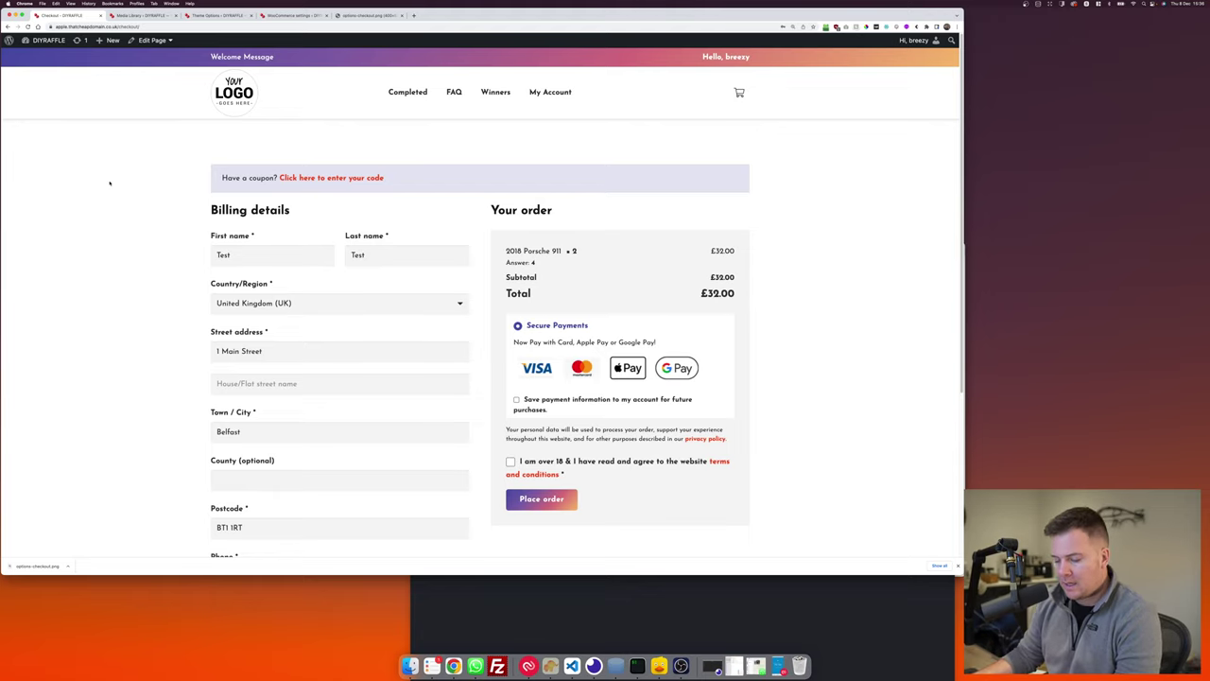
# Step: Verify the card and wallet logos at mobile width in DevTools, then restore desktop width
pyautogui.press('super+alt+i')
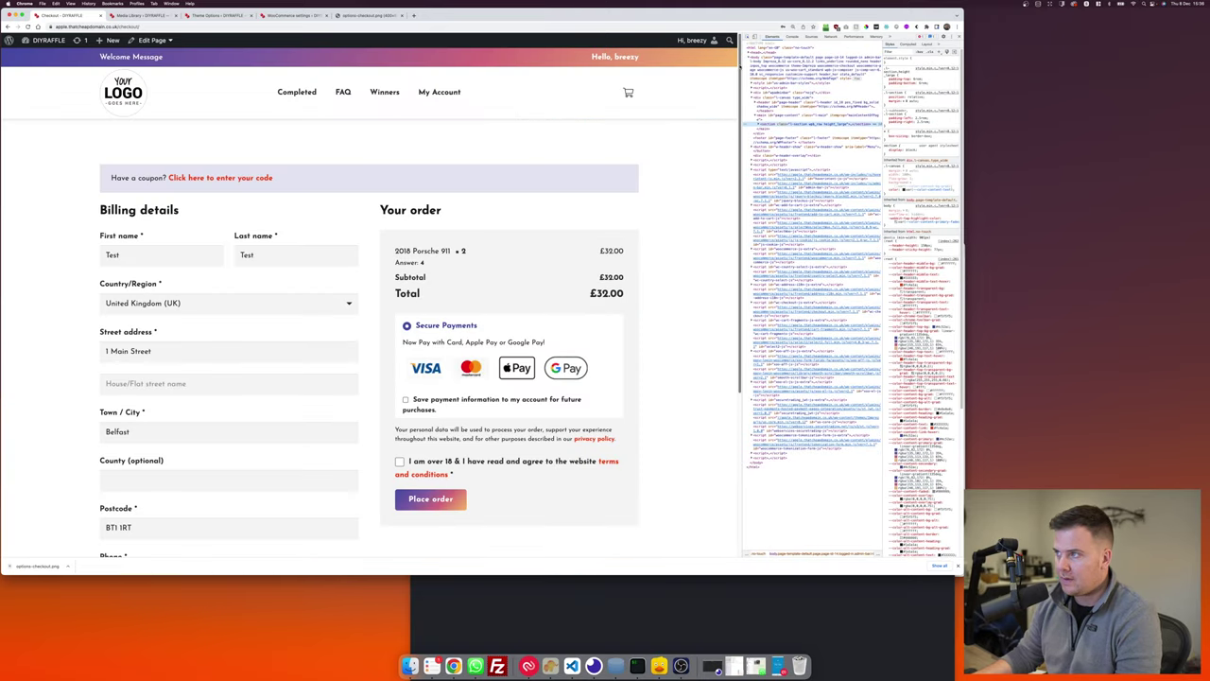
pyautogui.moveTo(739, 113); pyautogui.dragTo(662, 113)
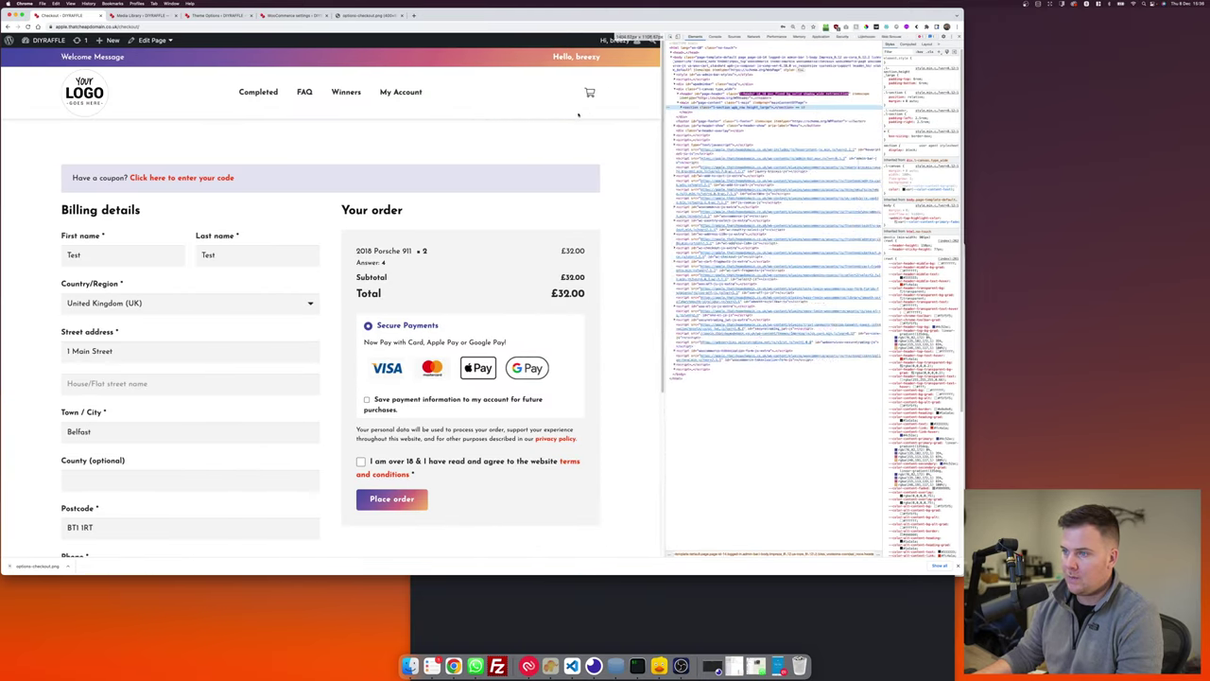
pyautogui.moveTo(579, 114); pyautogui.dragTo(153, 134)
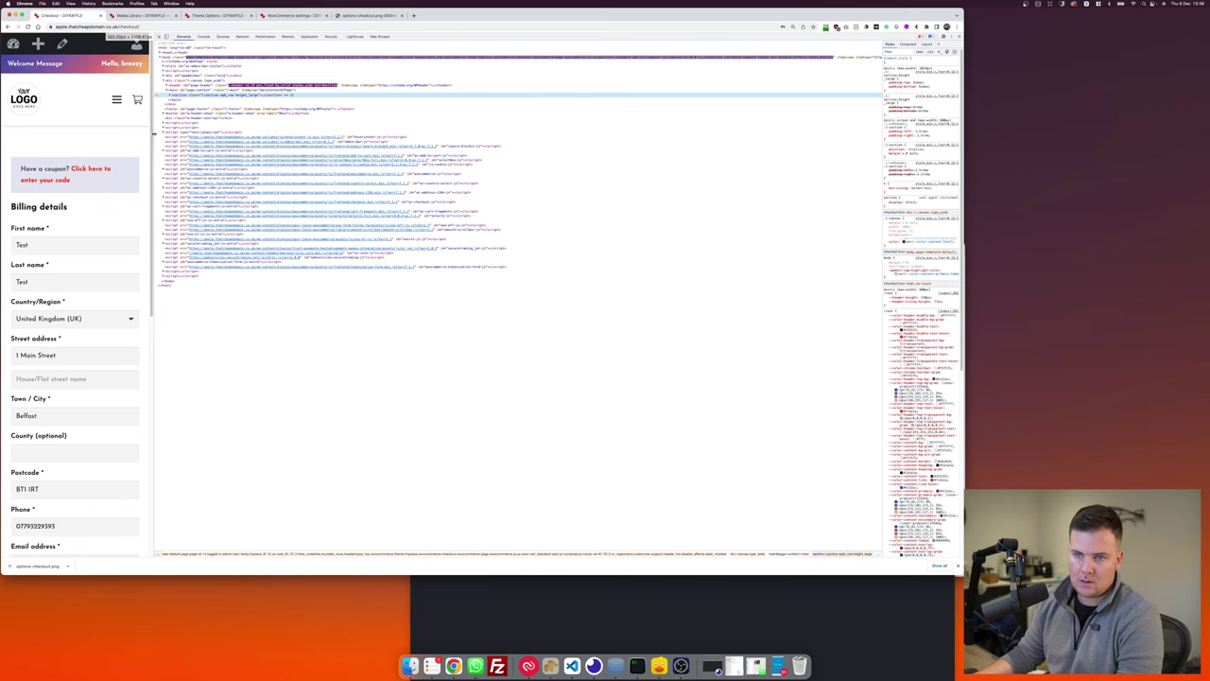
pyautogui.scroll(-10, 76, 331)
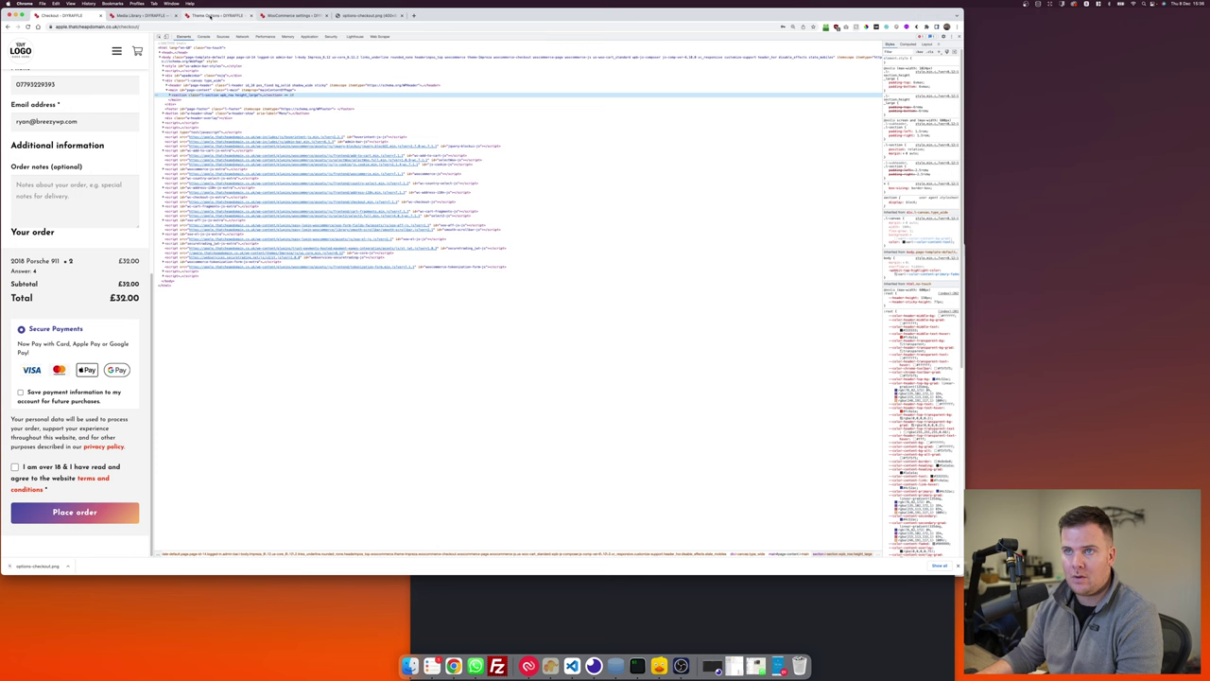
pyautogui.moveTo(153, 88); pyautogui.dragTo(568, 88)
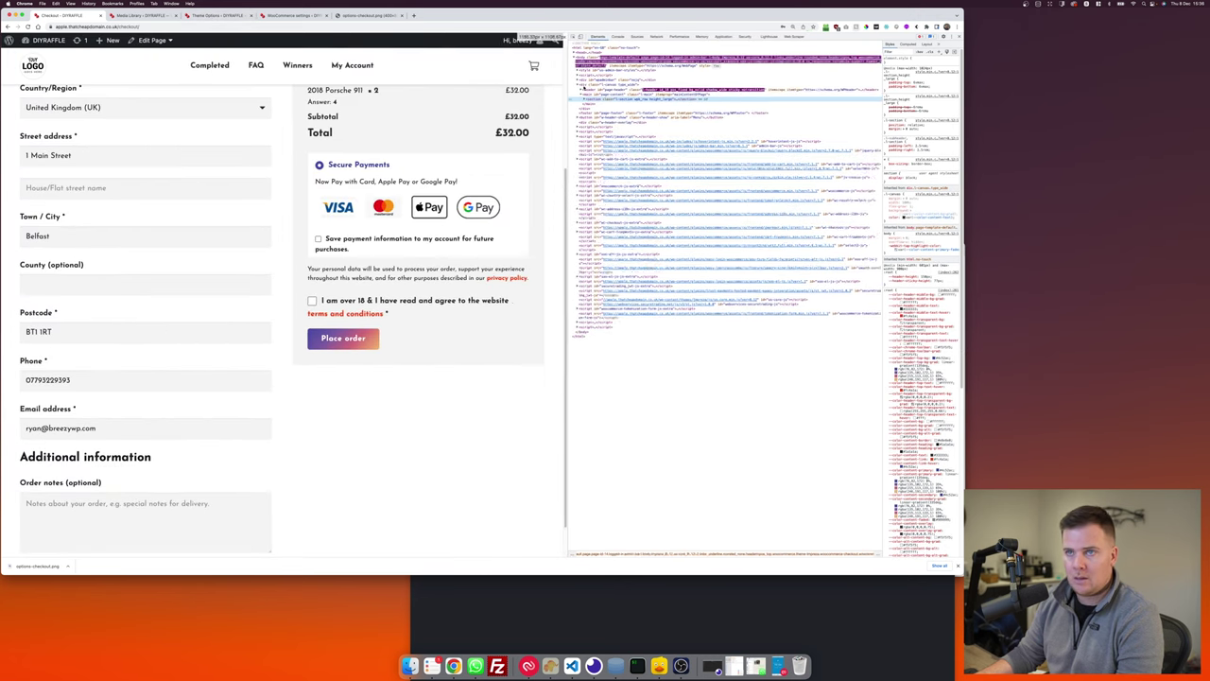
pyautogui.click(210, 15)
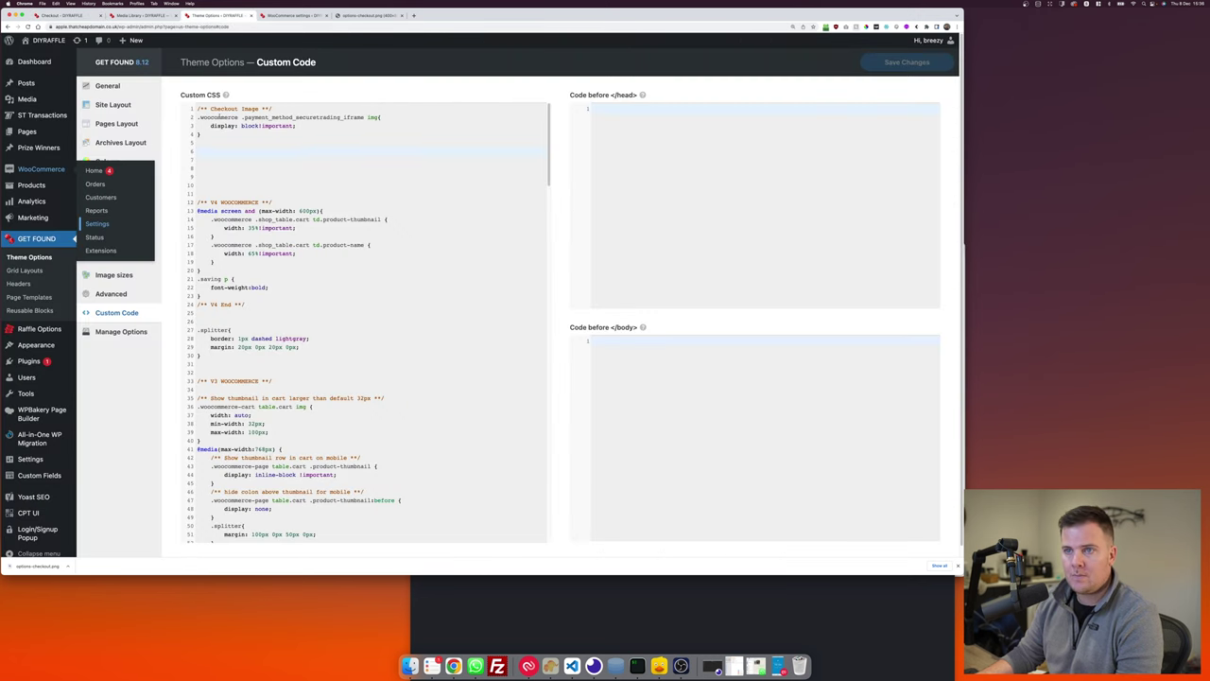
# Step: Highlight the Checkout Image display:block!important rule in Custom CSS, then return to WooCommerce settings
pyautogui.moveTo(214, 134); pyautogui.dragTo(168, 95)
pyautogui.click(192, 108)
pyautogui.click(276, 110)
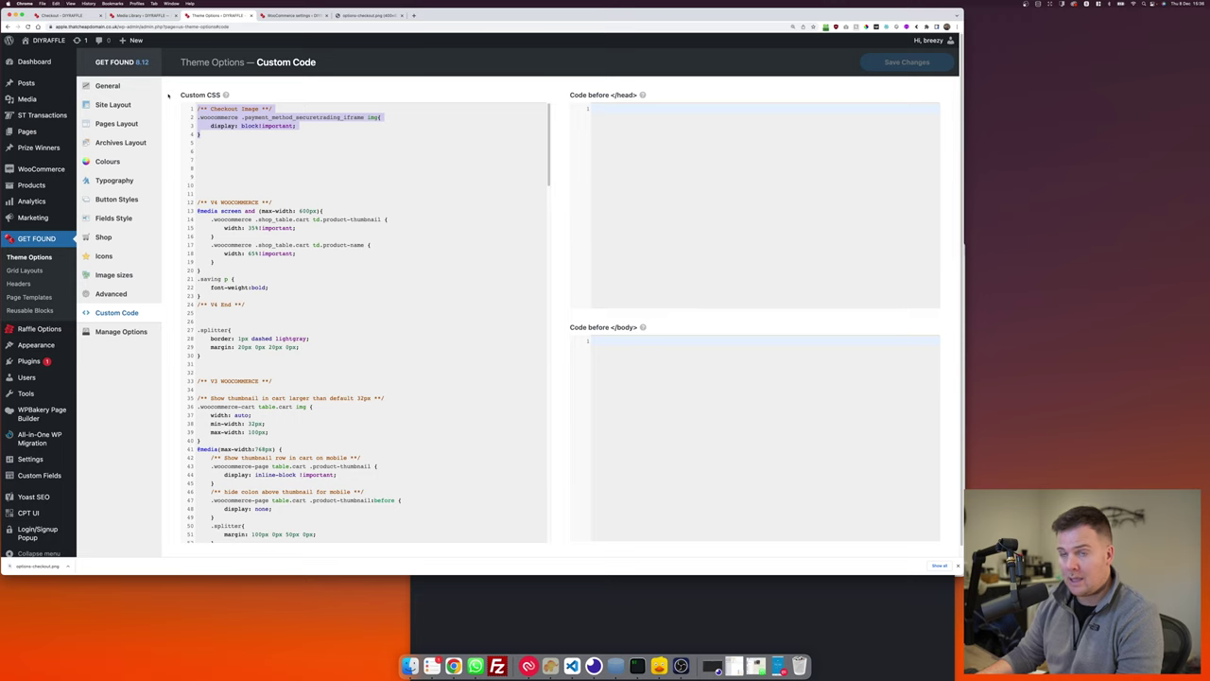
pyautogui.click(236, 160)
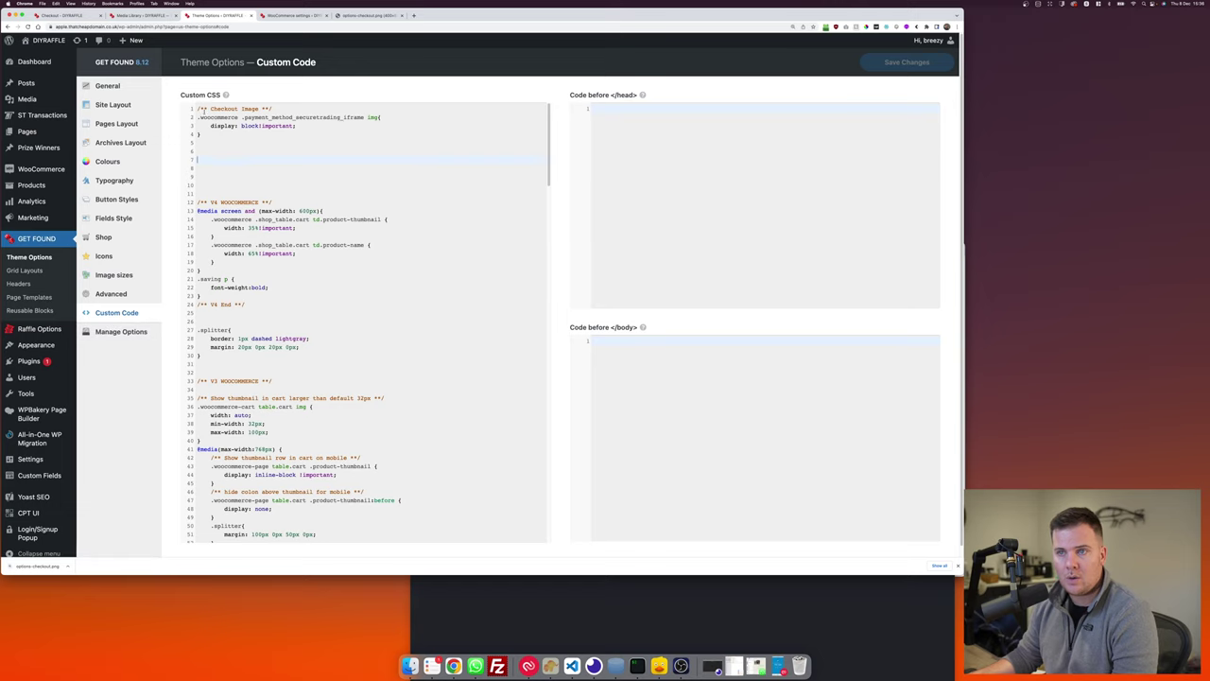
pyautogui.moveTo(202, 134); pyautogui.dragTo(197, 115)
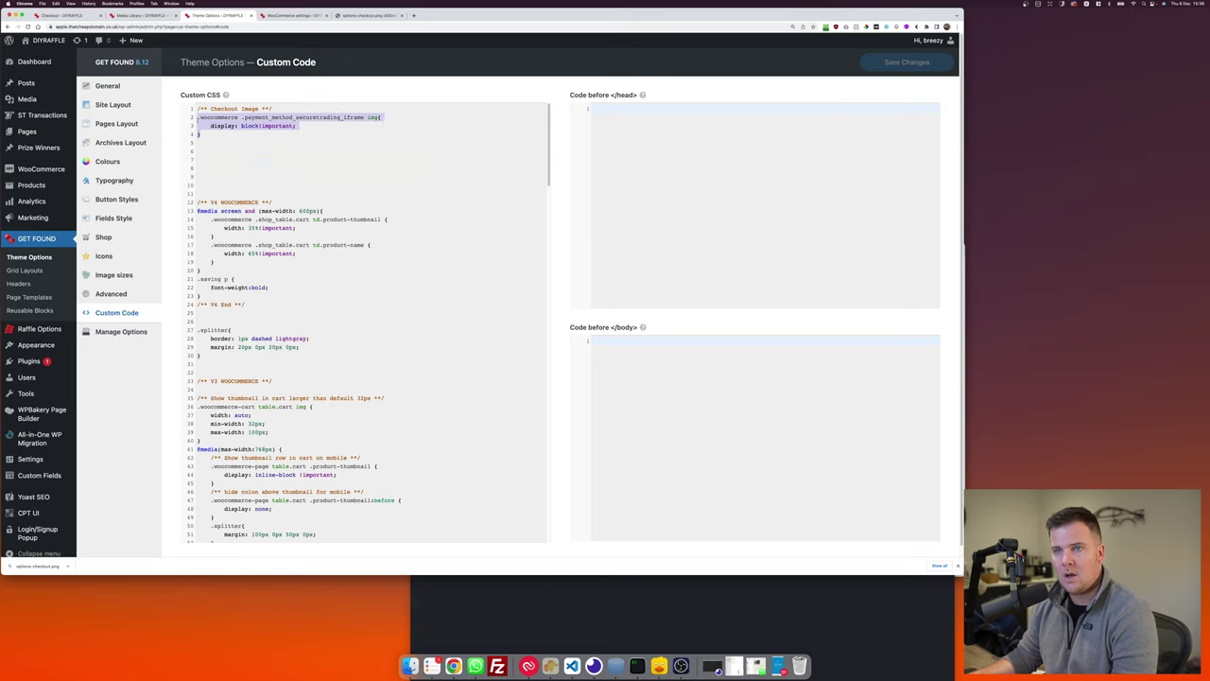
pyautogui.click(253, 125)
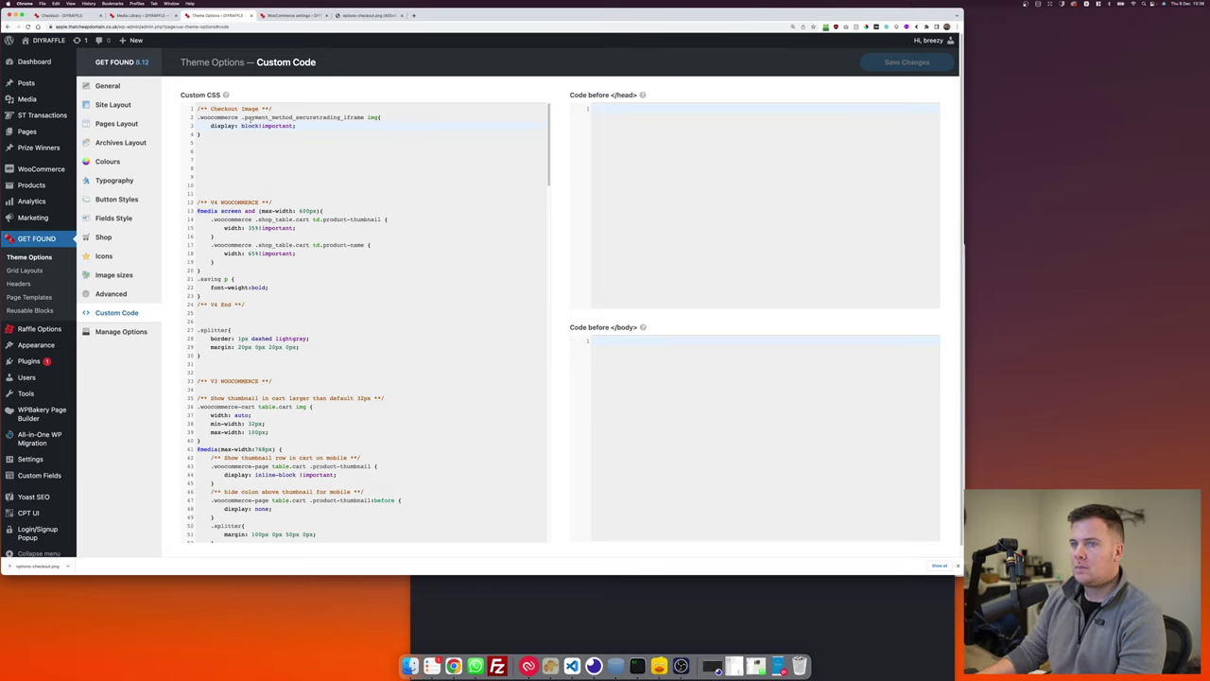
pyautogui.click(287, 16)
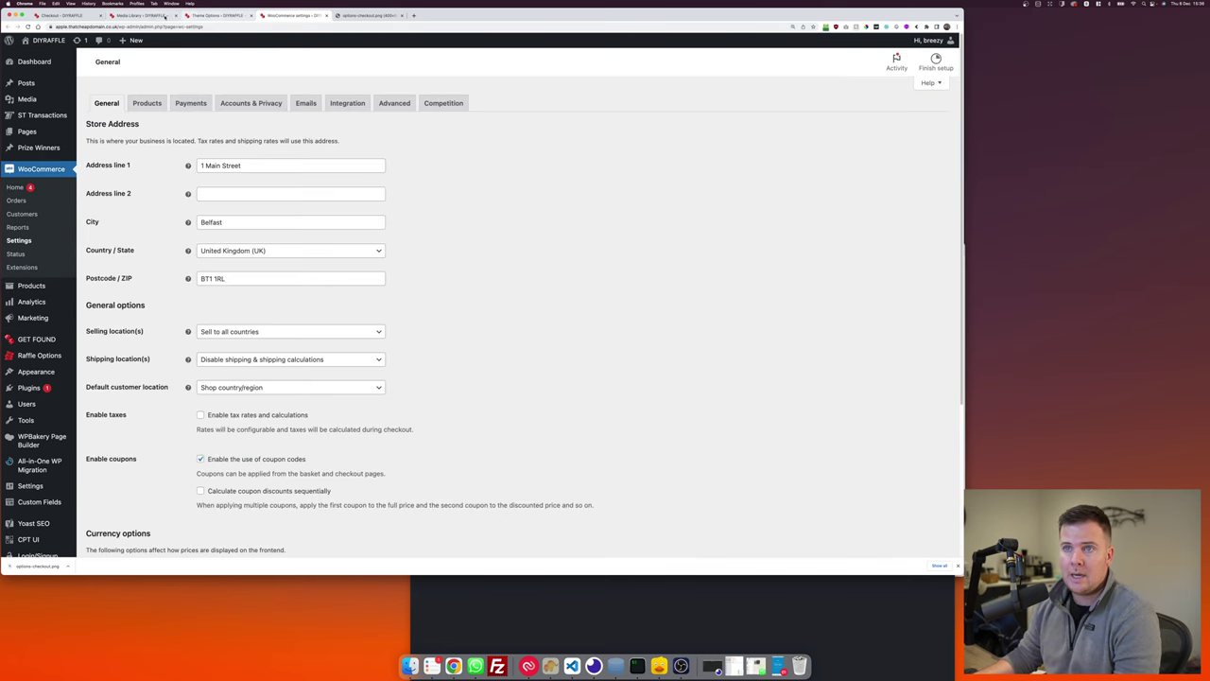
# Step: Visit the storefront and go to Checkout from the cart menu
pyautogui.click(38, 57)
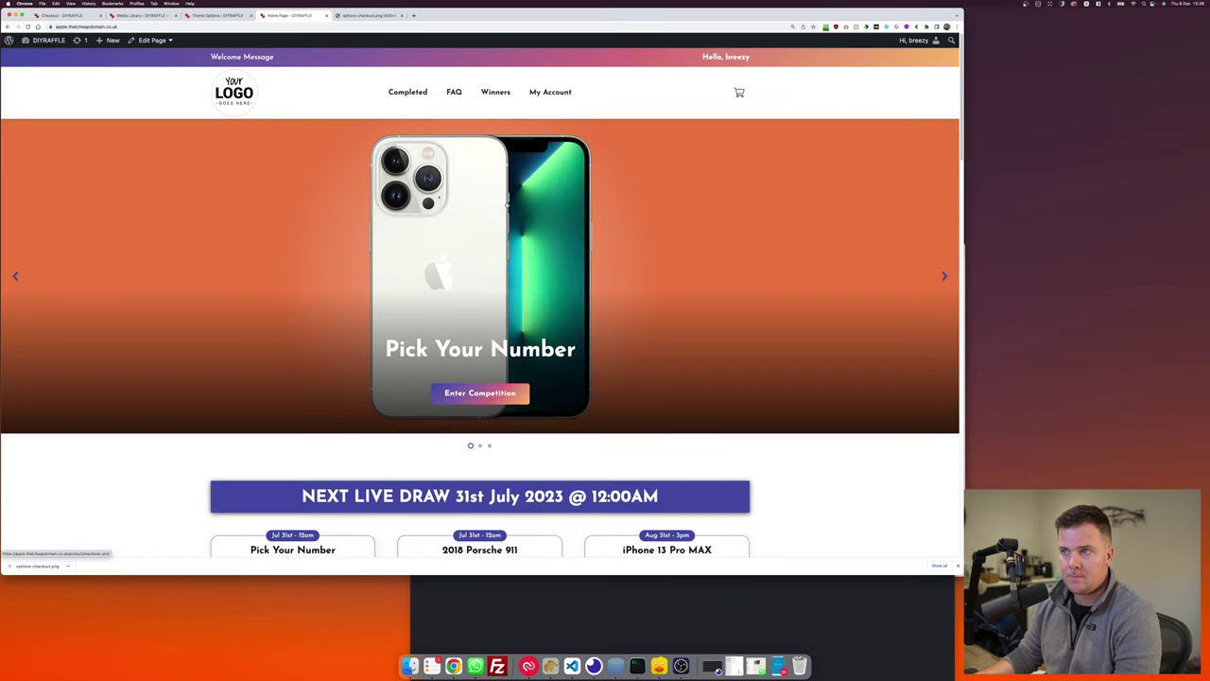
pyautogui.moveTo(739, 92)
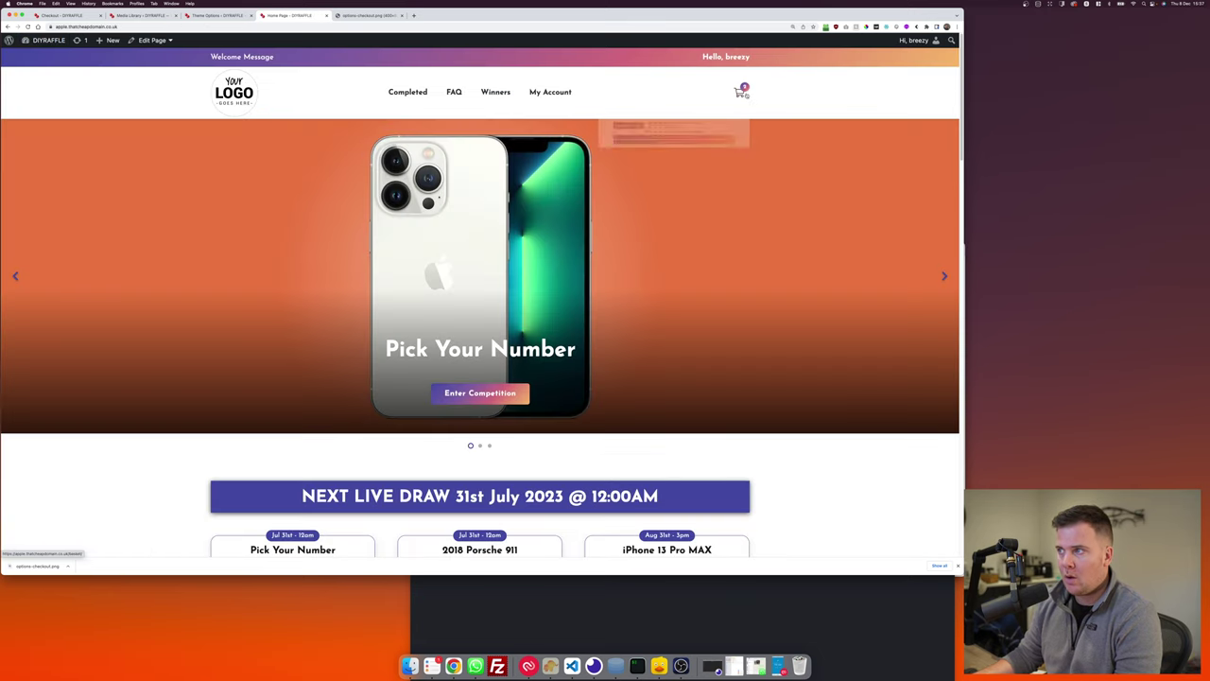
pyautogui.click(694, 224)
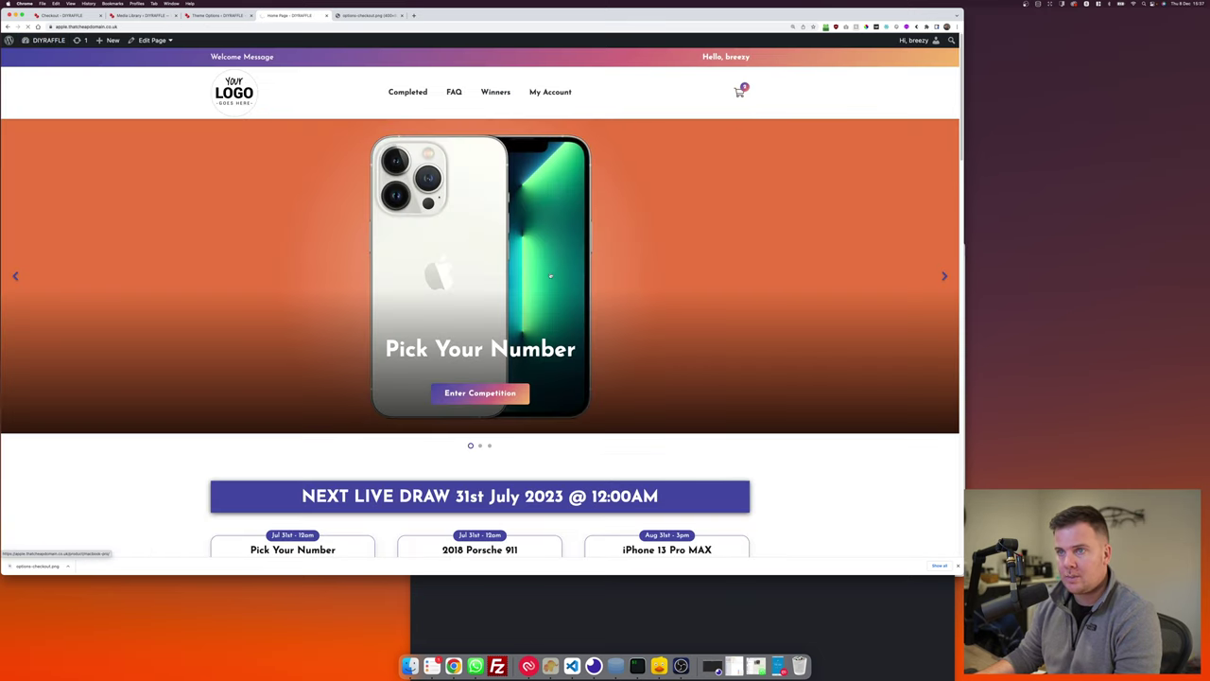